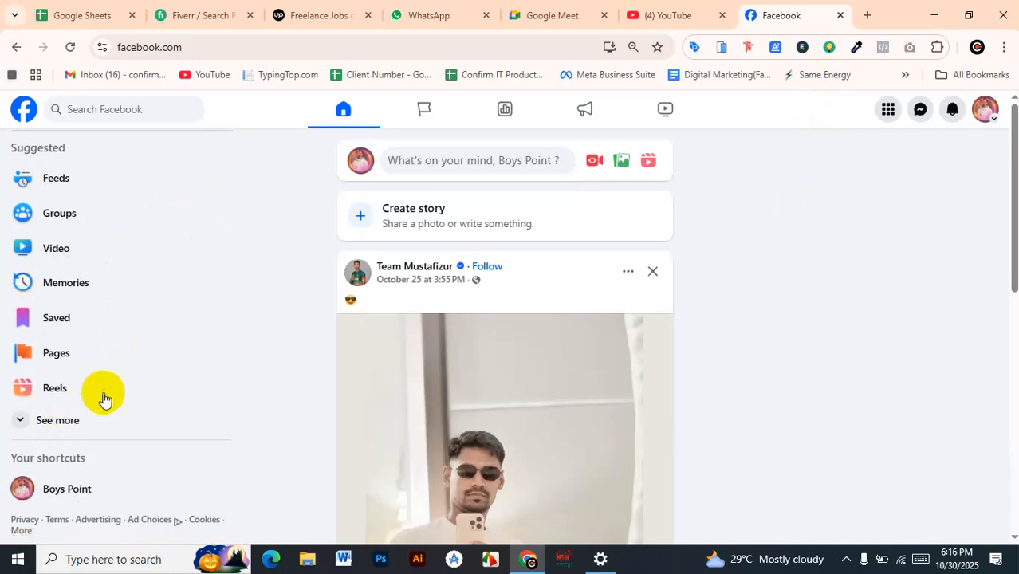
Open the Boys Point page from the Facebook home feed and look through its profile
left_click(64, 422)
scroll(76, 447, "down", 1)
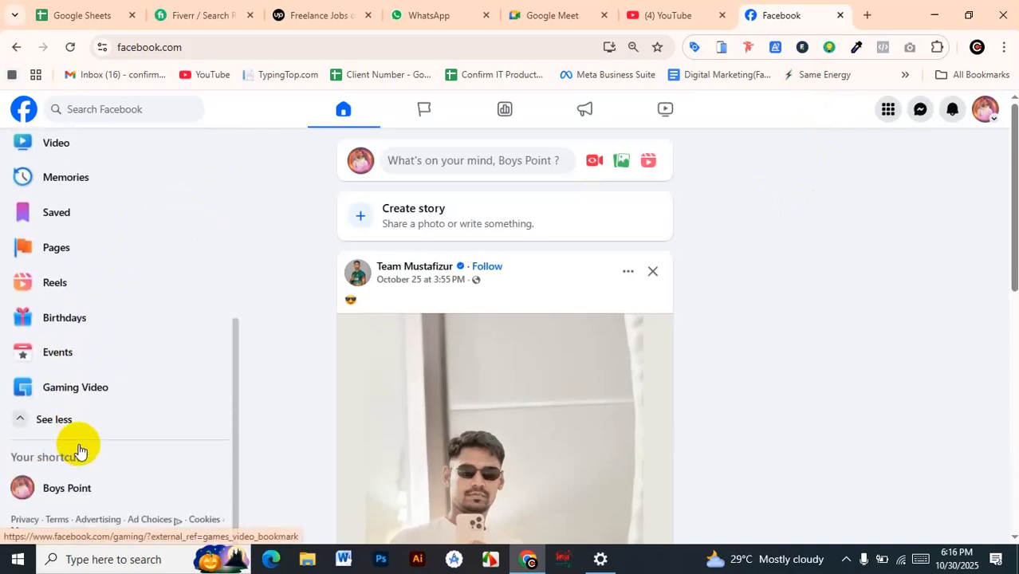
scroll(87, 435, "up", 3)
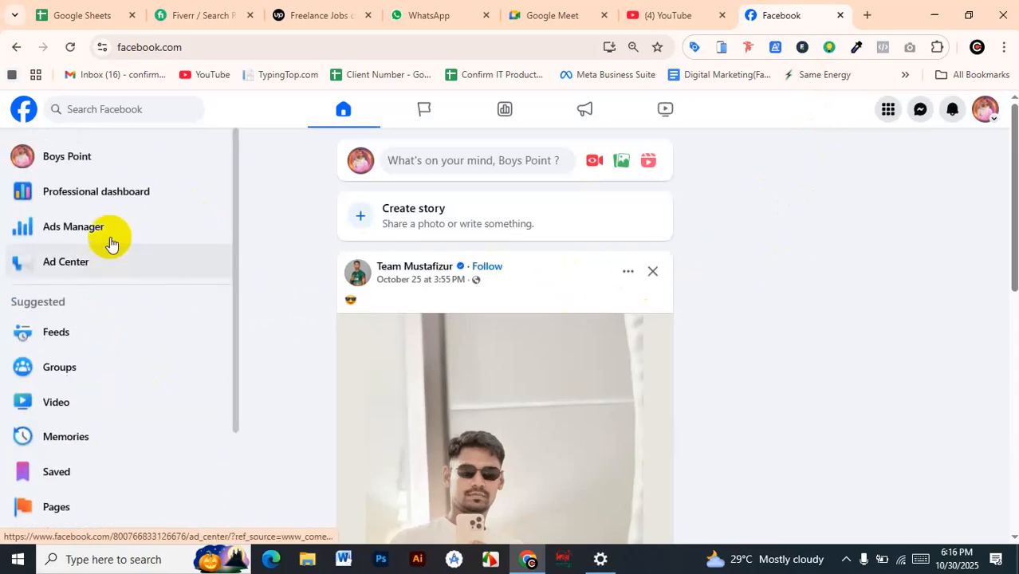
left_click(81, 157)
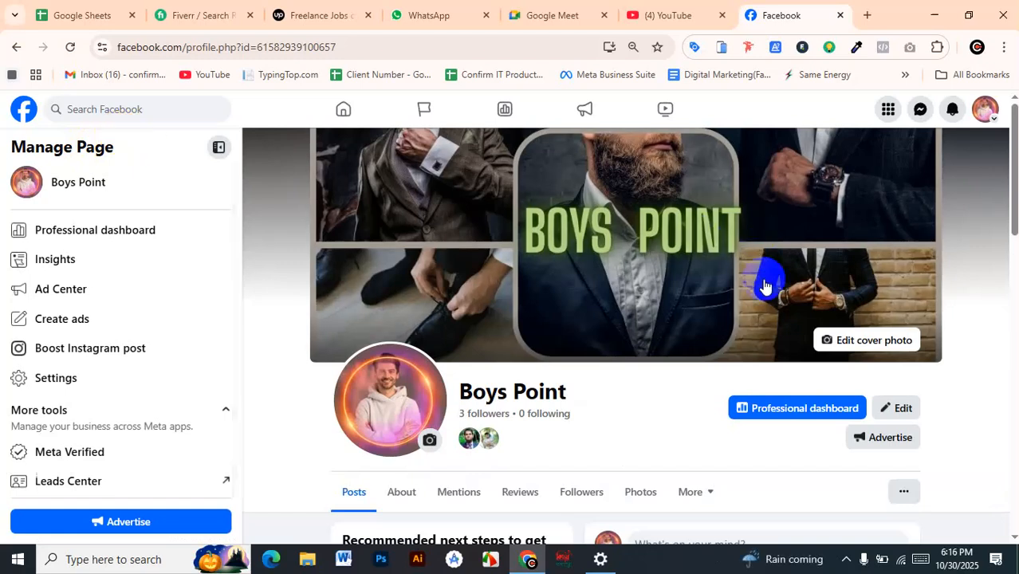
scroll(625, 443, "down", 3)
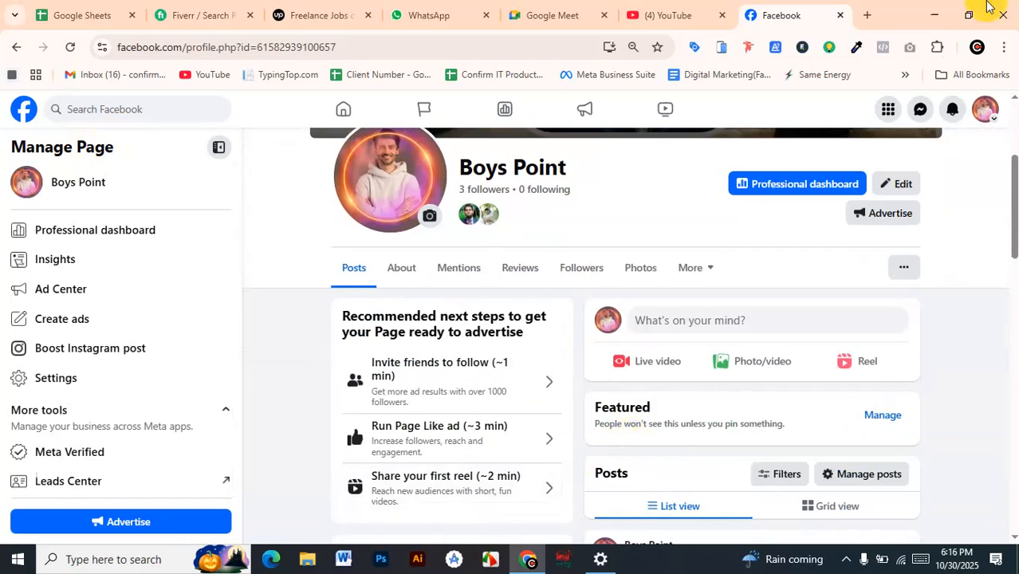
Search Google Images for "dollar" in a new browser tab
left_click(865, 17)
type("dolar")
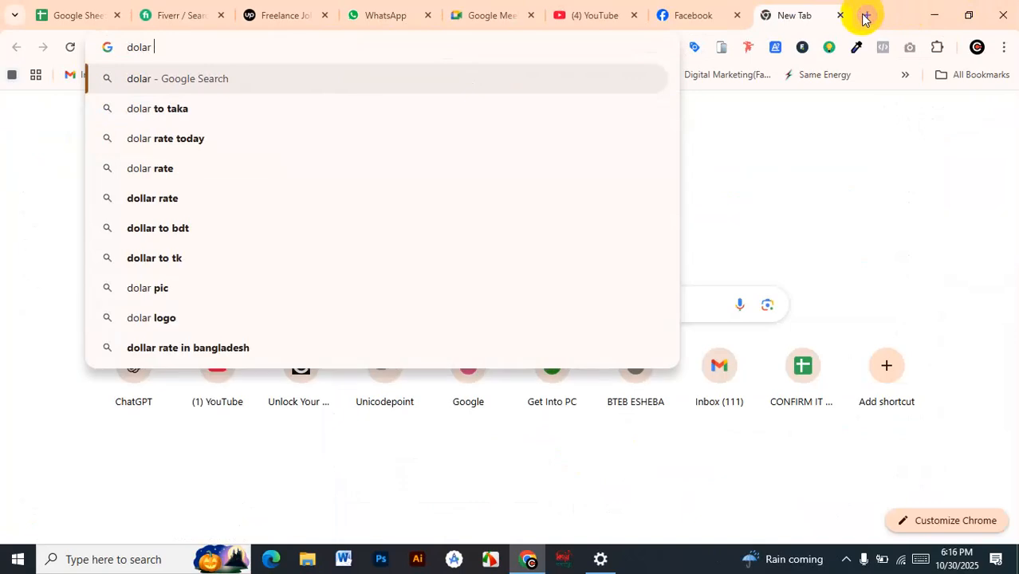
key("BackSpace")
key("BackSpace")
type("lar")
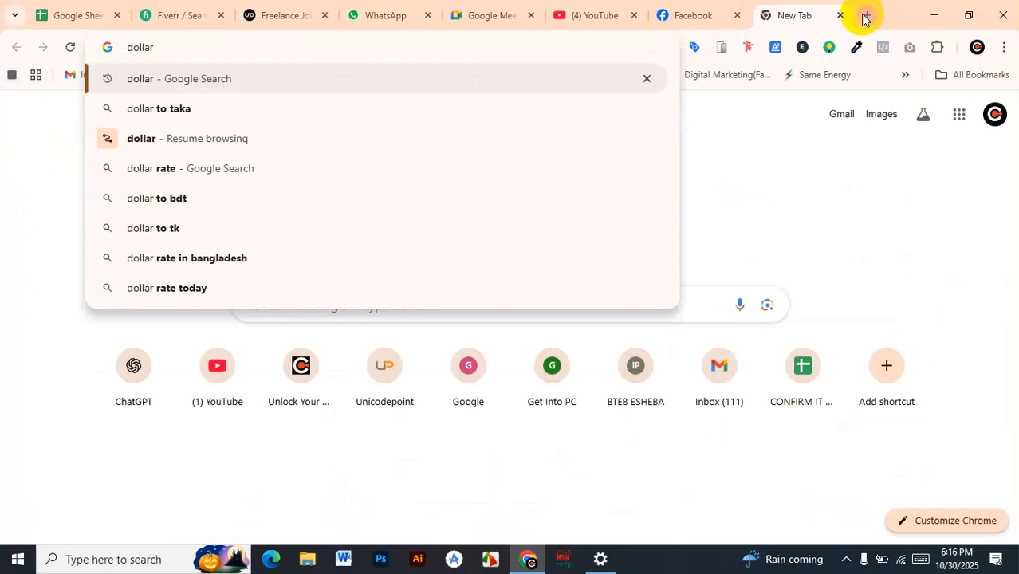
key("Return")
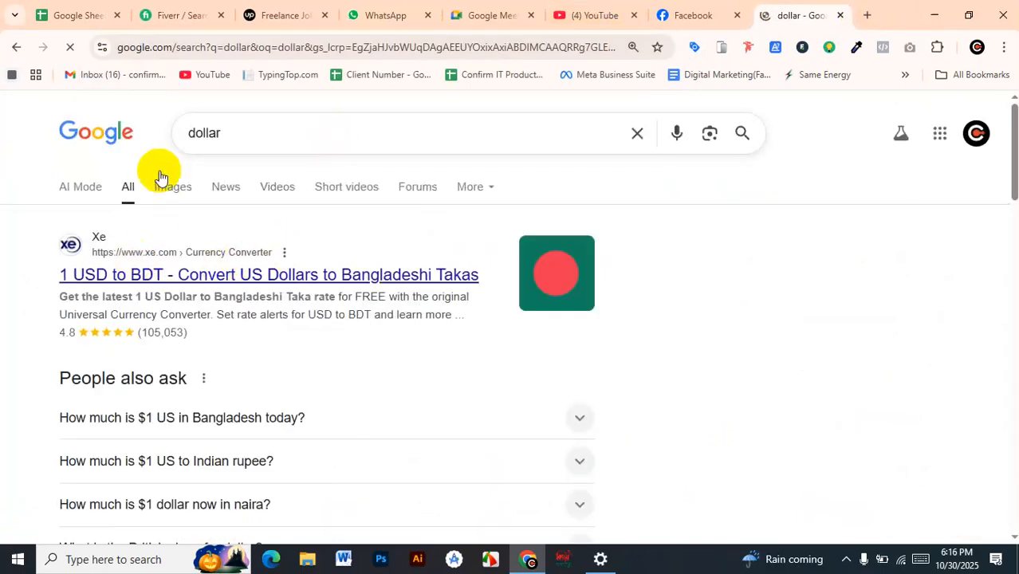
left_click(166, 189)
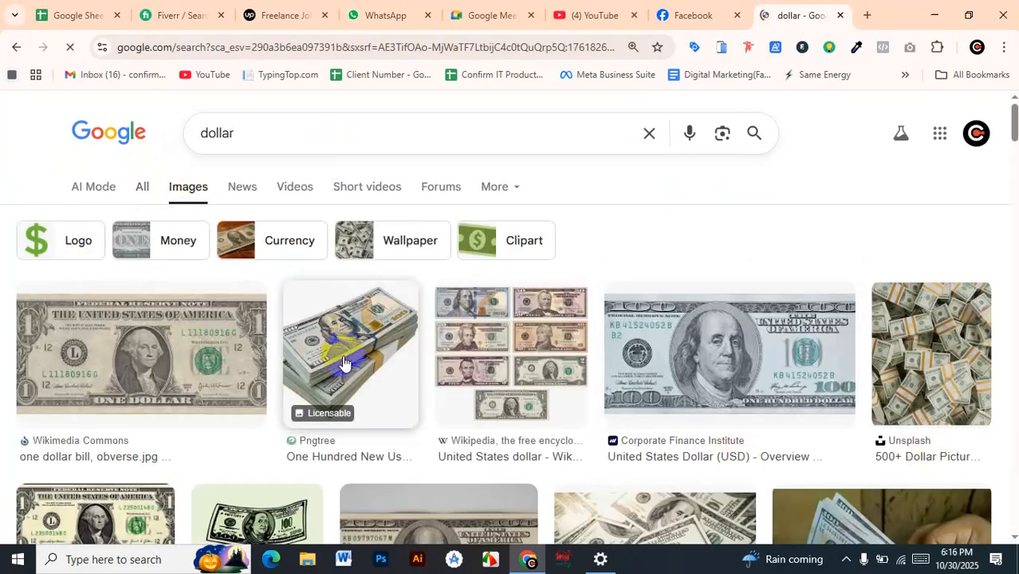
Browse the dollar images and open the preview of the scattered bills from The National Foundation of Patriotism
scroll(458, 326, "down", 5)
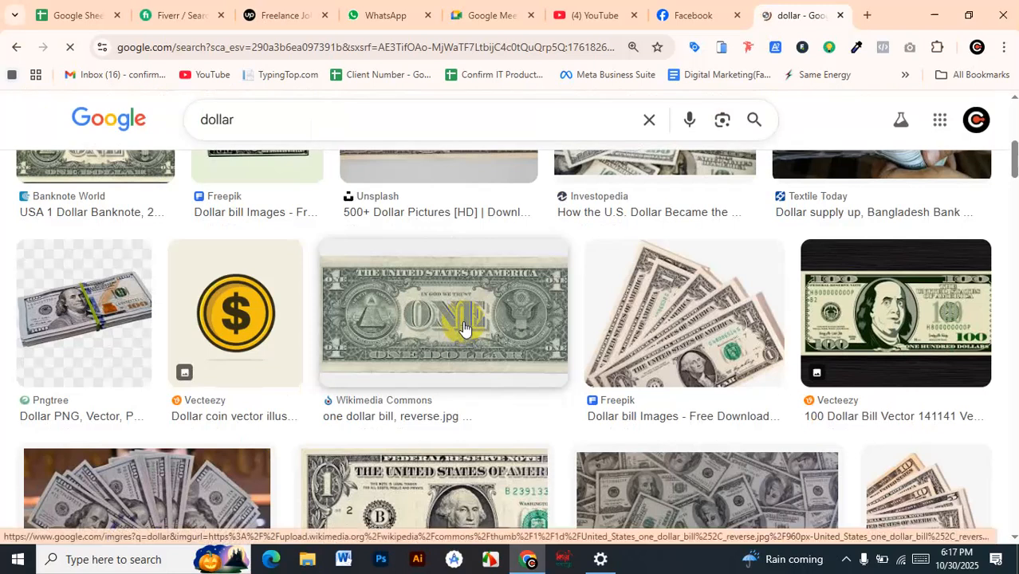
scroll(465, 325, "down", 1)
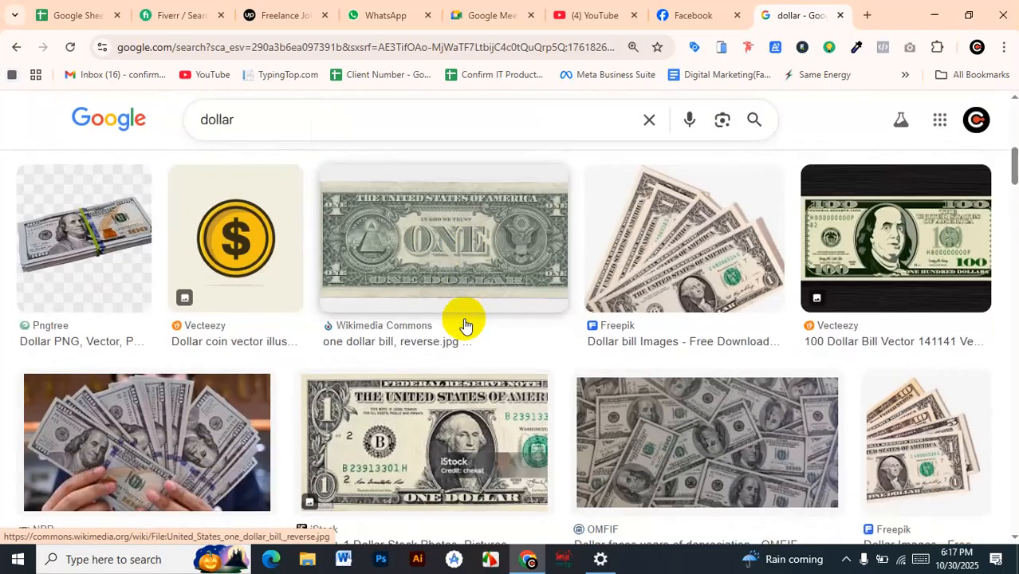
scroll(464, 325, "down", 10)
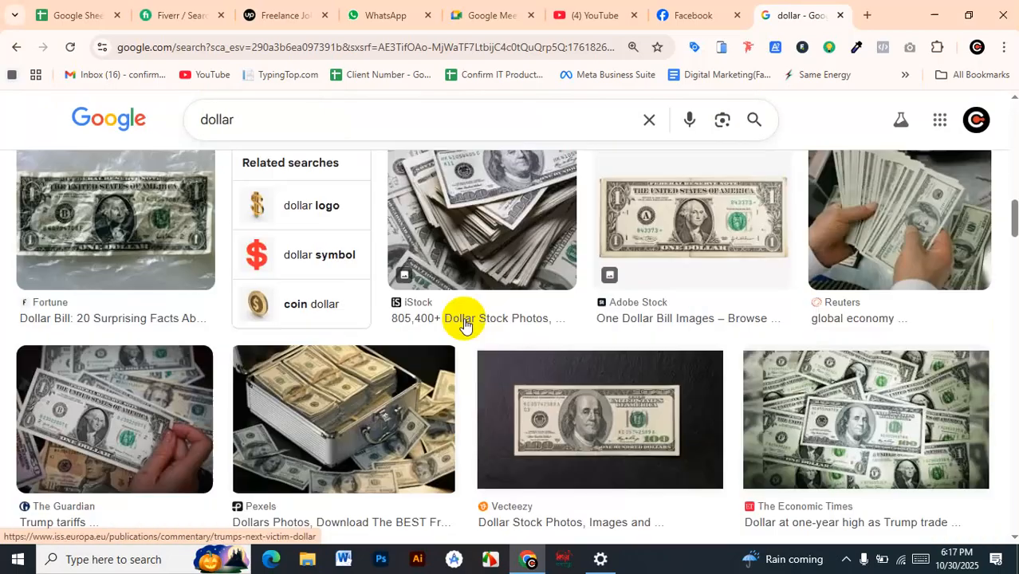
scroll(465, 324, "up", 4)
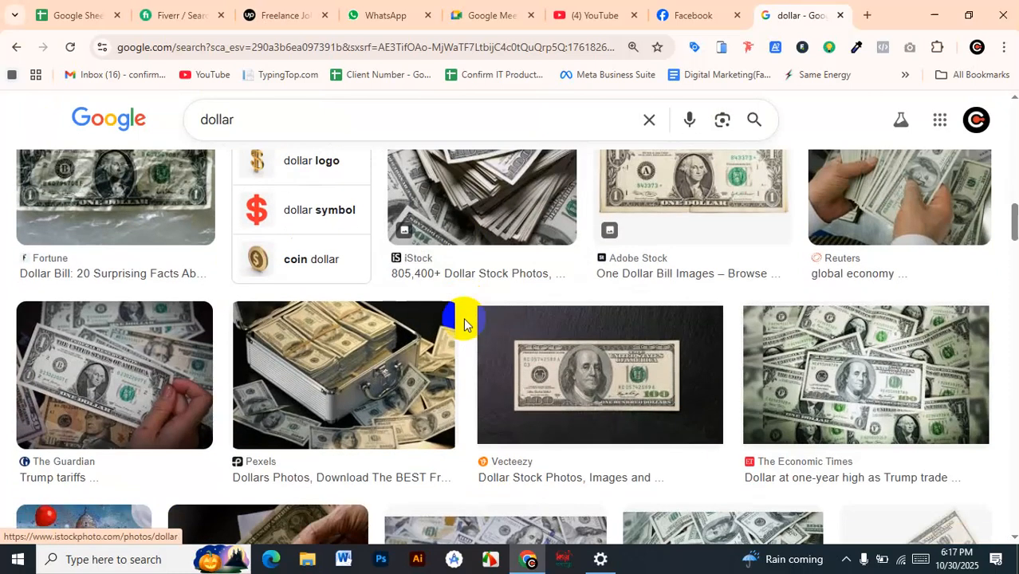
scroll(513, 326, "down", 4)
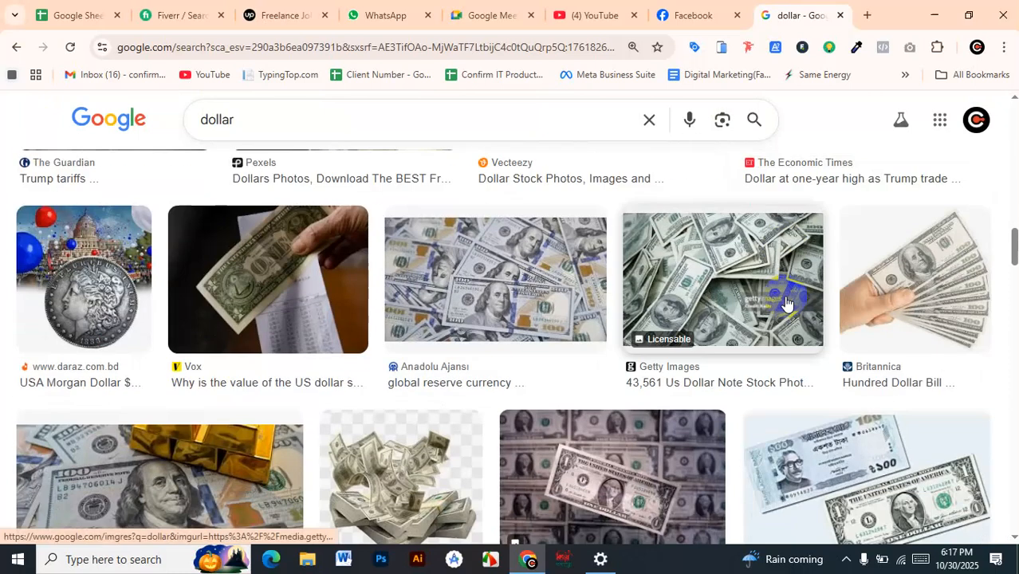
scroll(780, 295, "down", 10)
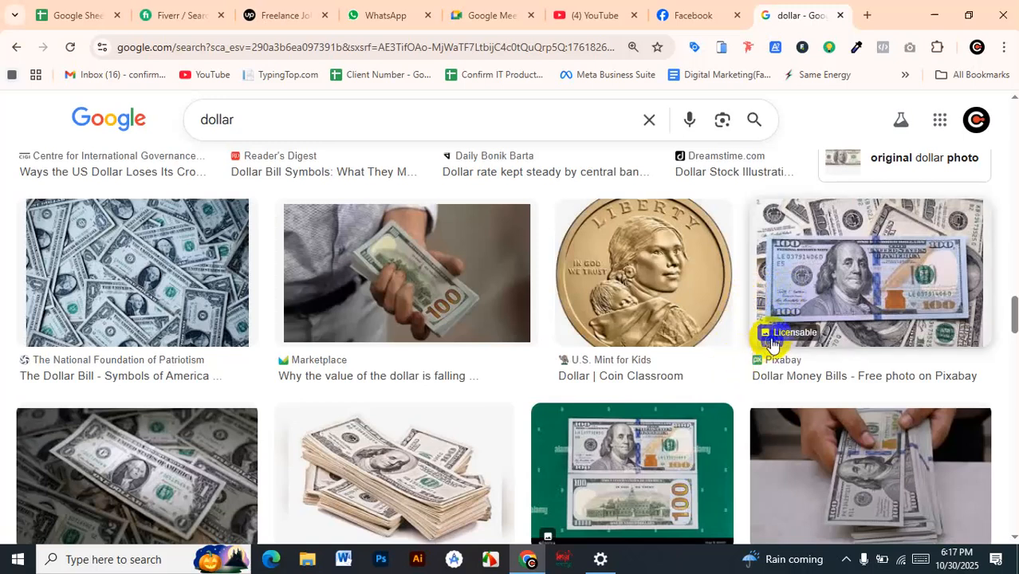
scroll(853, 137, "up", 1)
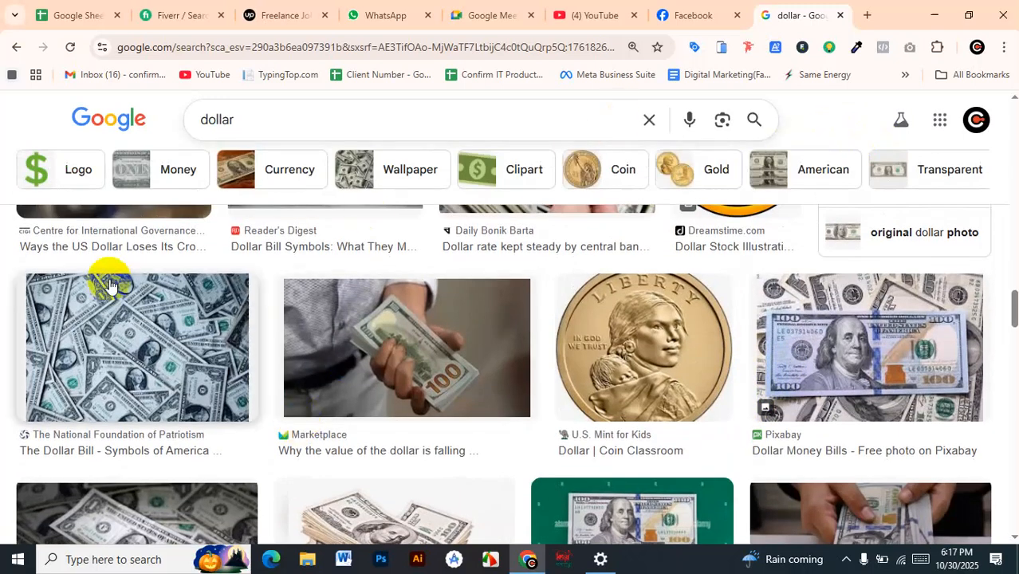
left_click(87, 333)
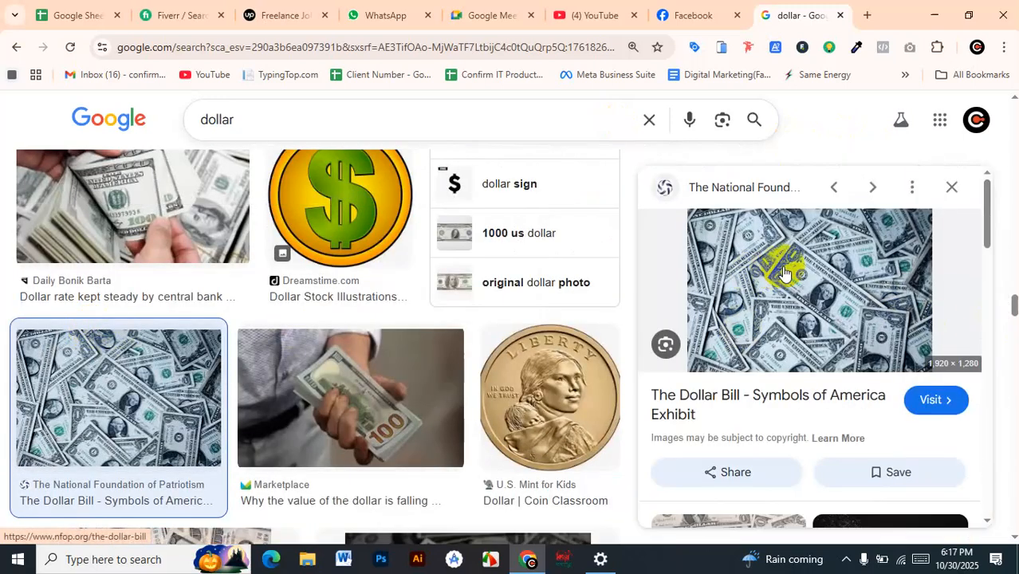
right_click(786, 263)
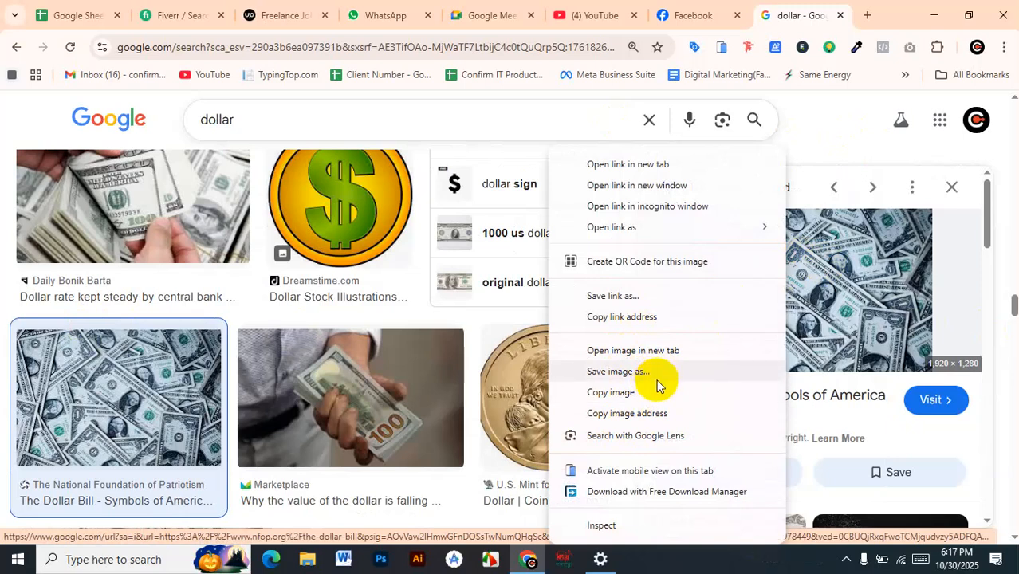
left_click(622, 373)
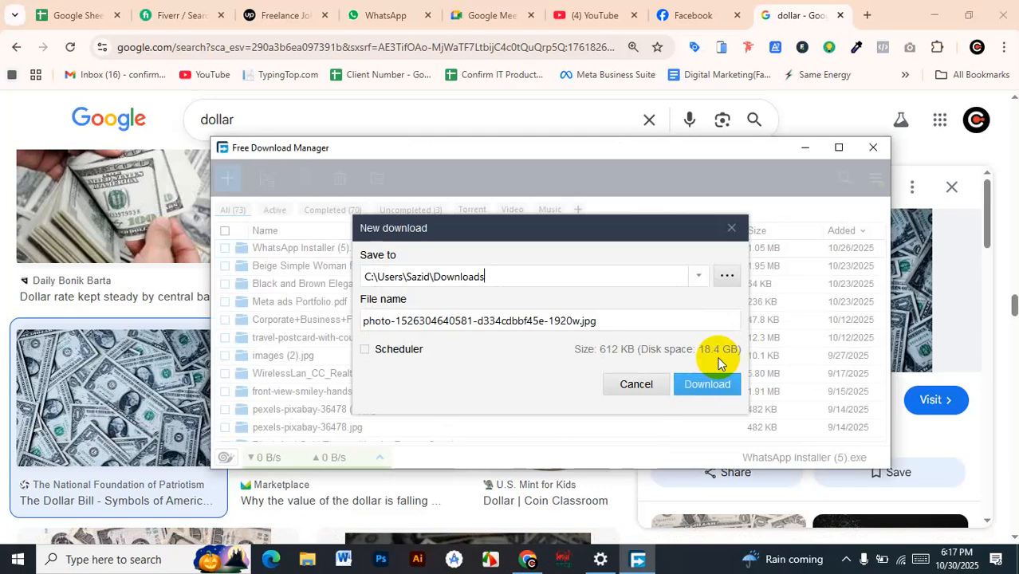
left_click(697, 384)
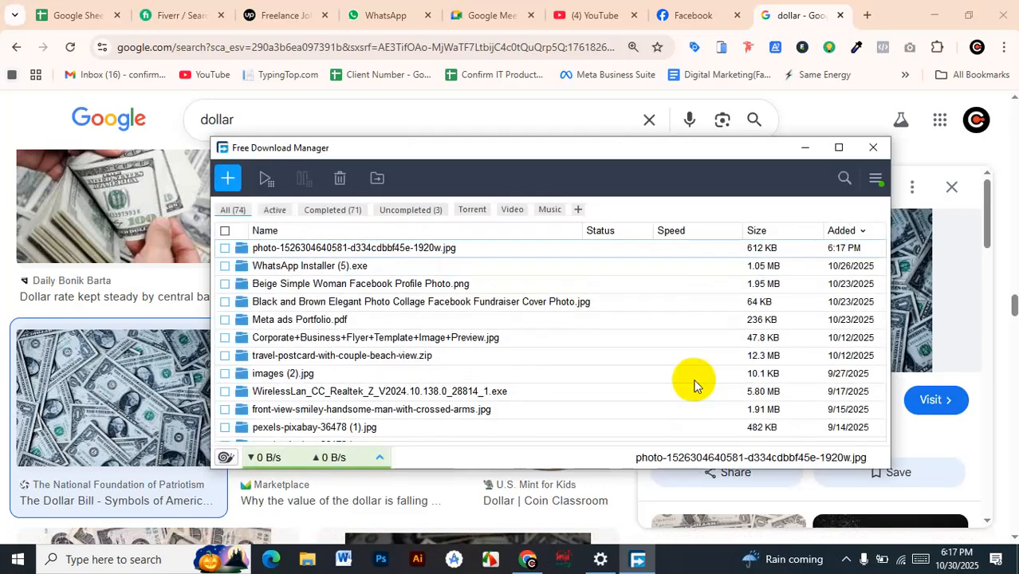
left_click(872, 148)
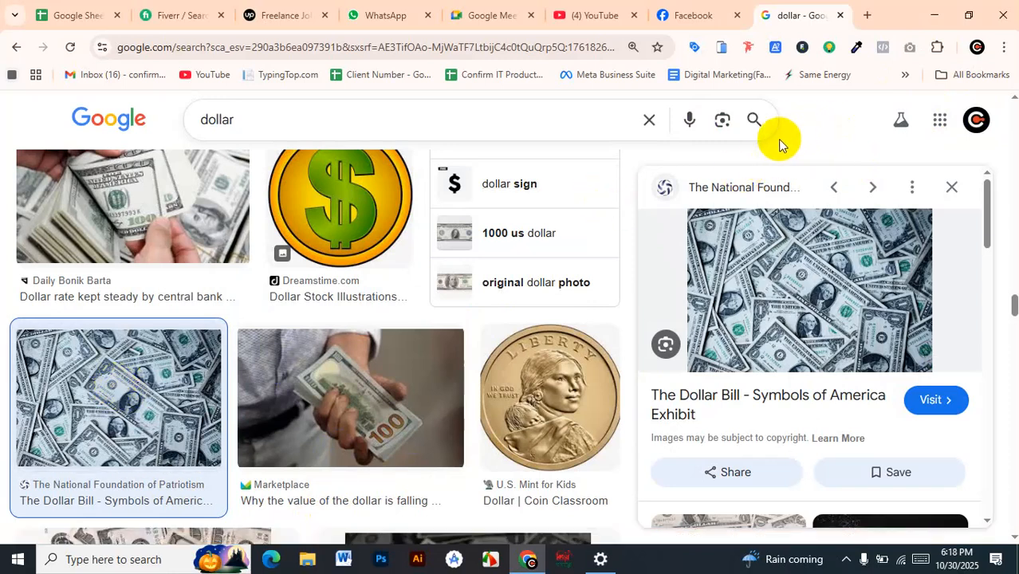
scroll(741, 119, "up", 4)
Return to the Boys Point Facebook page and start boosting the October 23 post showing the man in a hoodie
left_click(675, 13)
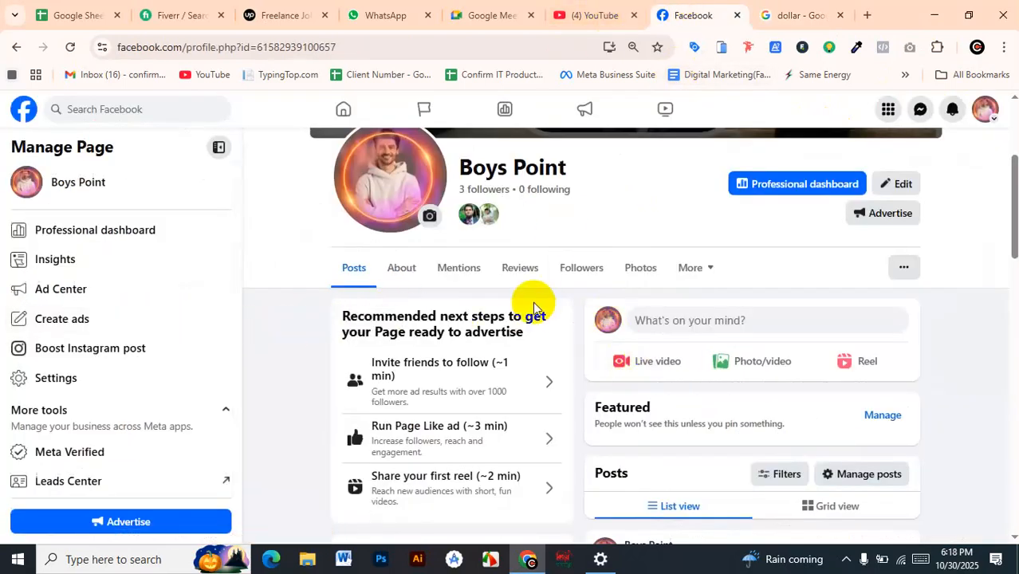
scroll(830, 341, "up", 1)
scroll(828, 335, "up", 3)
scroll(807, 327, "down", 10)
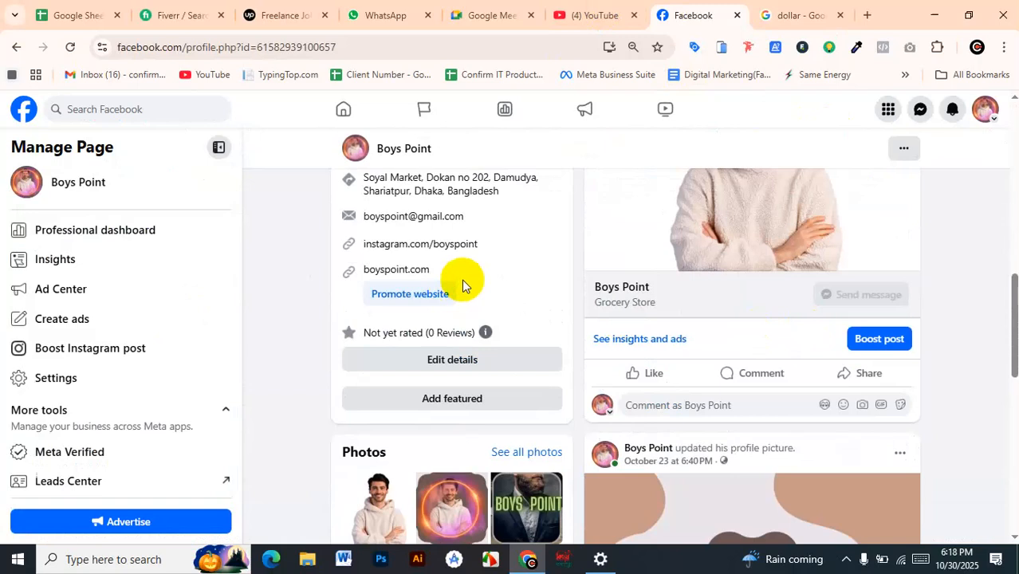
scroll(797, 295, "up", 3)
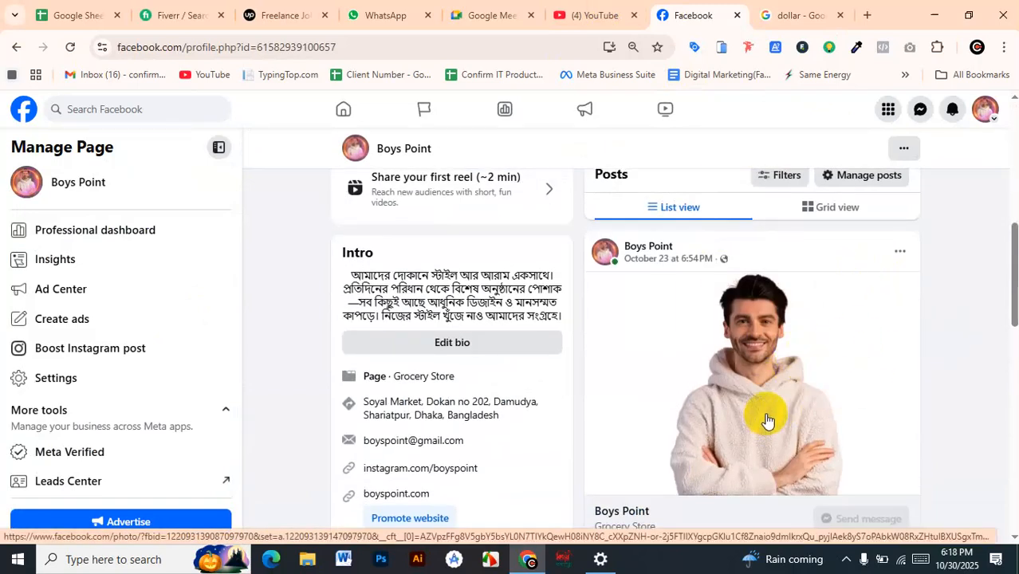
scroll(767, 425, "down", 2)
scroll(749, 346, "down", 1)
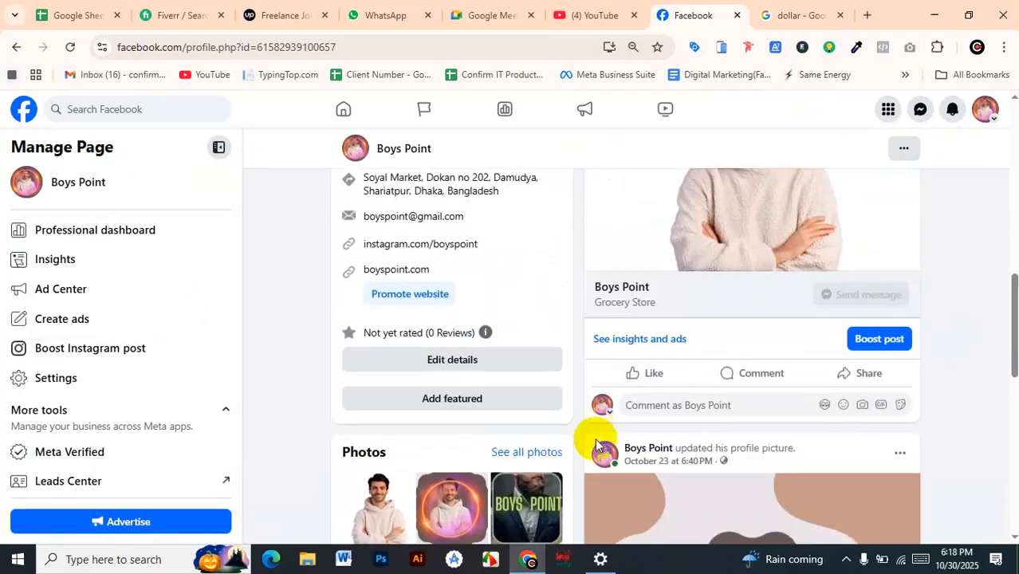
left_click(879, 345)
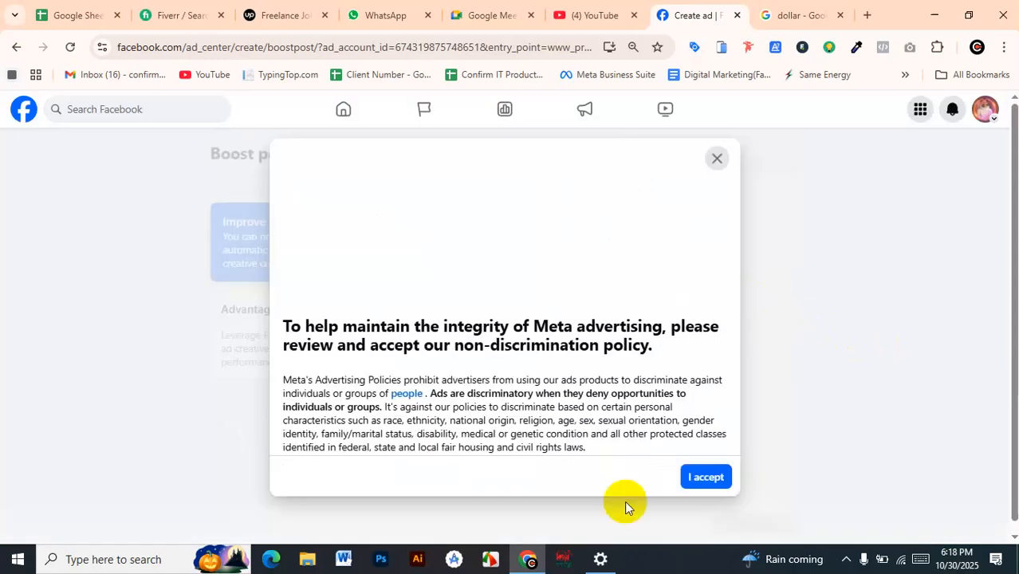
Read through Meta's non-discrimination advertising policy and accept it
scroll(653, 327, "down", 4)
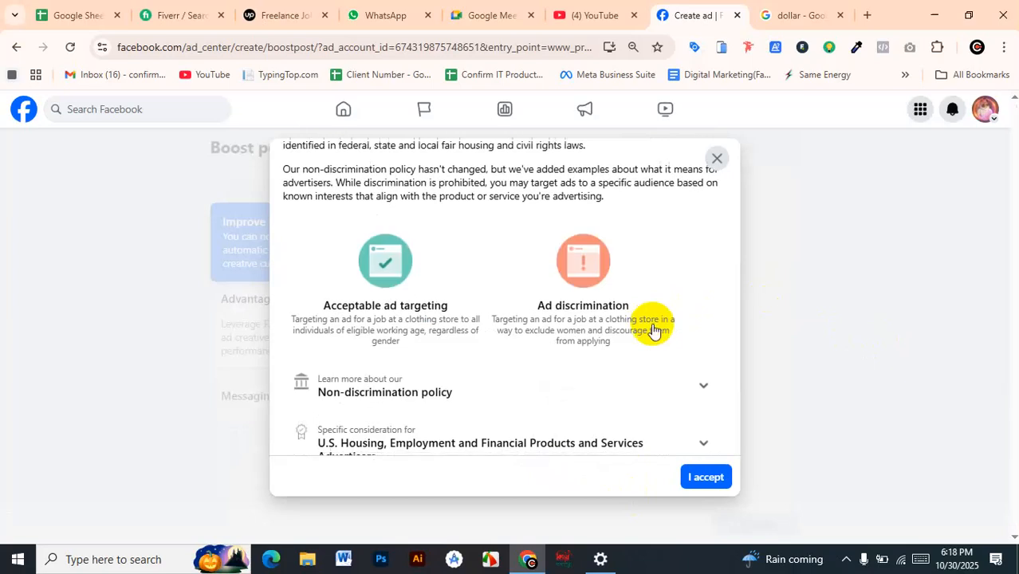
scroll(653, 343, "down", 3)
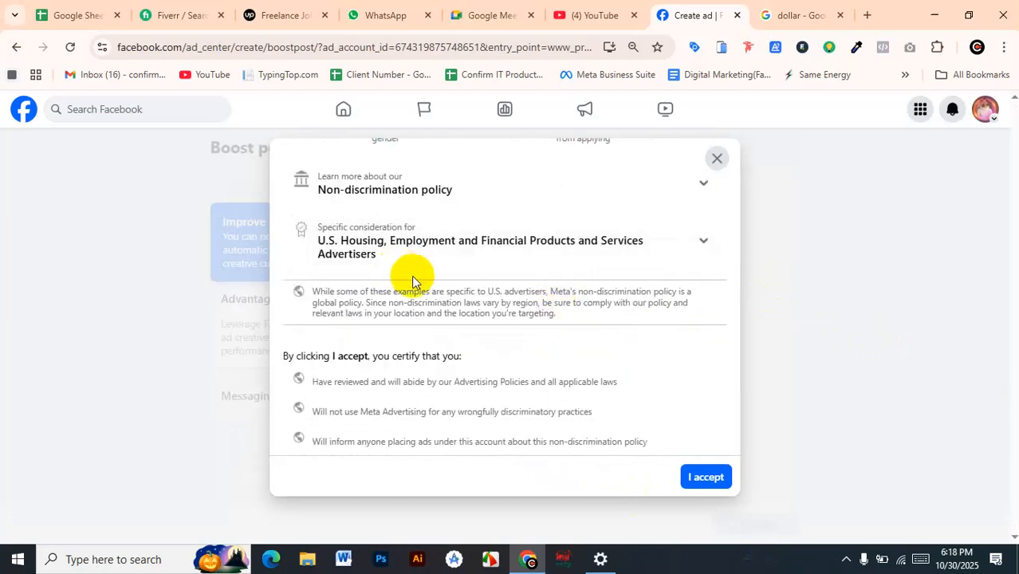
left_click(705, 476)
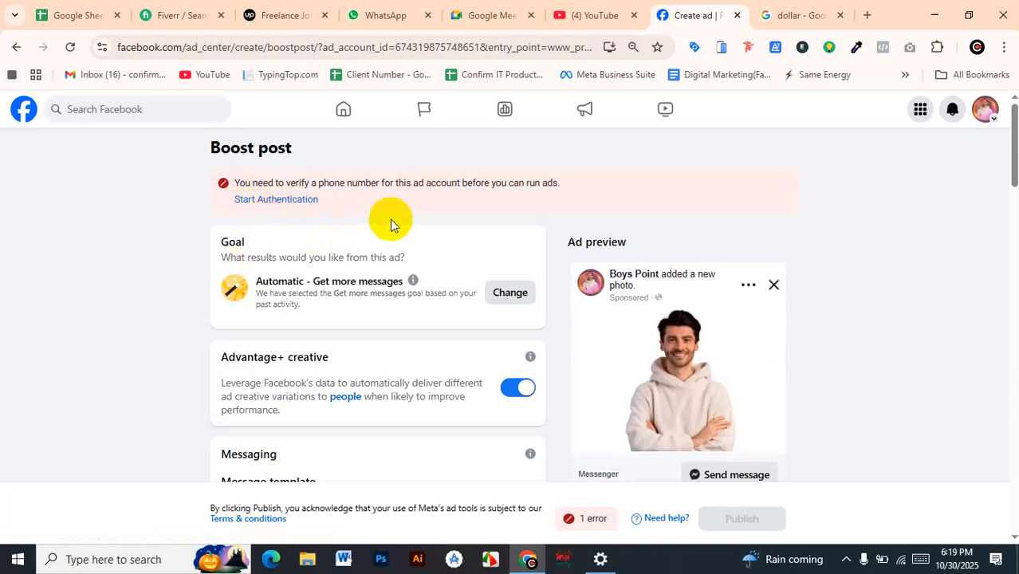
left_click(290, 200)
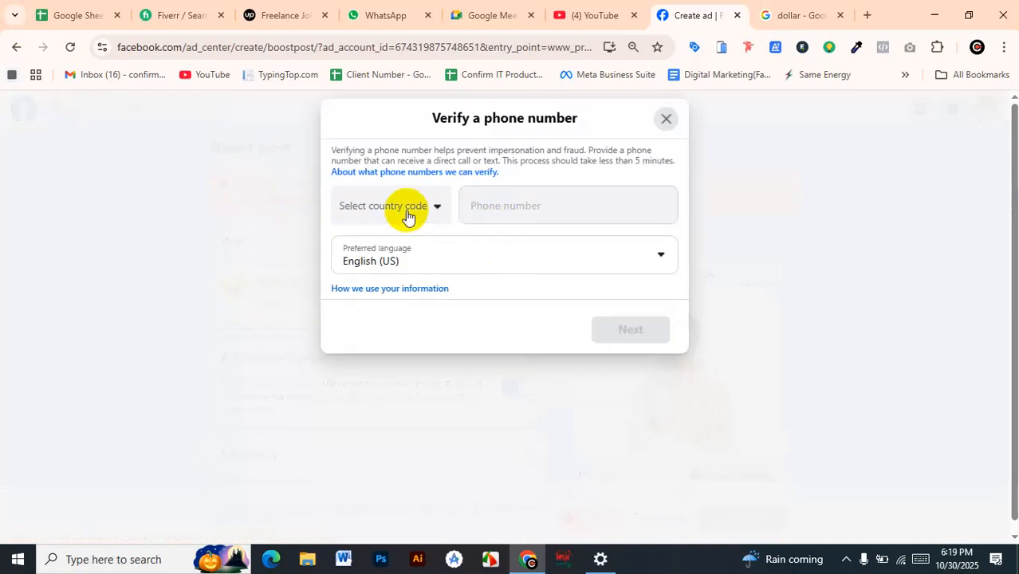
left_click(407, 213)
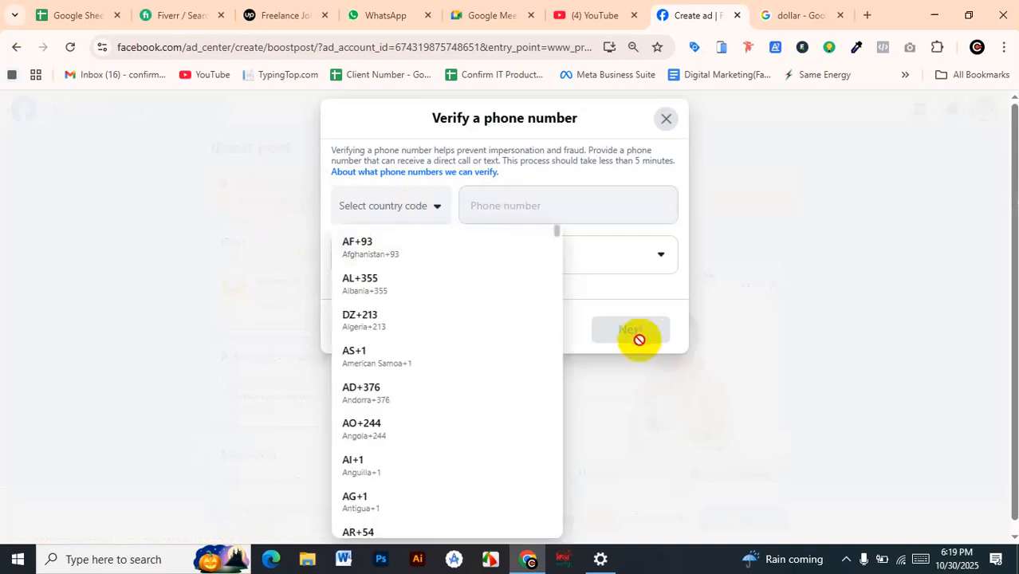
left_click(621, 289)
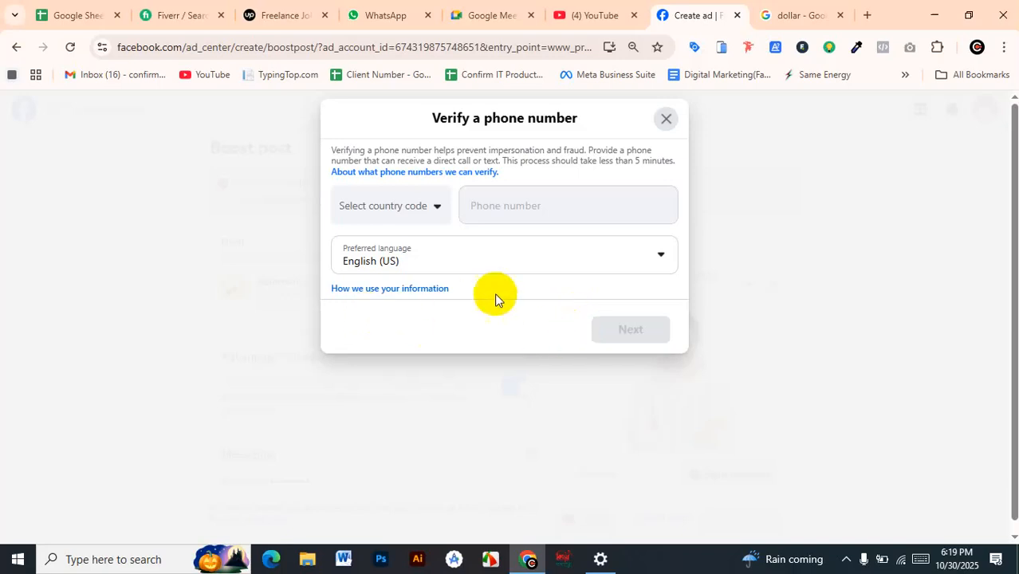
left_click(666, 118)
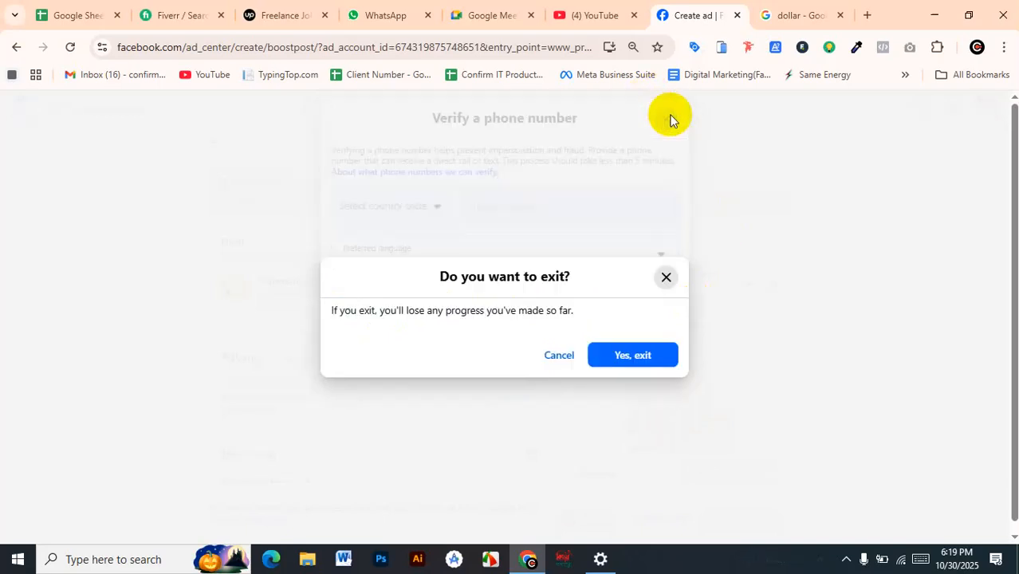
left_click(613, 358)
scroll(309, 334, "down", 2)
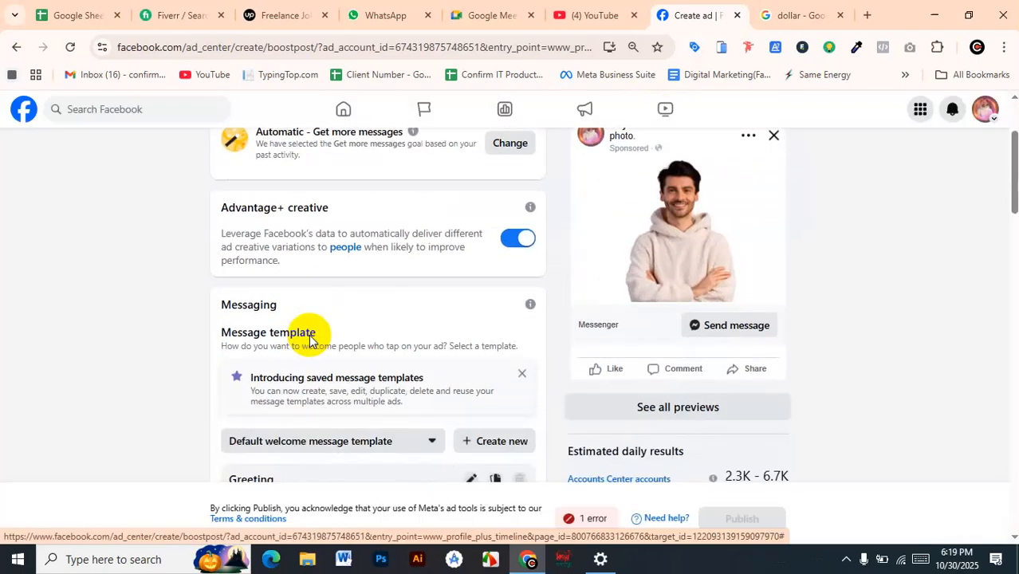
scroll(309, 331, "up", 2)
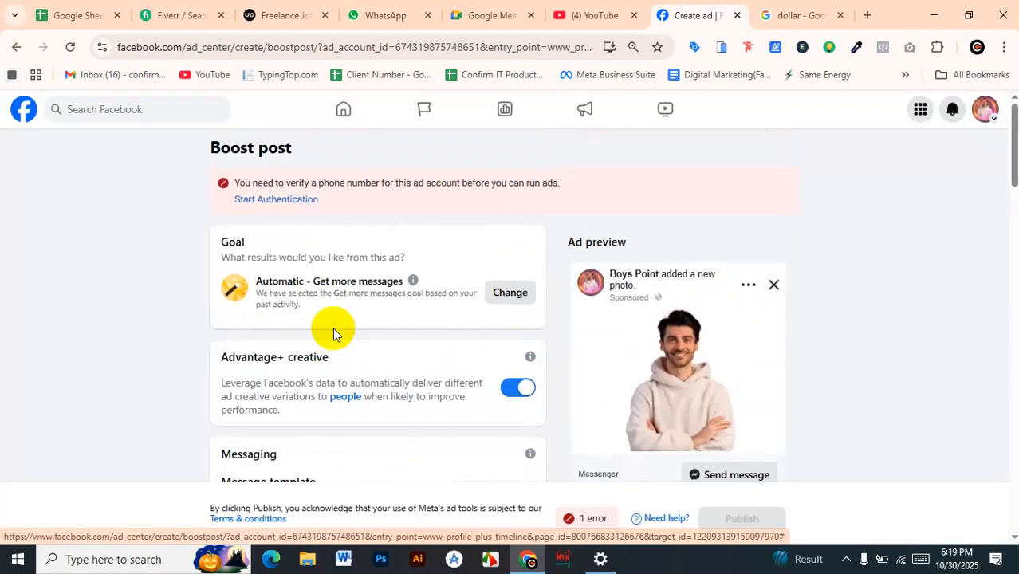
double_click(236, 238)
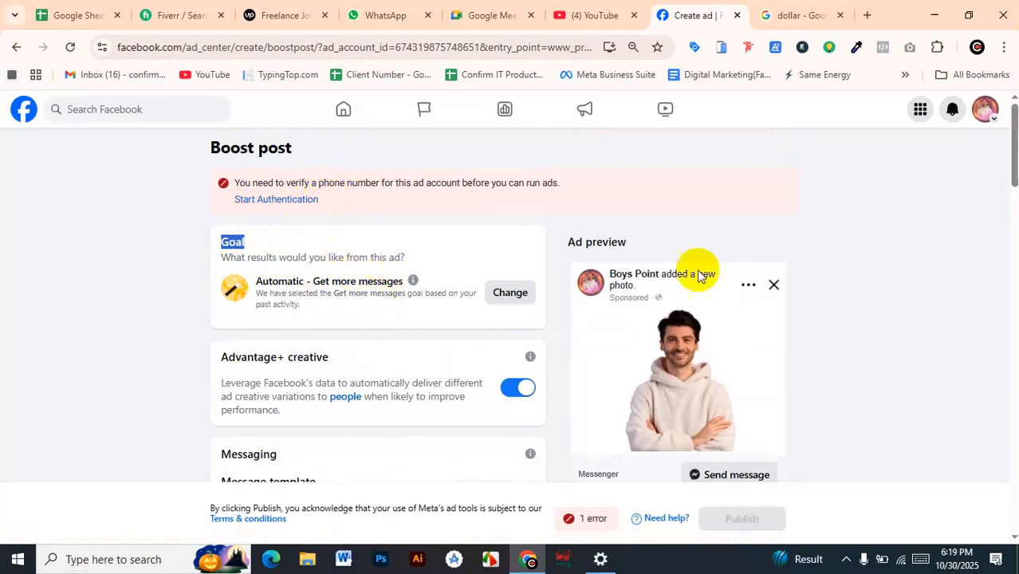
Review the available ad goals, then change the goal to Get more calls and save it
left_click(512, 293)
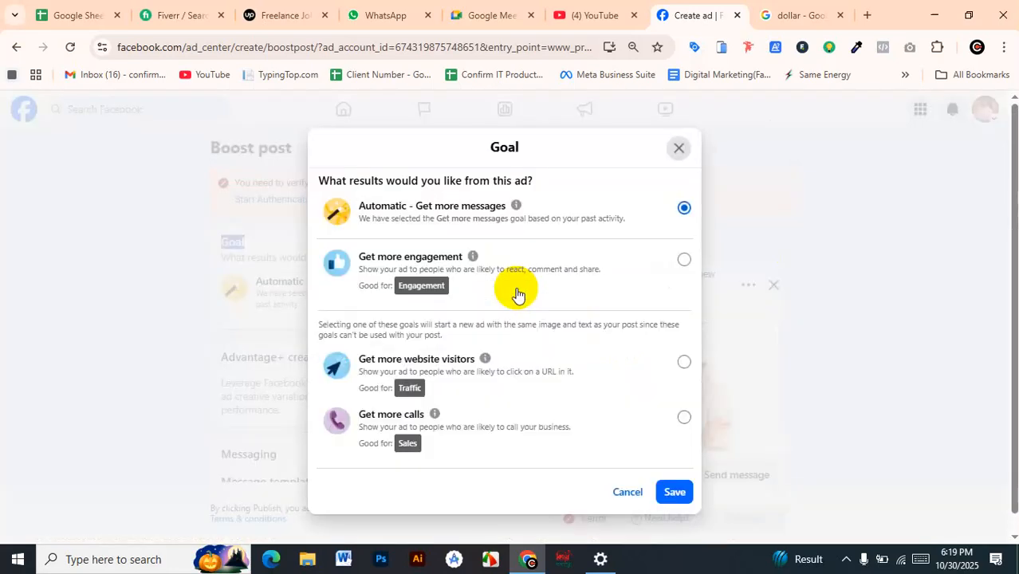
scroll(517, 293, "down", 1)
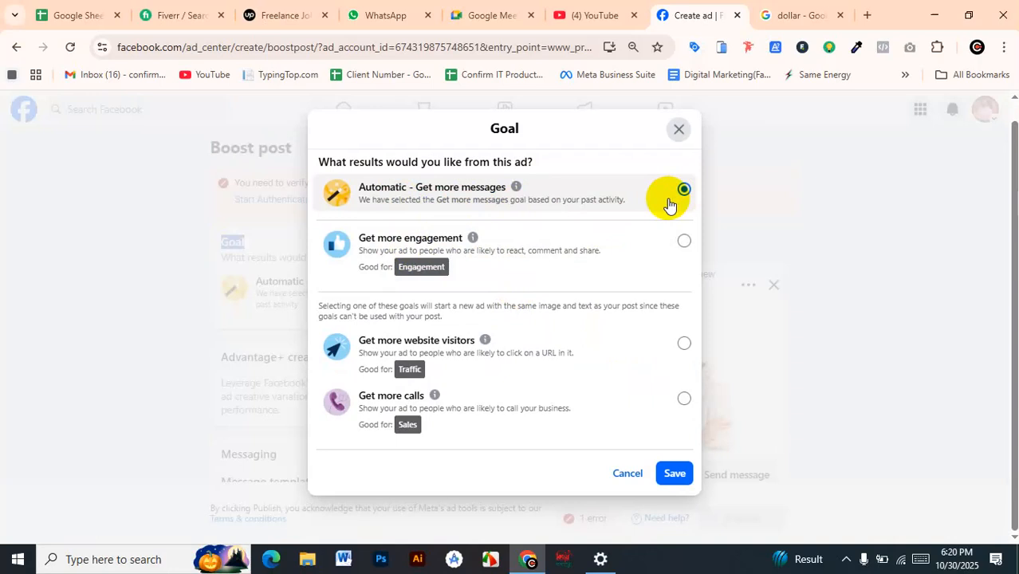
scroll(659, 177, "up", 1)
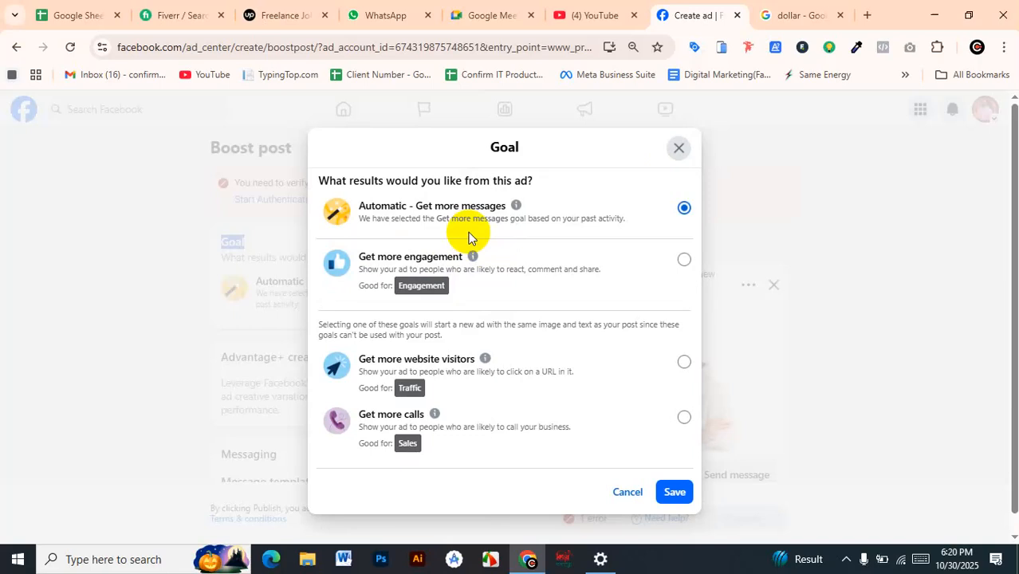
left_click(590, 279)
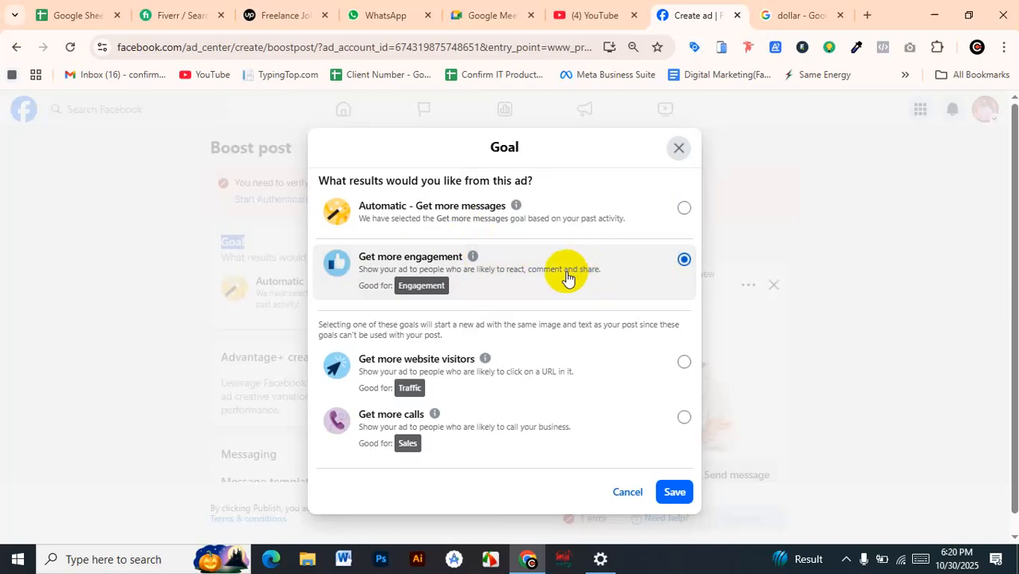
left_click(514, 385)
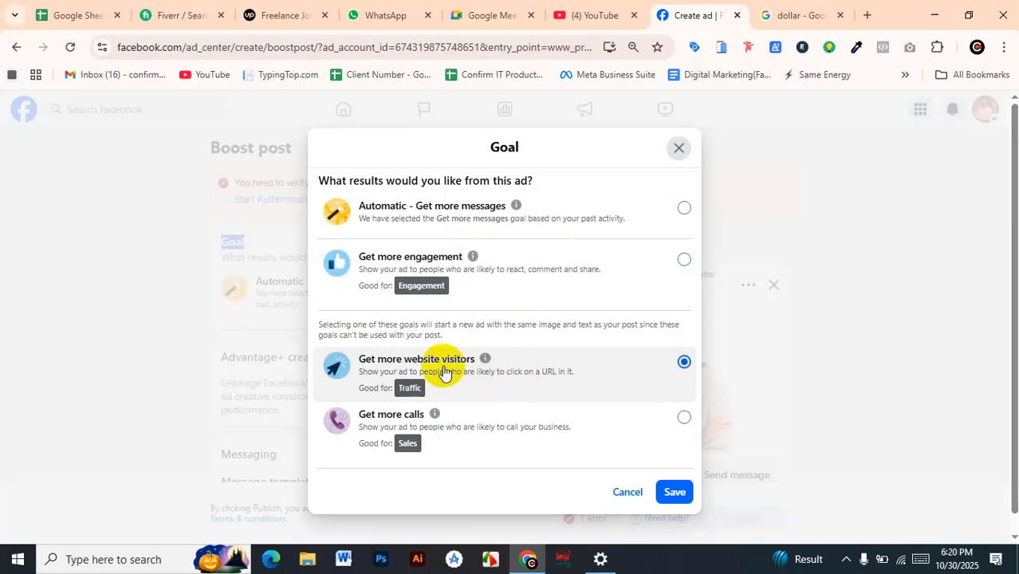
left_click(448, 427)
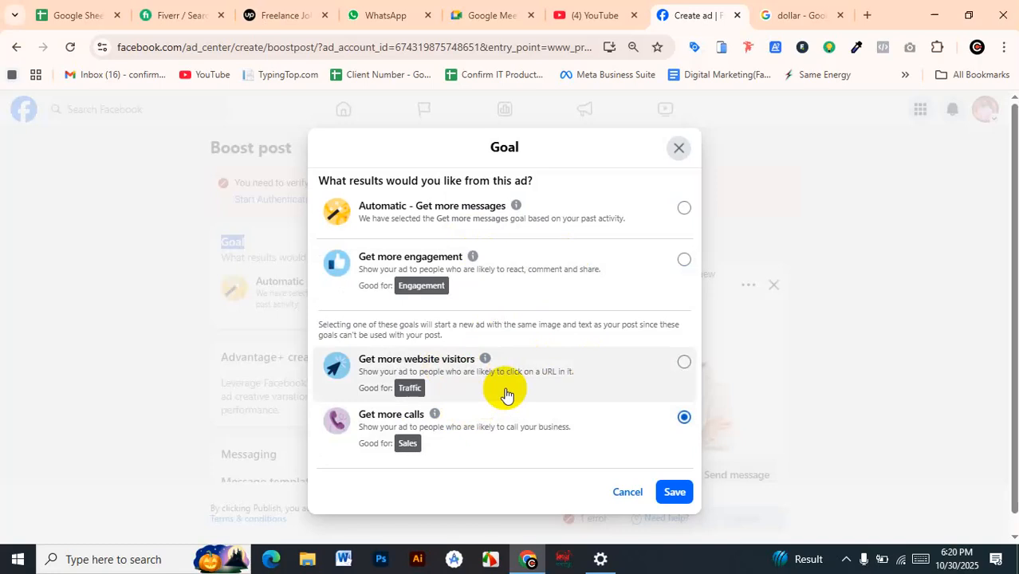
left_click(669, 490)
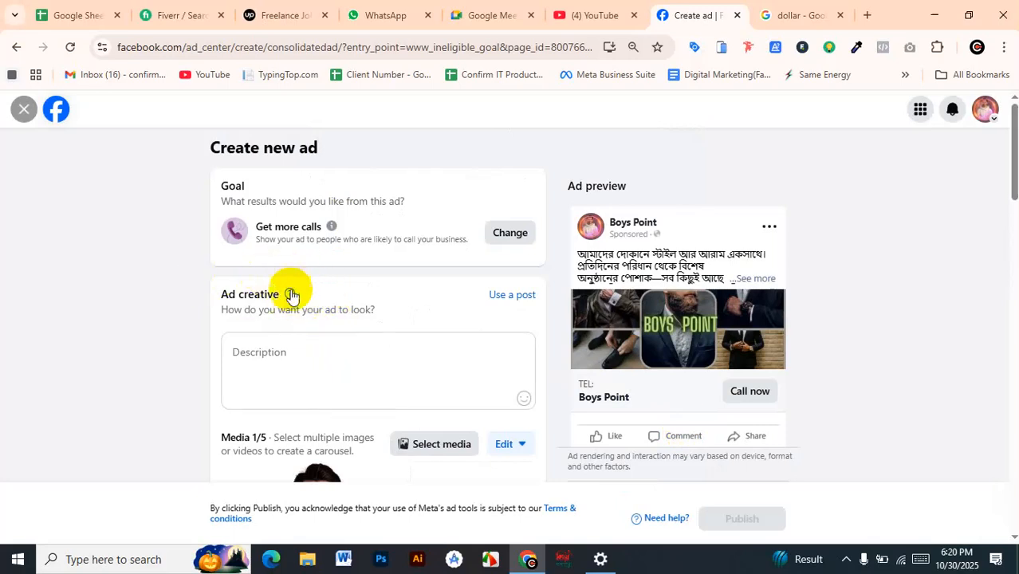
Look through the new ad form and read the phone number error in the Ad creative section
scroll(285, 295, "down", 1)
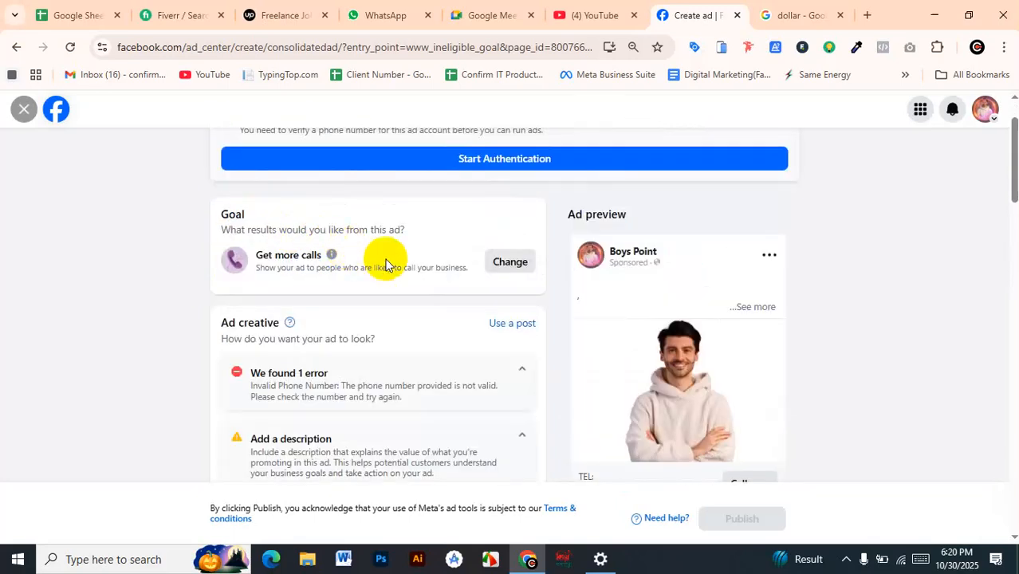
scroll(409, 280, "down", 1)
scroll(408, 280, "up", 2)
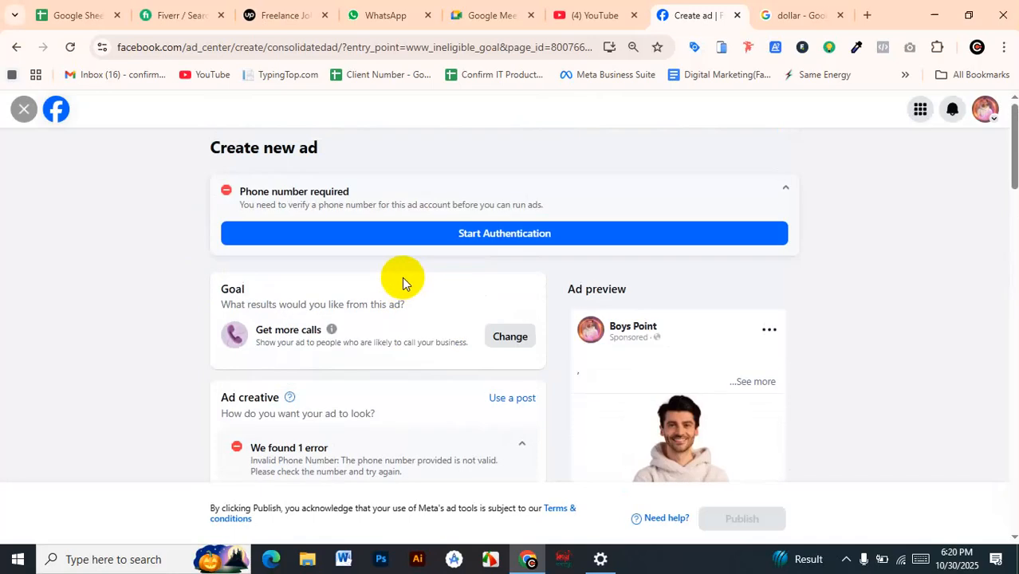
scroll(390, 271, "down", 1)
scroll(388, 273, "down", 1)
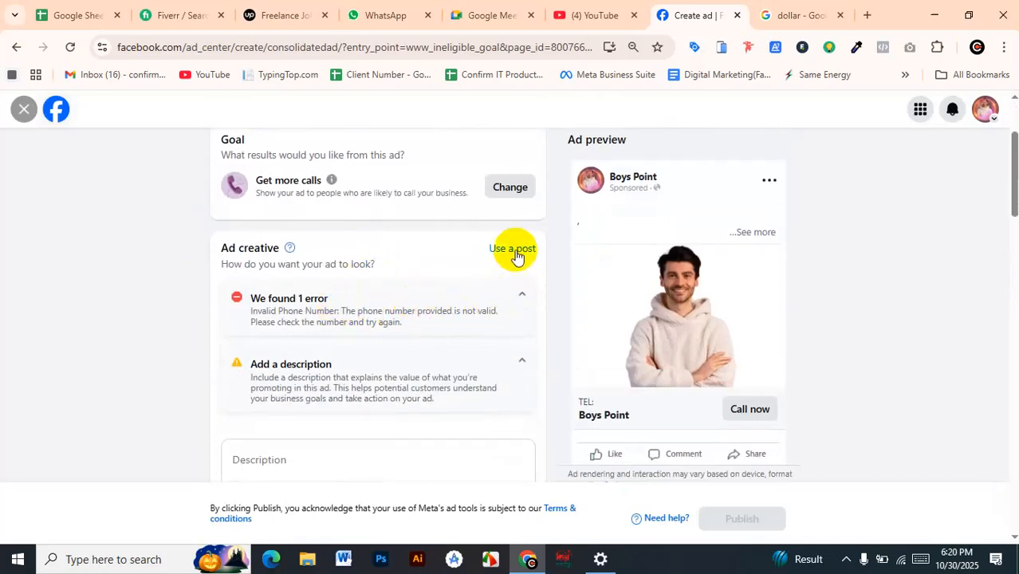
scroll(375, 346, "down", 1)
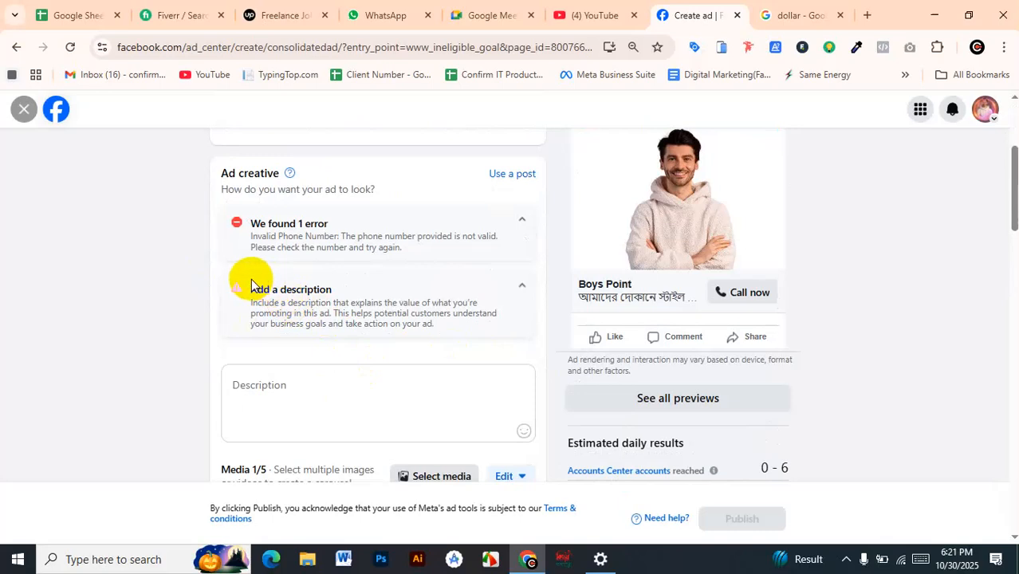
left_click_drag(250, 221, 424, 257)
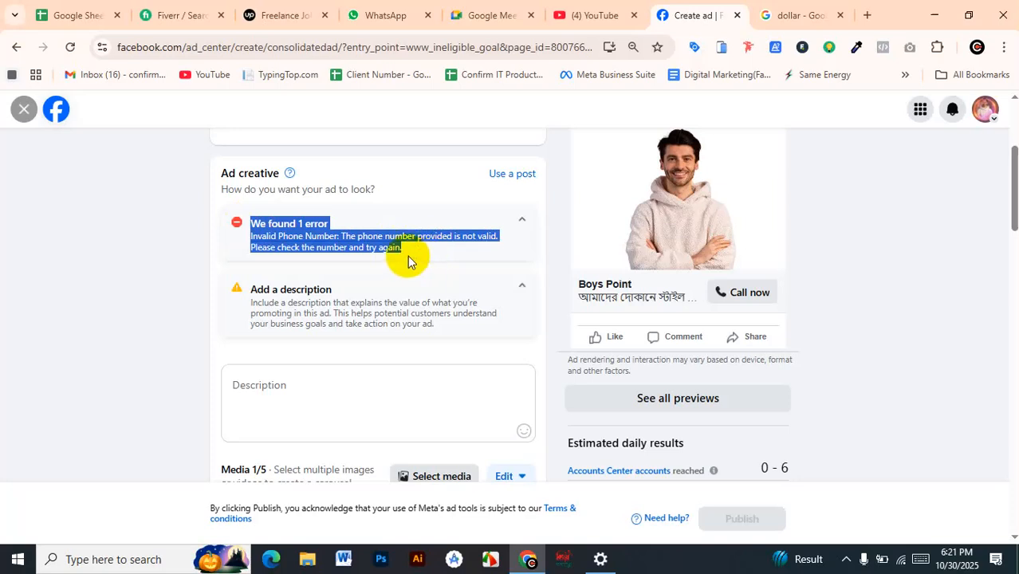
Set the call button's country code to Bangladesh (BD+880) and enter the business phone number
scroll(426, 247, "down", 6)
scroll(426, 247, "down", 2)
left_click(371, 213)
left_click(262, 216)
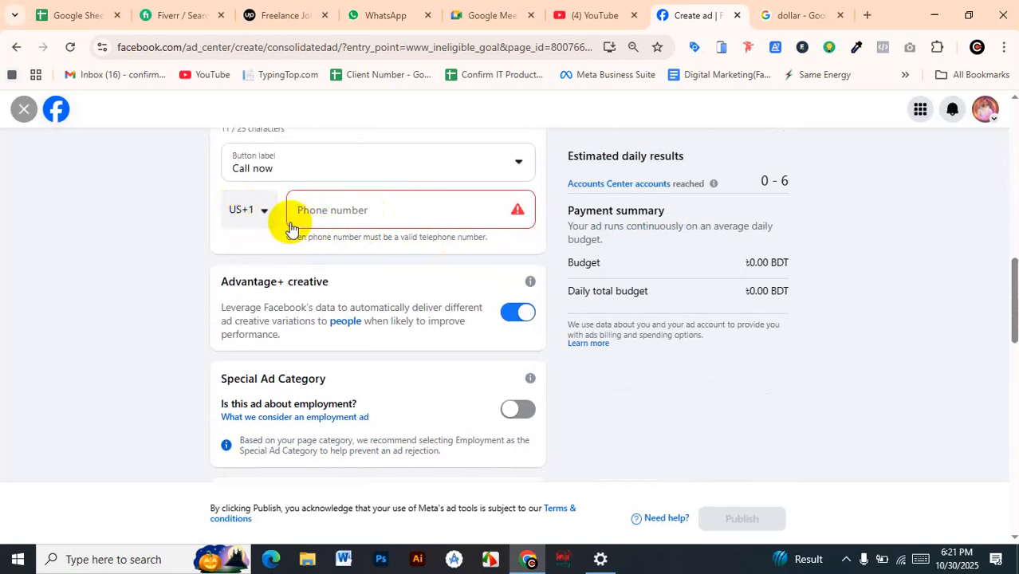
left_click(271, 212)
scroll(284, 351, "down", 3)
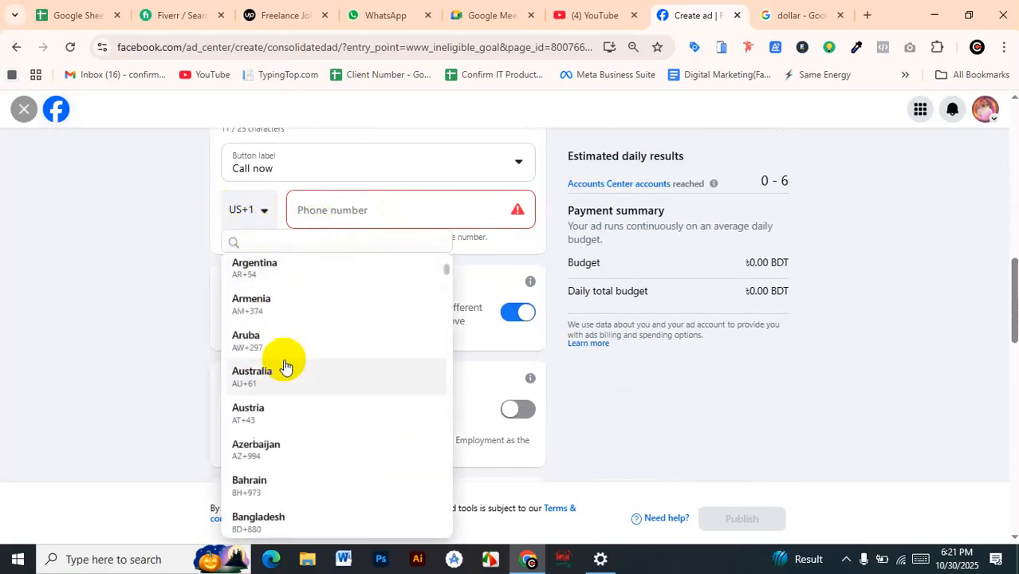
scroll(302, 446, "down", 3)
left_click(291, 375)
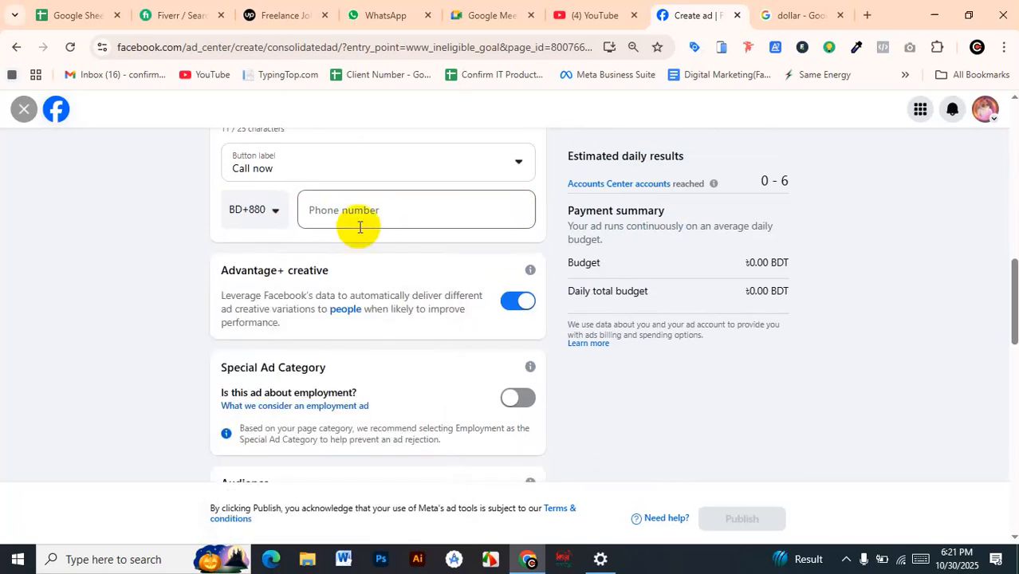
left_click(358, 214)
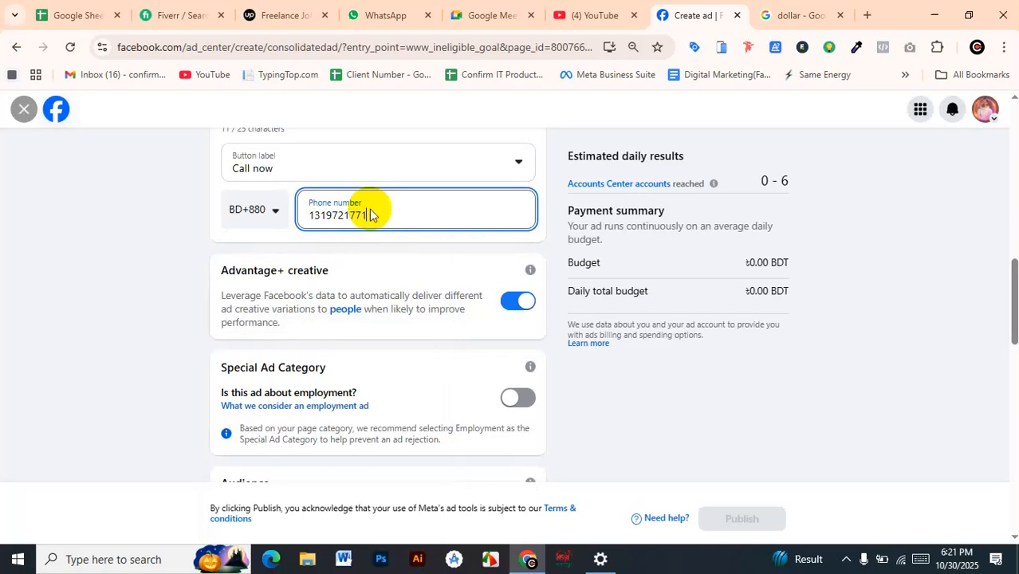
left_click(472, 254)
Check the Ad creative section for remaining errors and start editing the empty Description
scroll(482, 318, "up", 5)
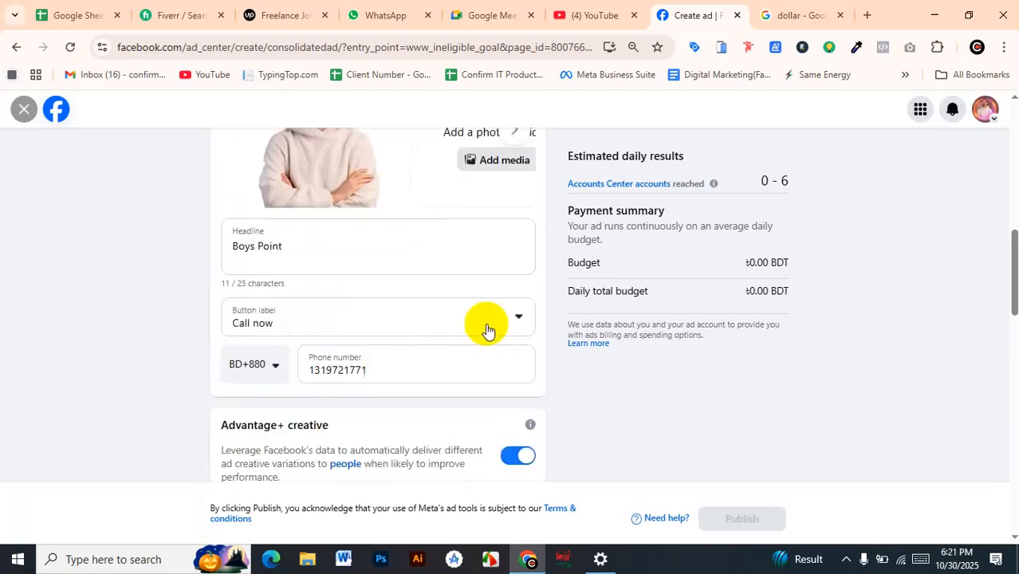
scroll(485, 328, "up", 5)
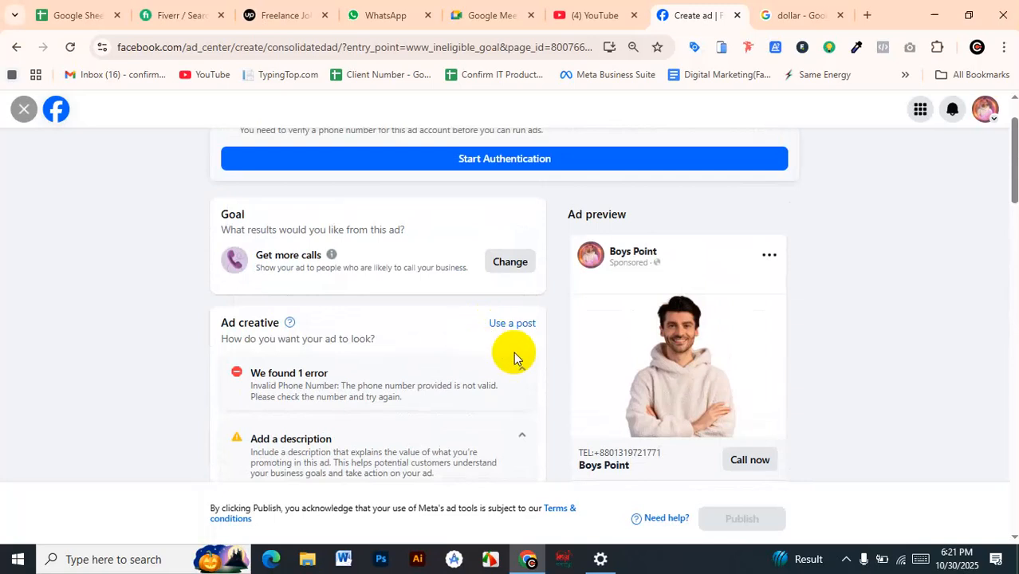
scroll(515, 349, "down", 1)
scroll(515, 349, "up", 3)
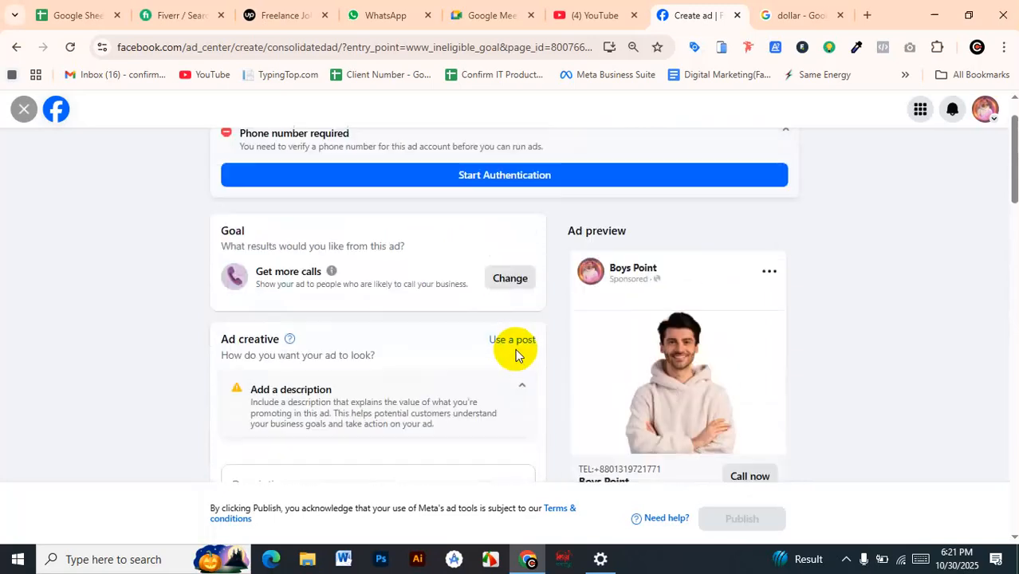
scroll(410, 331, "down", 1)
scroll(412, 213, "up", 2)
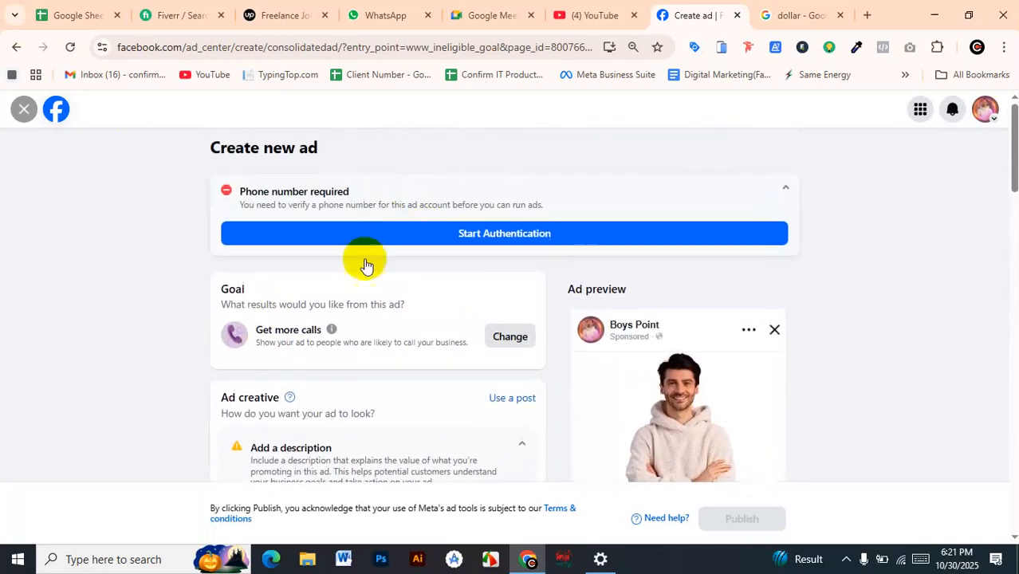
scroll(261, 372, "down", 1)
scroll(428, 325, "down", 2)
left_click(240, 322)
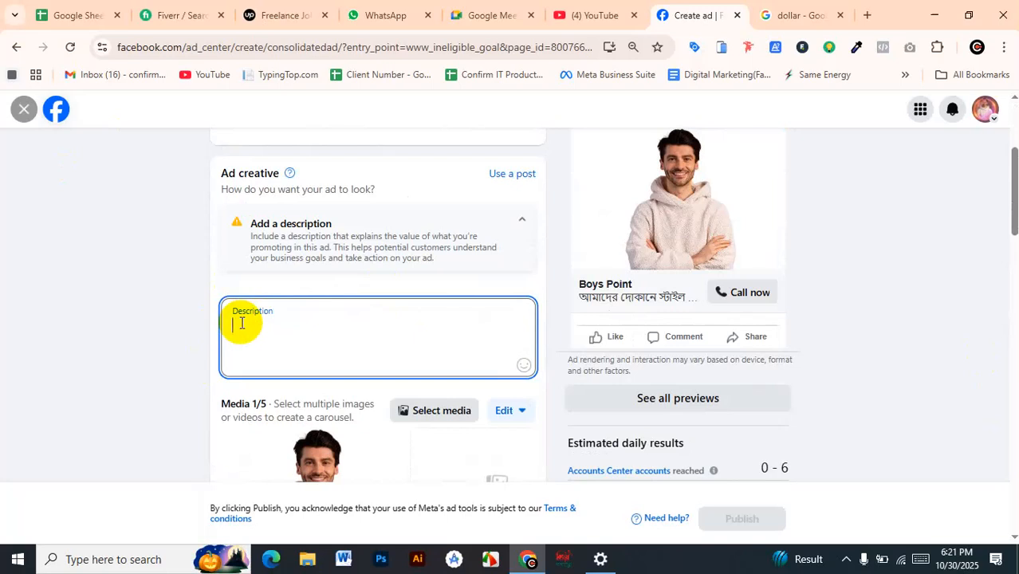
type("Please let tme kn")
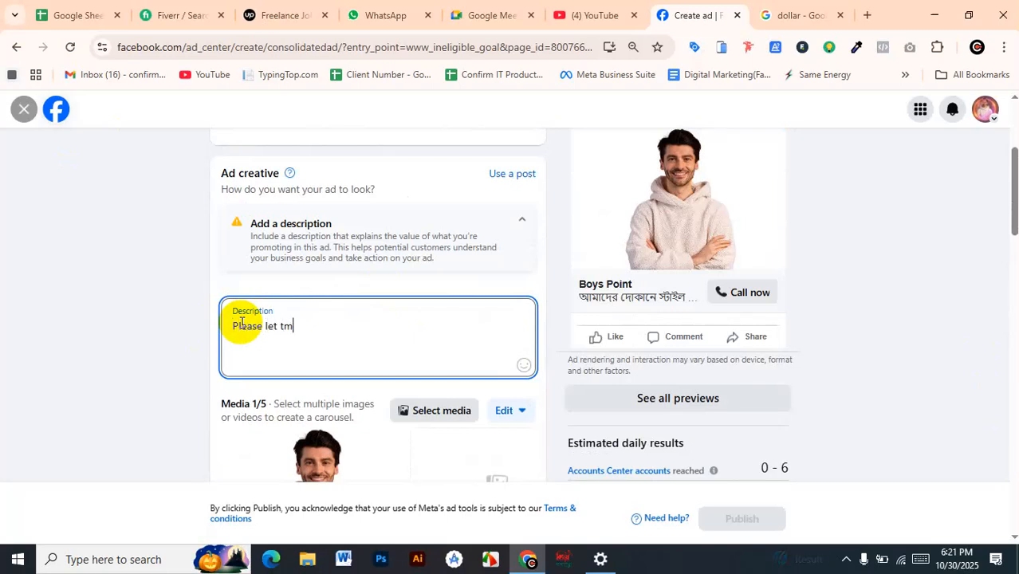
key("BackSpace")
key("BackSpace")
key("BackSpace")
key("BackSpace")
key("BackSpace")
key("BackSpace")
key("BackSpace")
key("BackSpace")
key("BackSpace")
key("BackSpace")
key("BackSpace")
key("BackSpace")
key("BackSpace")
key("BackSpace")
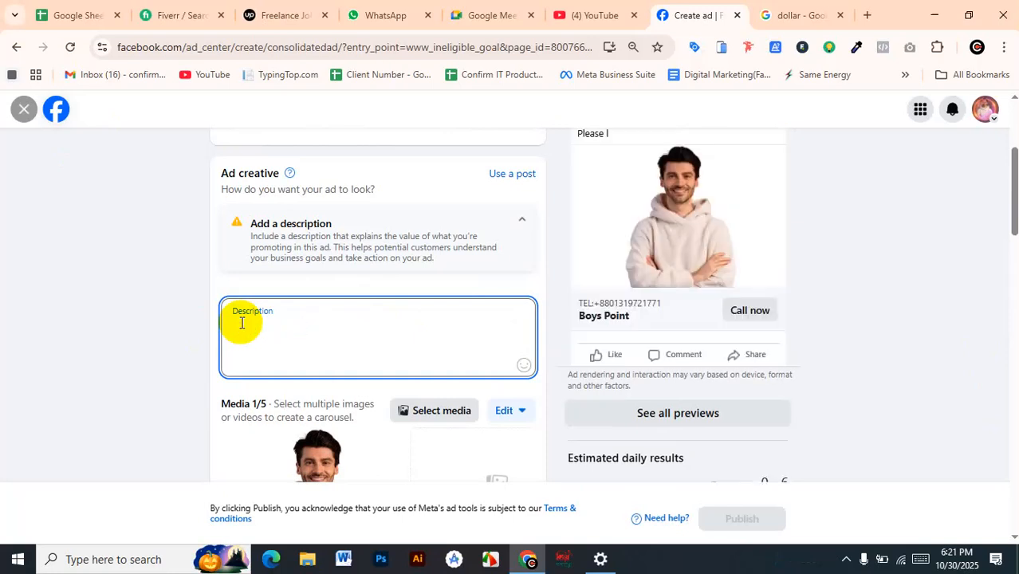
Enter "Confirm IT's hoodie" as the first line of the ad description
type("Confirm")
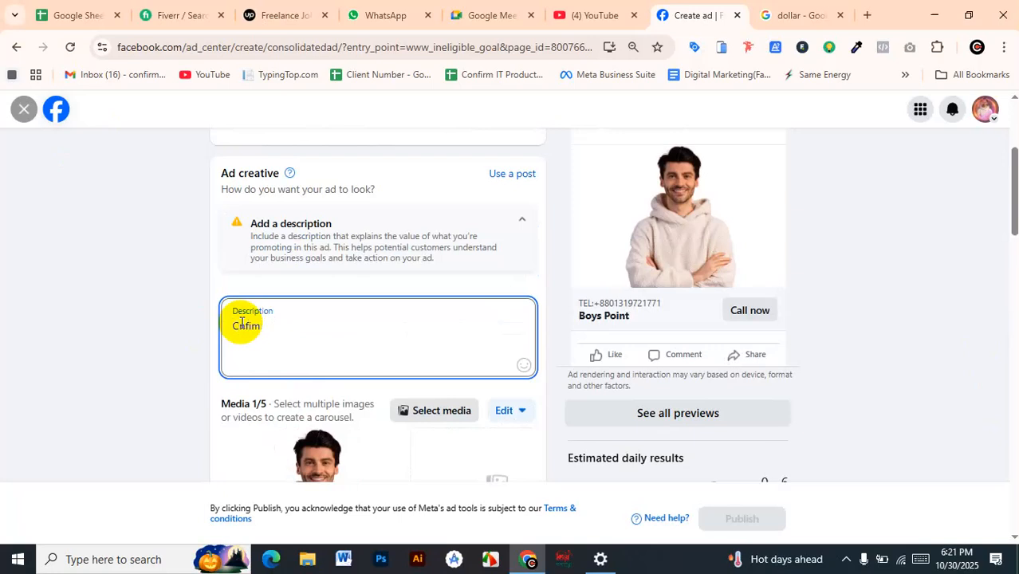
key("BackSpace")
type("rm")
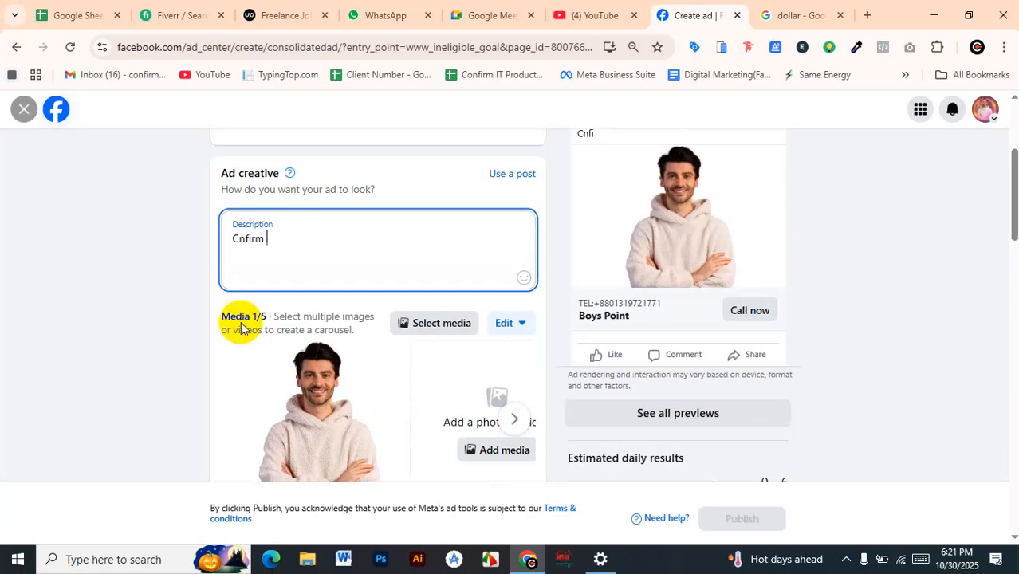
key("BackSpace")
key("BackSpace")
key("BackSpace")
type("onfirm IT")
key("BackSpace")
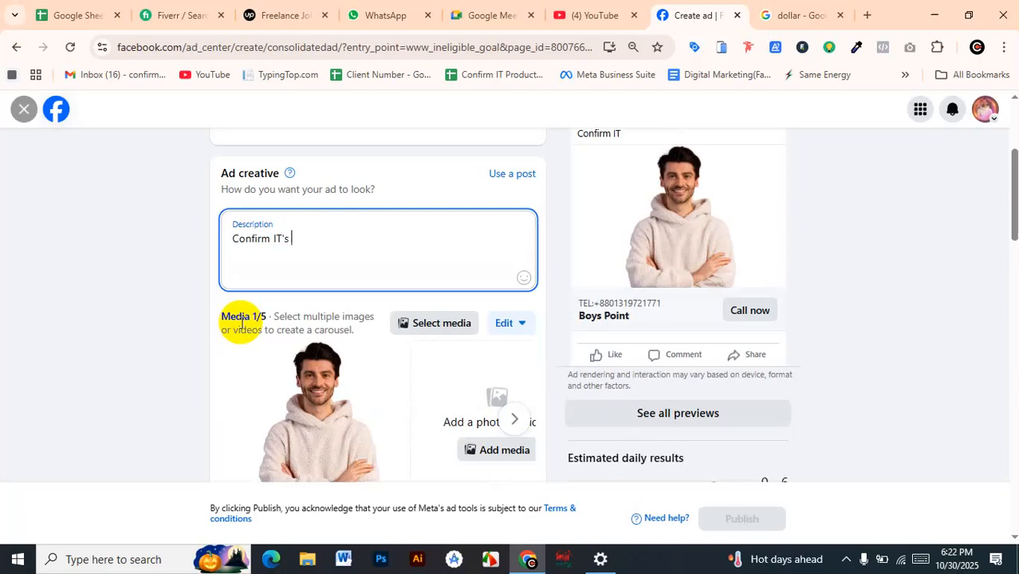
type("'s hoodie")
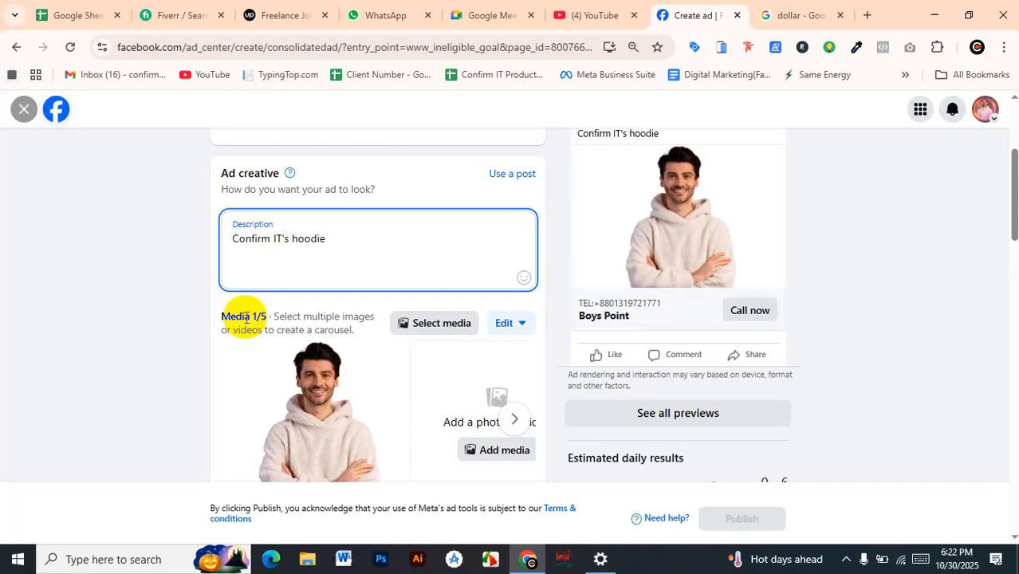
Add the lines "Free for all" and "avialable for alll" to the description, followed by a line break
type("Free for all")
key("Return")
type("avva")
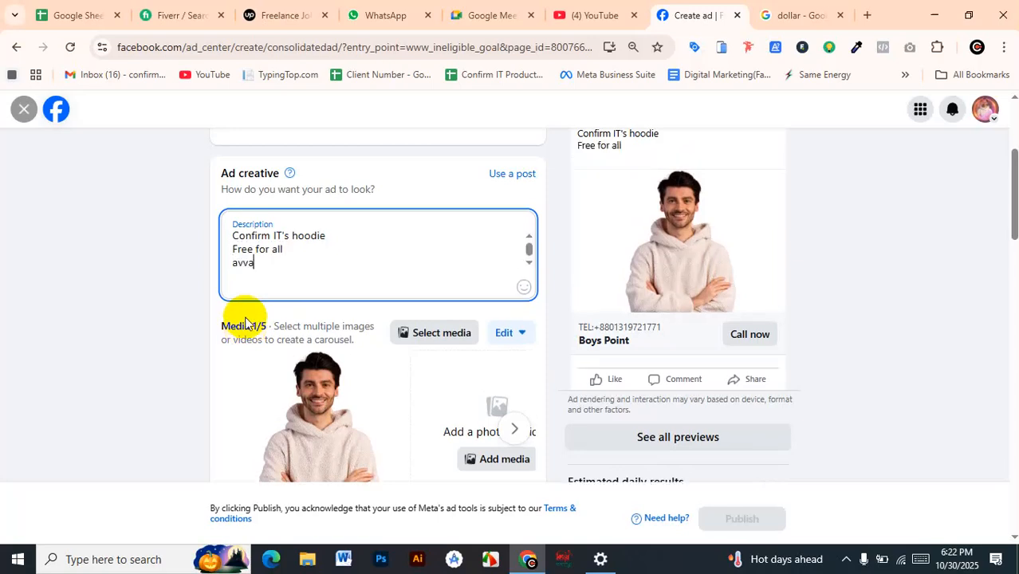
key("BackSpace")
type("ialable for alll")
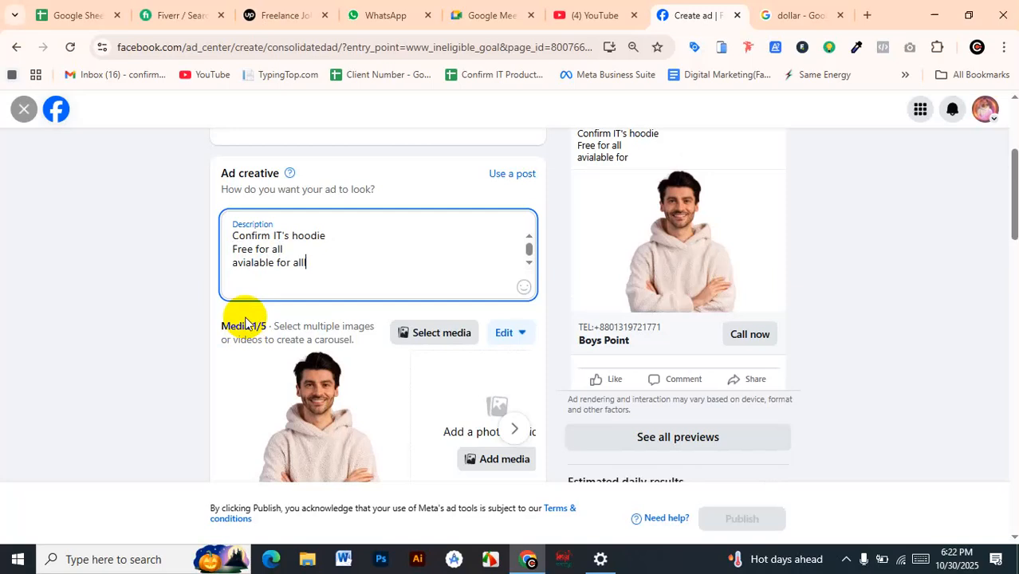
key("Return")
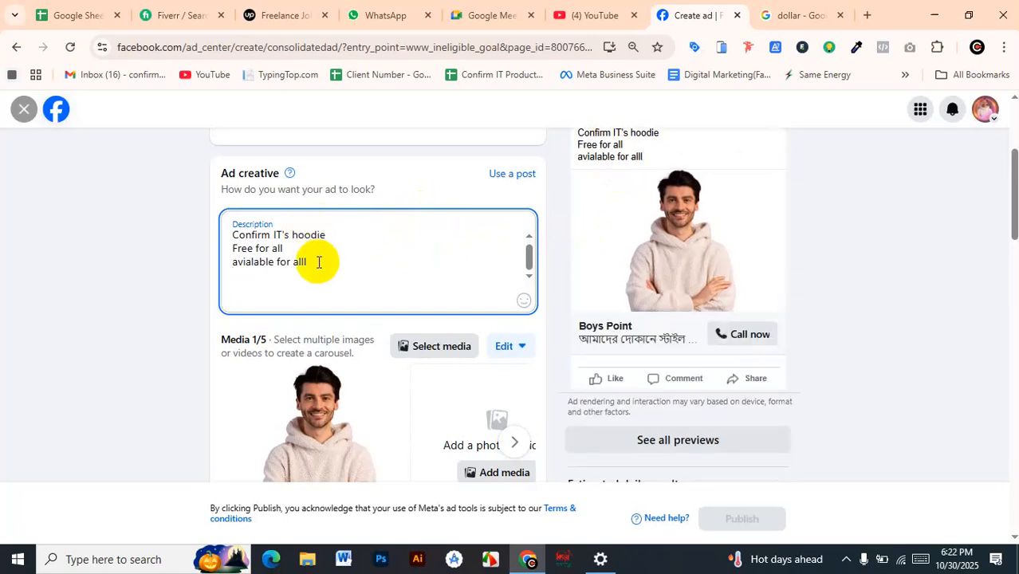
Browse the media sources for the ad (file upload, Page and Instagram), then close the media browser without changing the selection
scroll(462, 347, "down", 2)
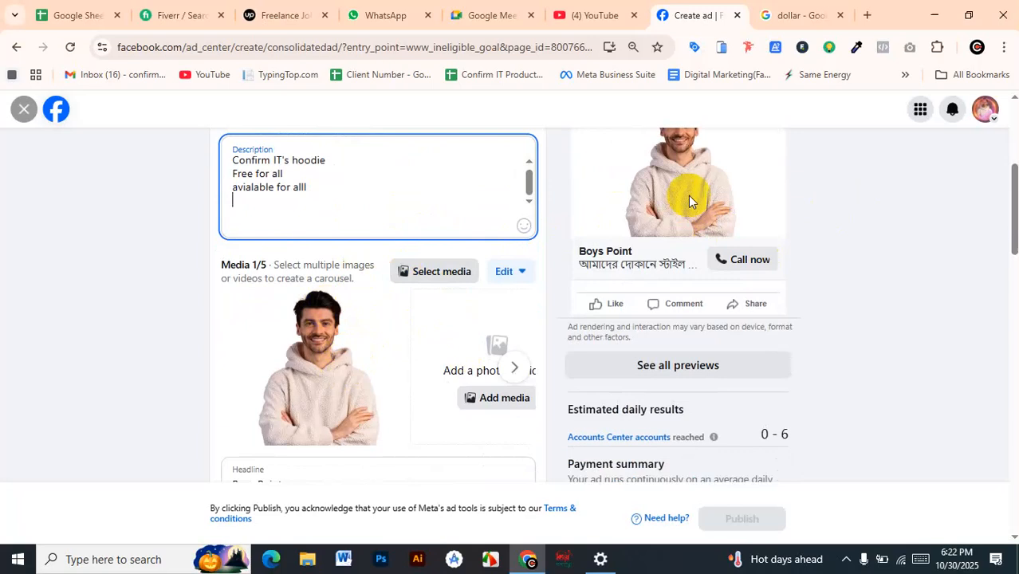
left_click(441, 273)
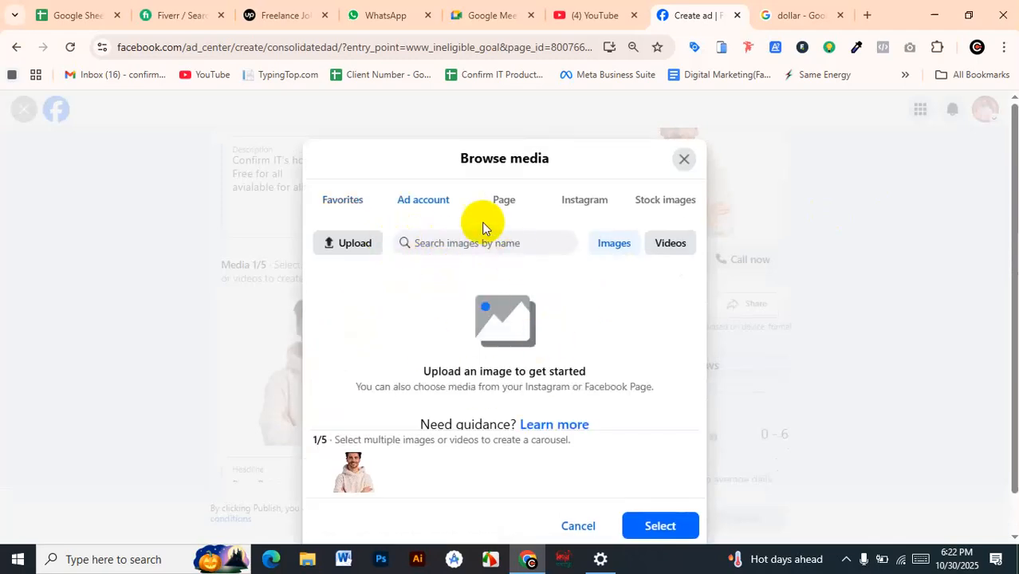
scroll(464, 327, "down", 1)
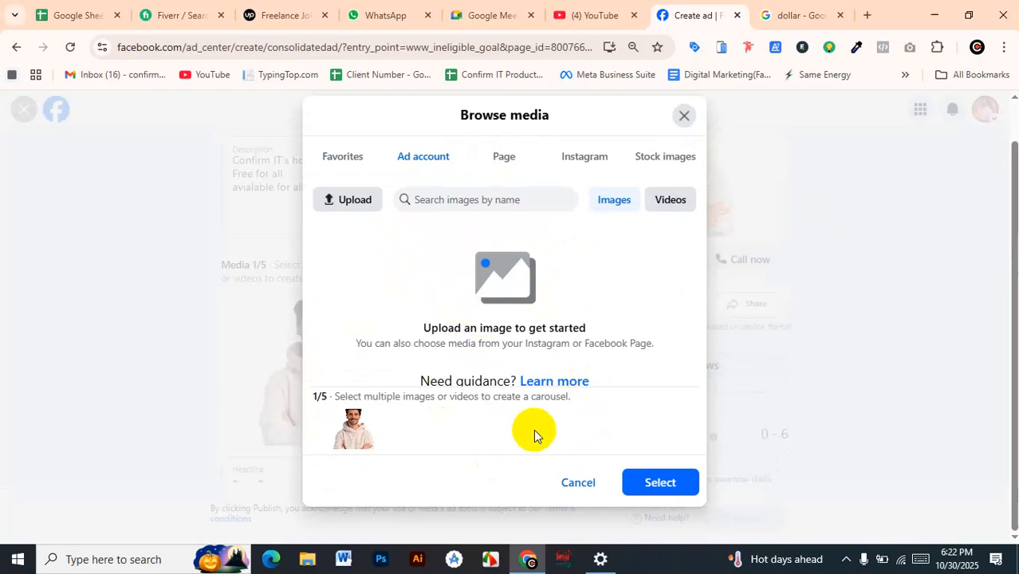
left_click(355, 200)
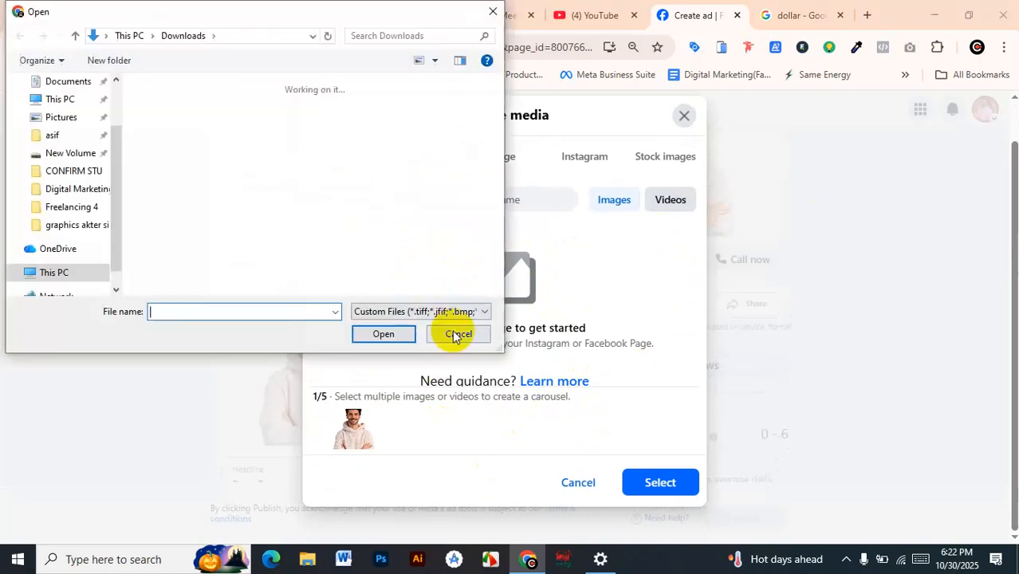
left_click(455, 333)
left_click(502, 158)
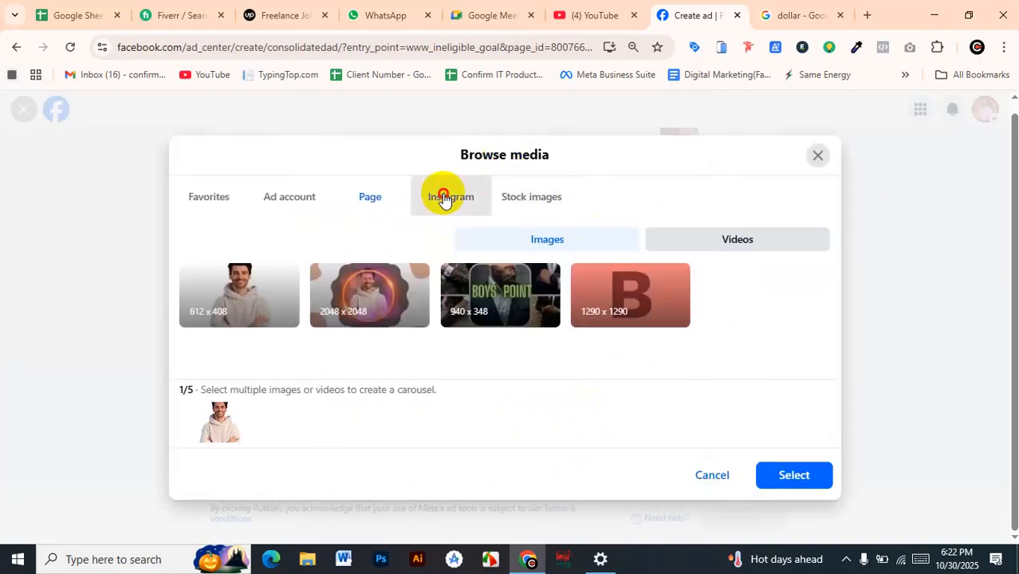
left_click(444, 199)
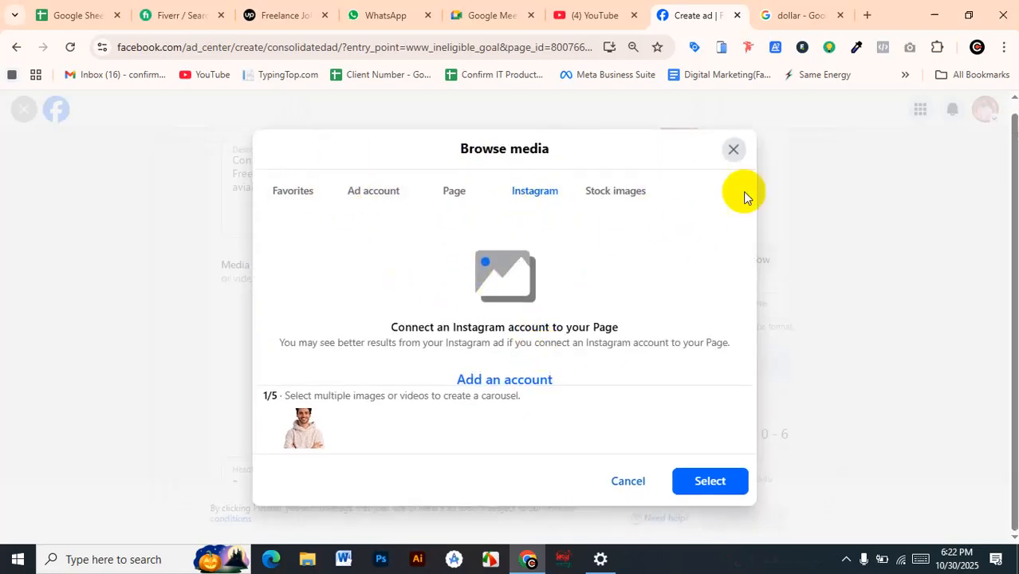
left_click(733, 152)
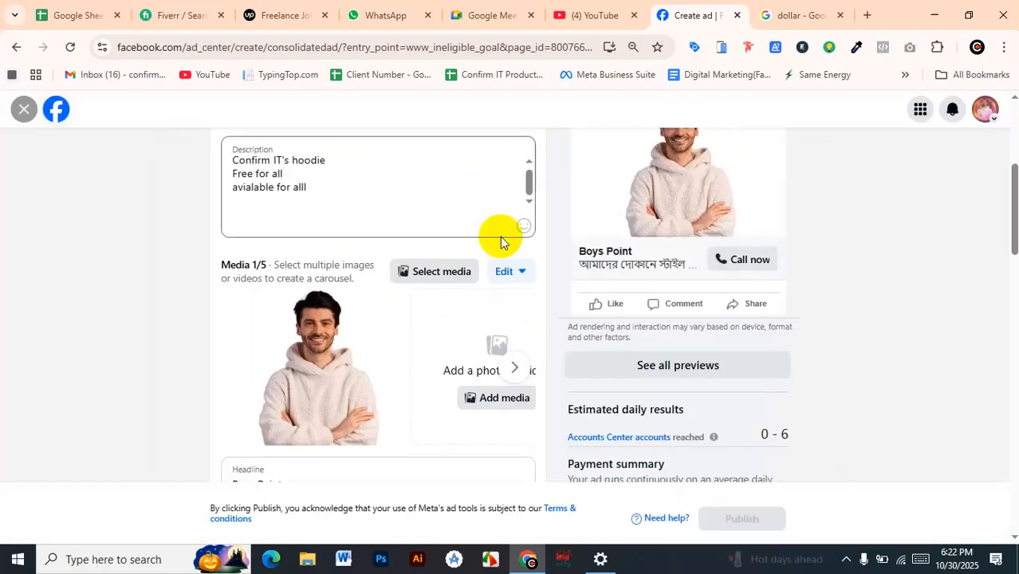
Check the ad's headline, the available button labels and the phone number against the preview and payment summary
scroll(494, 255, "down", 2)
scroll(447, 248, "down", 1)
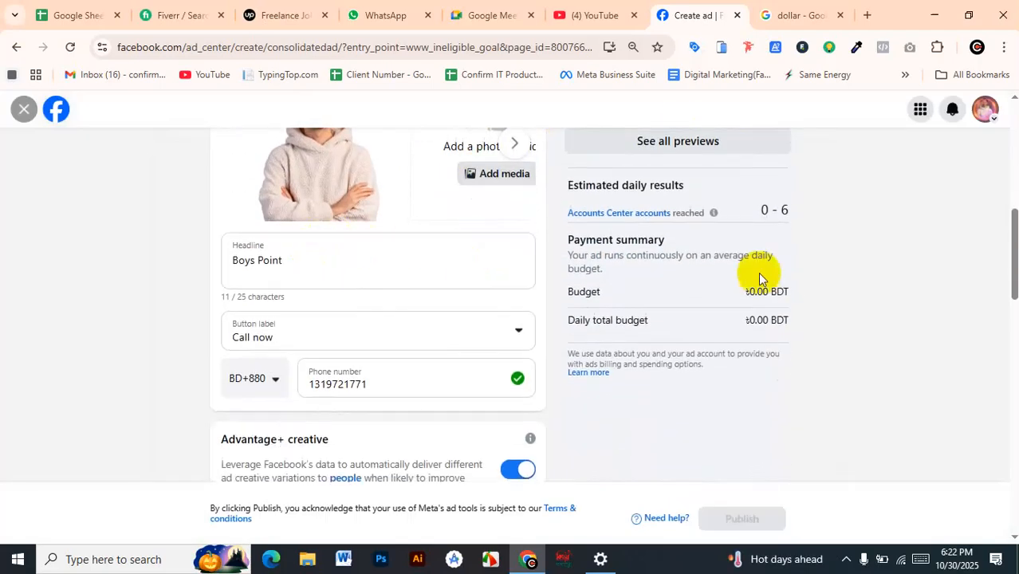
scroll(798, 271, "up", 3)
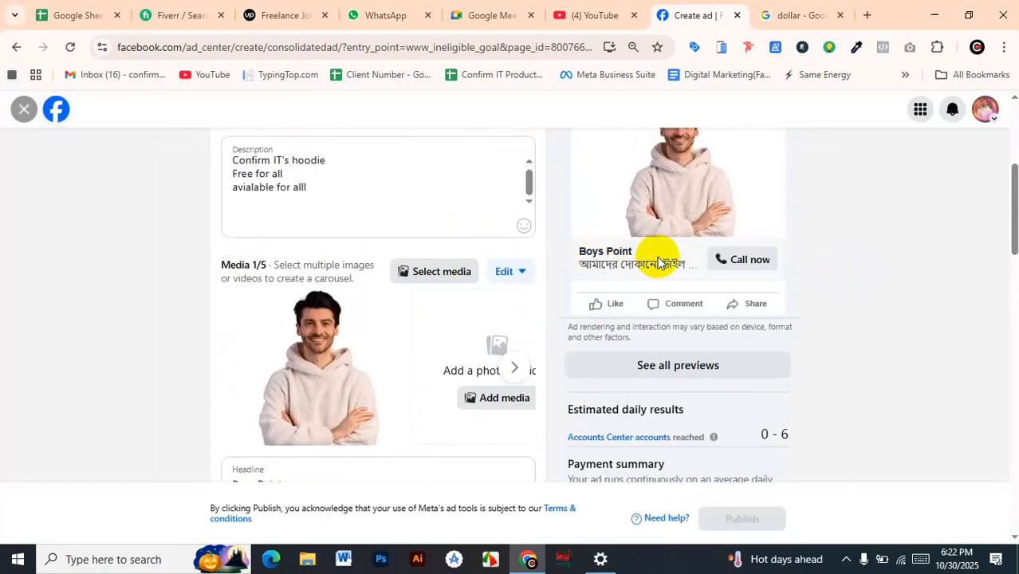
scroll(659, 261, "down", 1)
scroll(330, 332, "down", 1)
left_click(310, 333)
scroll(309, 334, "down", 1)
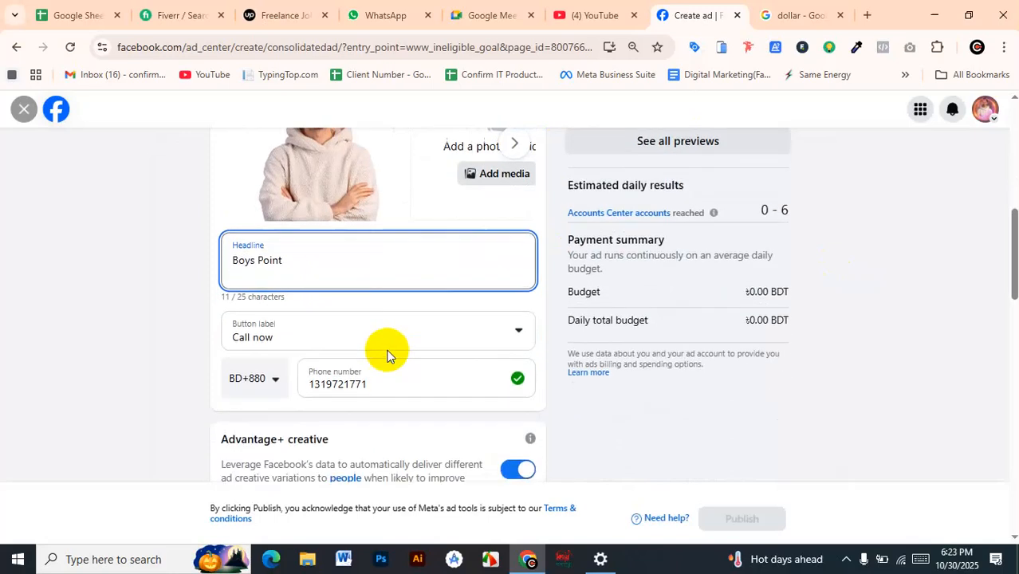
left_click(331, 333)
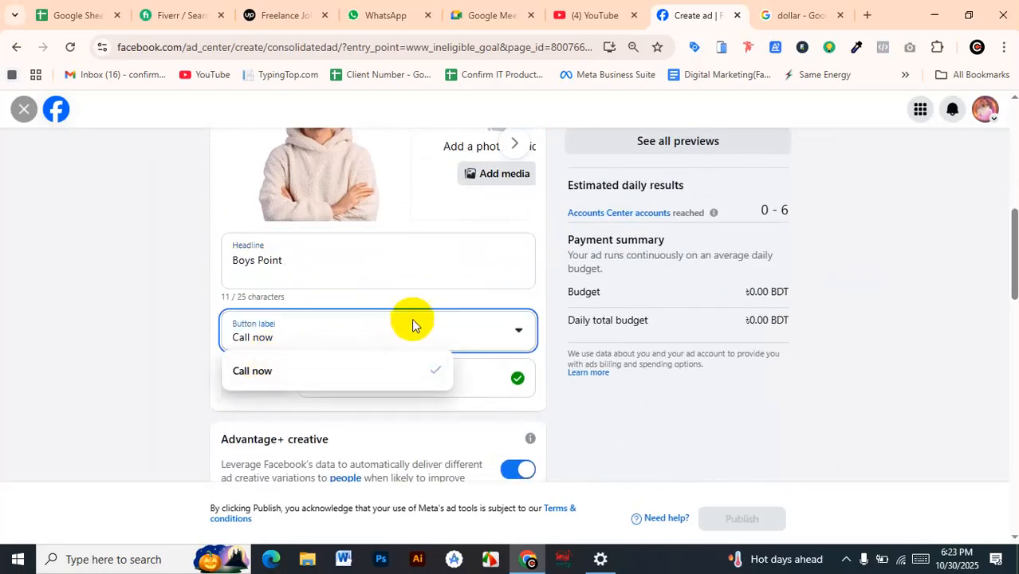
left_click(592, 412)
Examine the Special Ad Category criteria for what counts as an employment ad and close the explanation
scroll(592, 406, "down", 3)
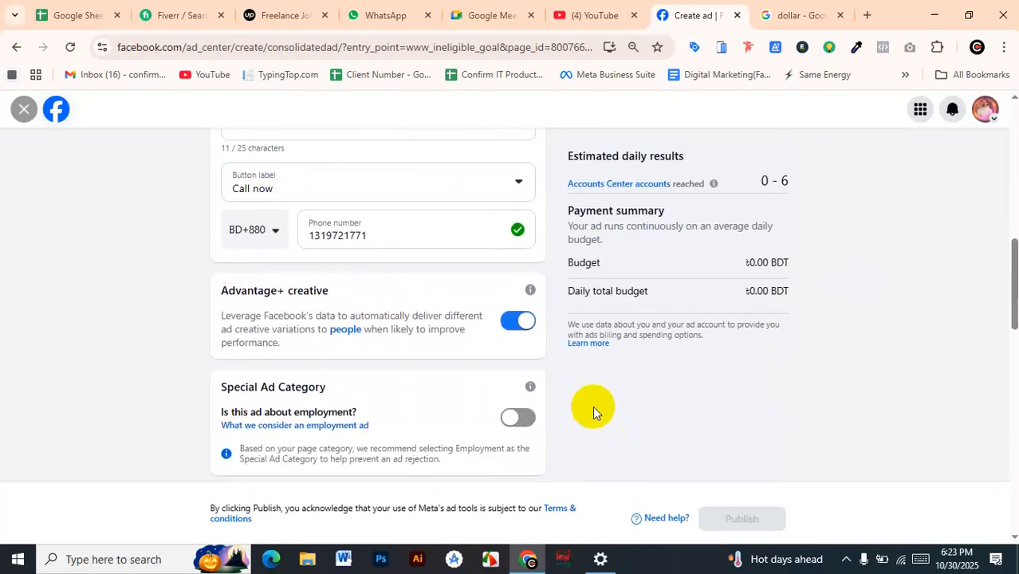
scroll(589, 389, "down", 1)
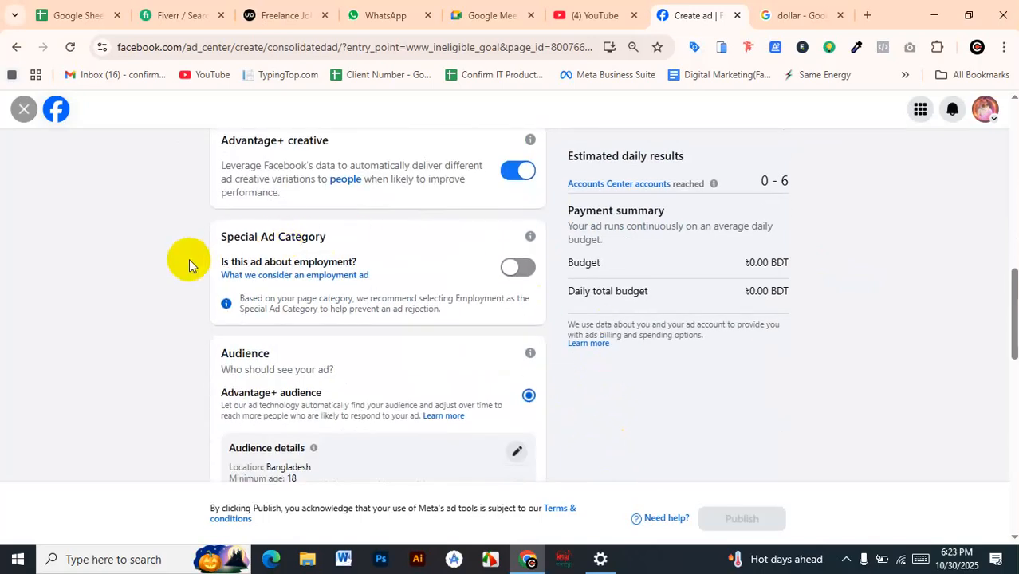
left_click(284, 275)
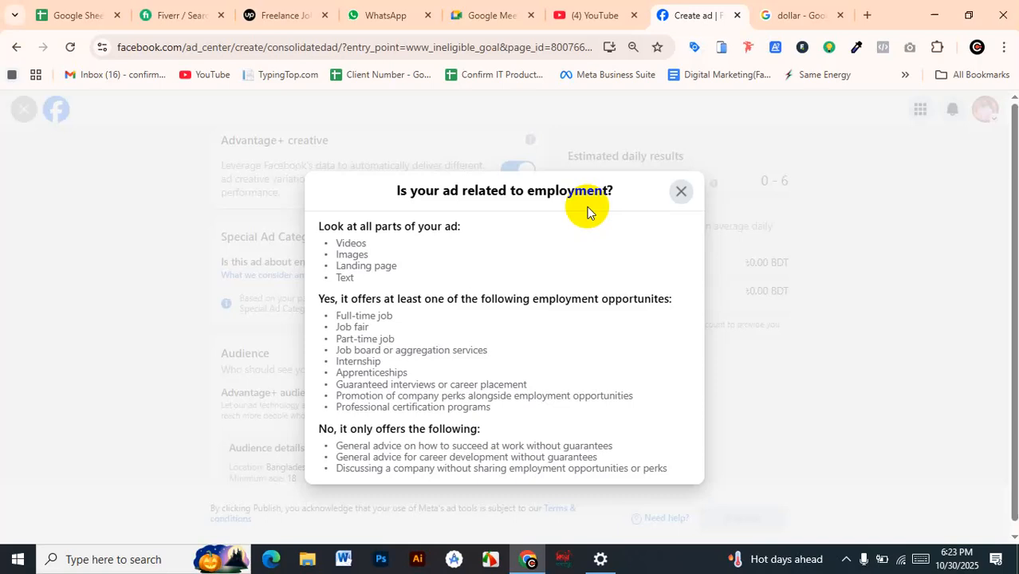
scroll(587, 209, "down", 1)
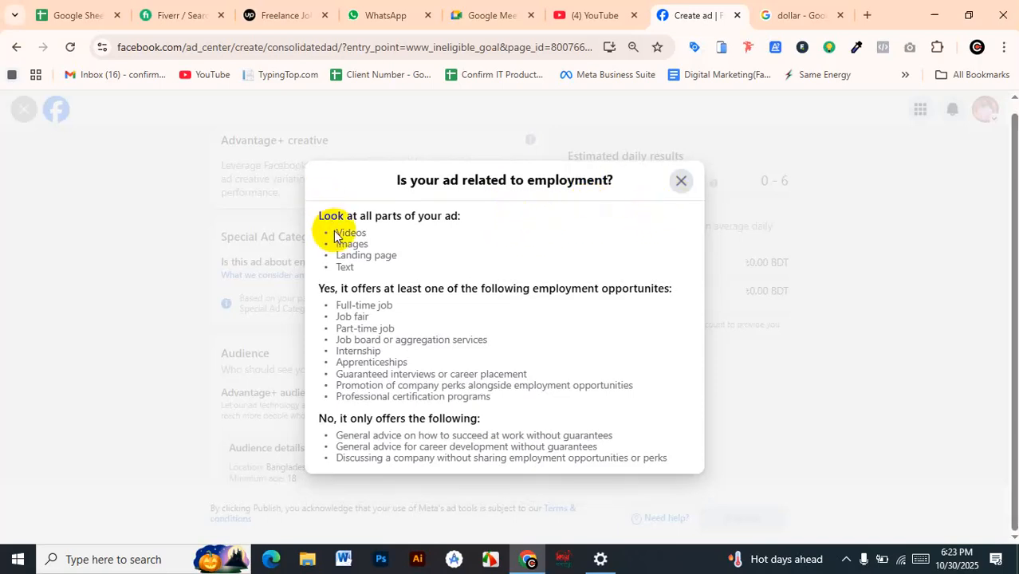
left_click(681, 181)
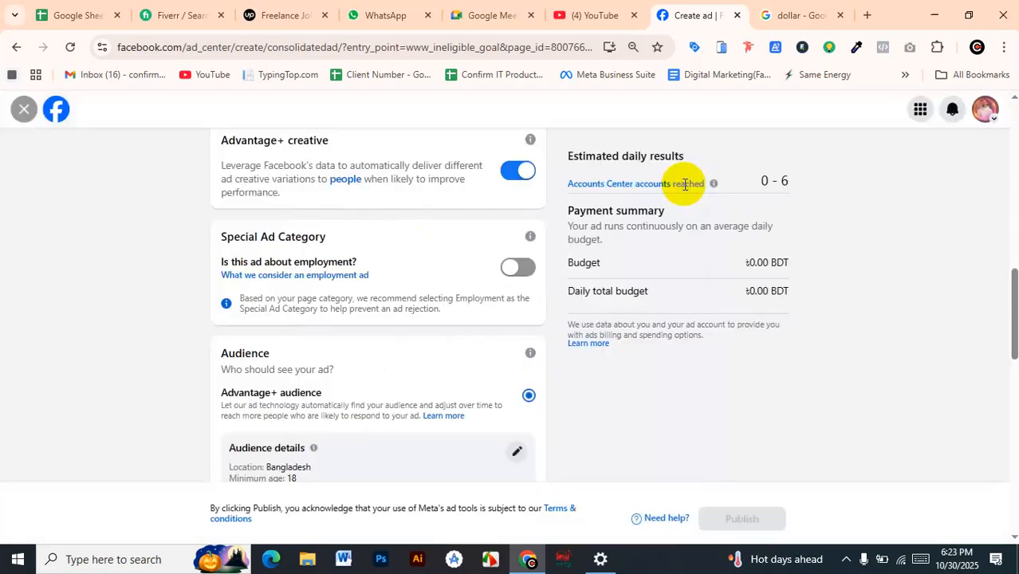
Edit the Advantage+ audience details to target men with an age range of 18 to 30
scroll(605, 368, "up", 5)
scroll(625, 371, "up", 5)
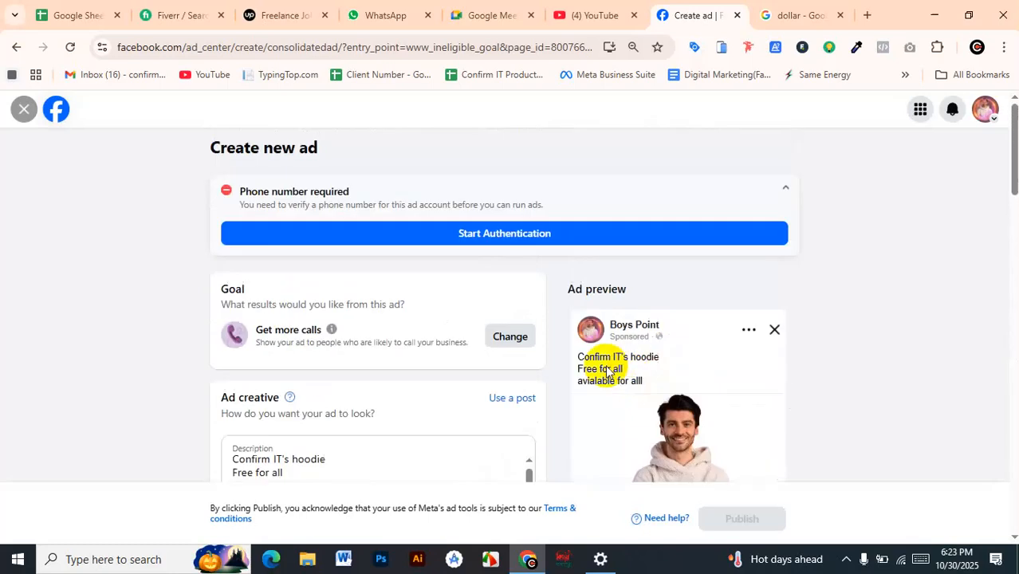
scroll(454, 326, "down", 10)
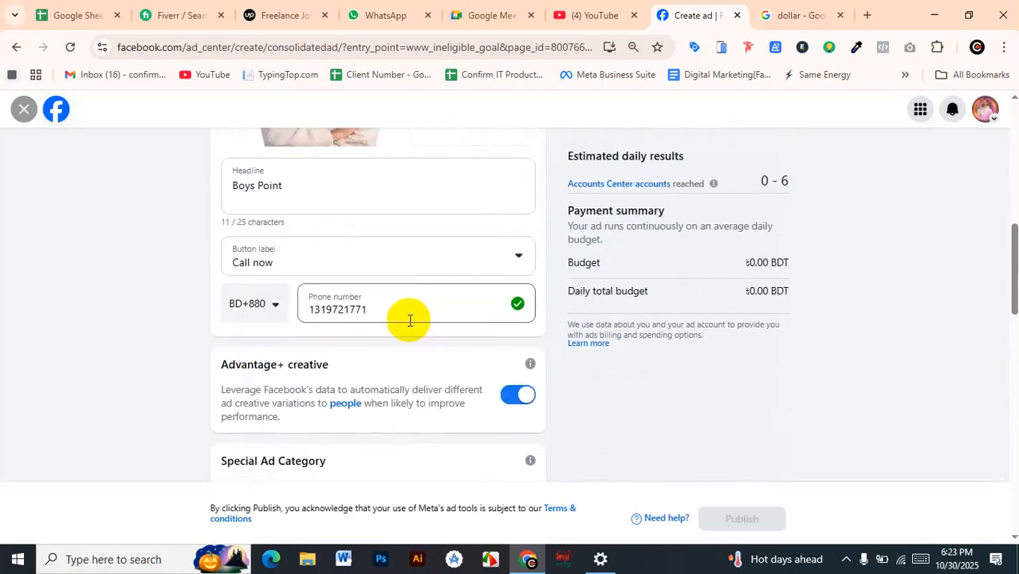
scroll(410, 320, "down", 4)
scroll(409, 329, "down", 2)
scroll(402, 319, "up", 2)
double_click(247, 278)
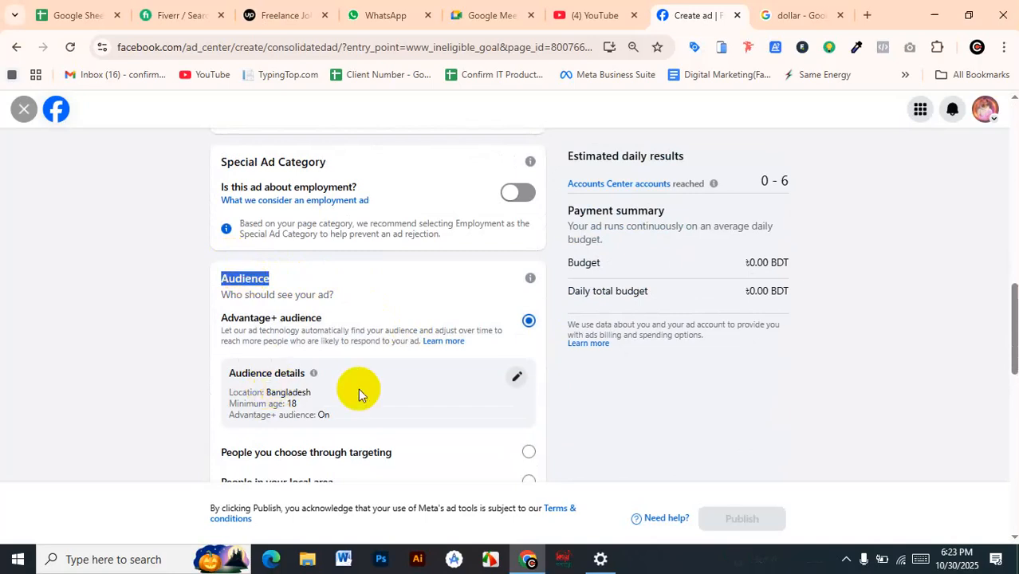
left_click(517, 376)
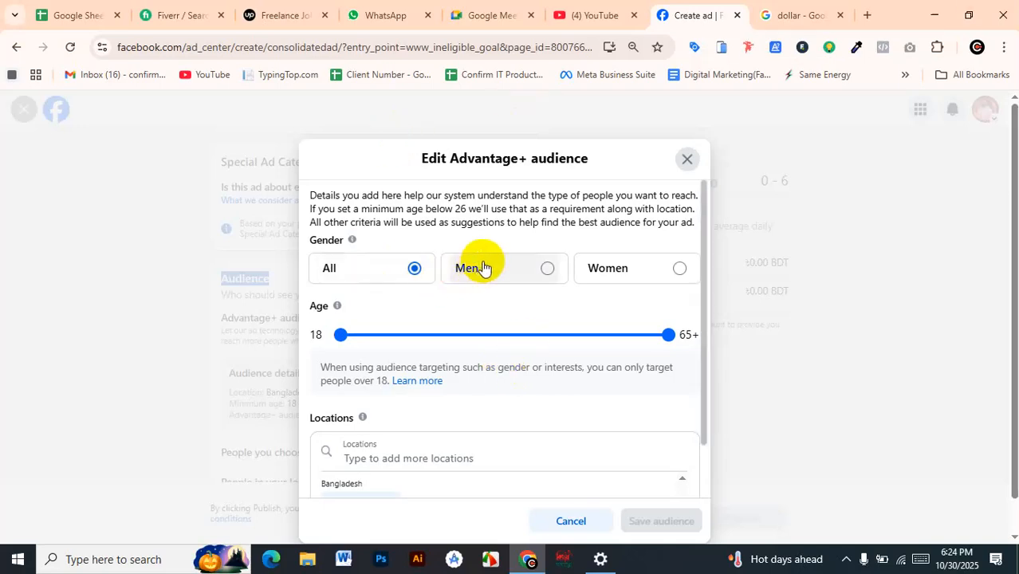
left_click(651, 283)
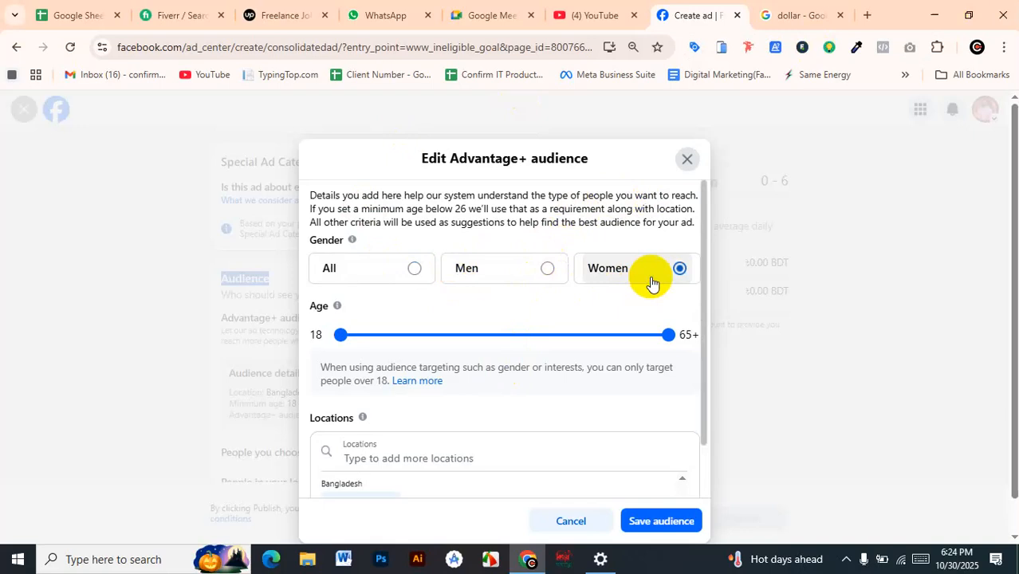
left_click(520, 267)
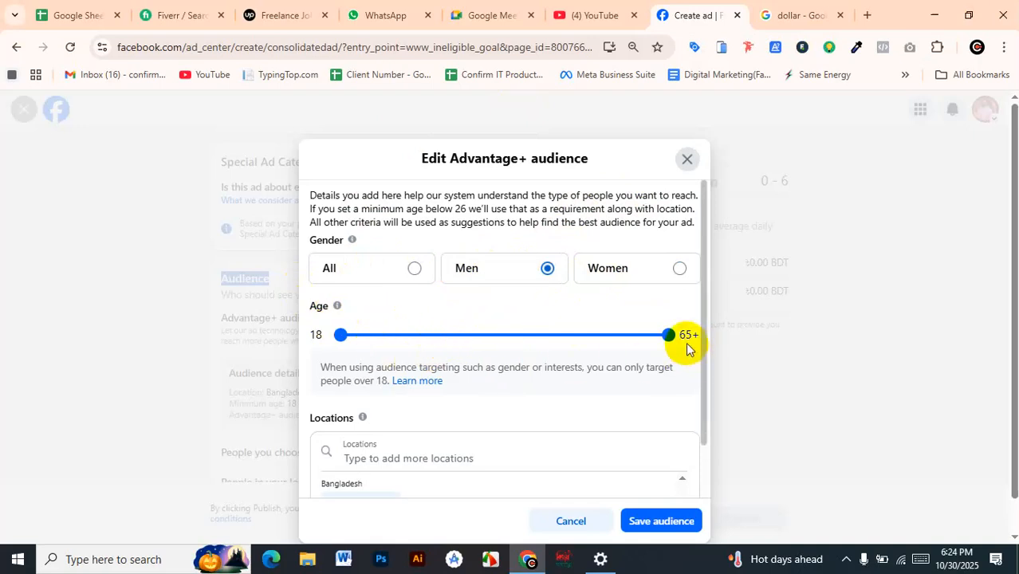
left_click_drag(666, 338, 422, 335)
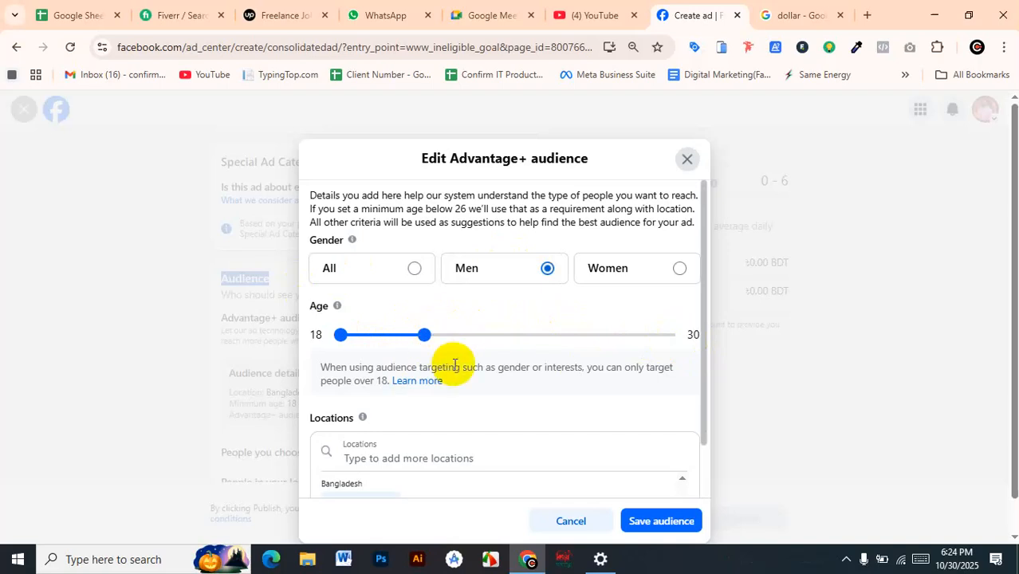
Replace the Bangladesh location in the audience with the city Dhaka, Dhaka Division, Bangladesh
scroll(451, 361, "down", 1)
left_click(416, 379)
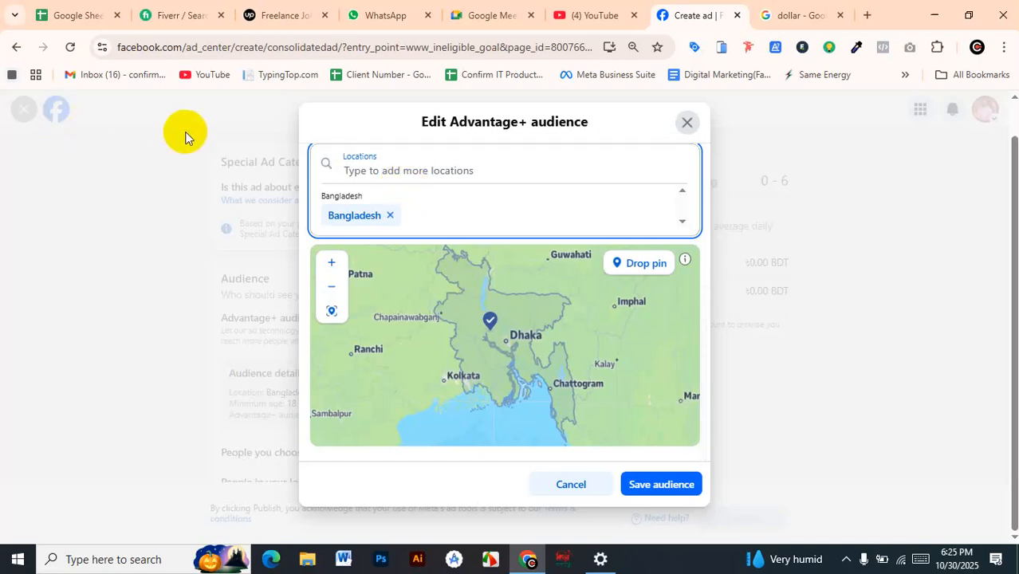
left_click(388, 218)
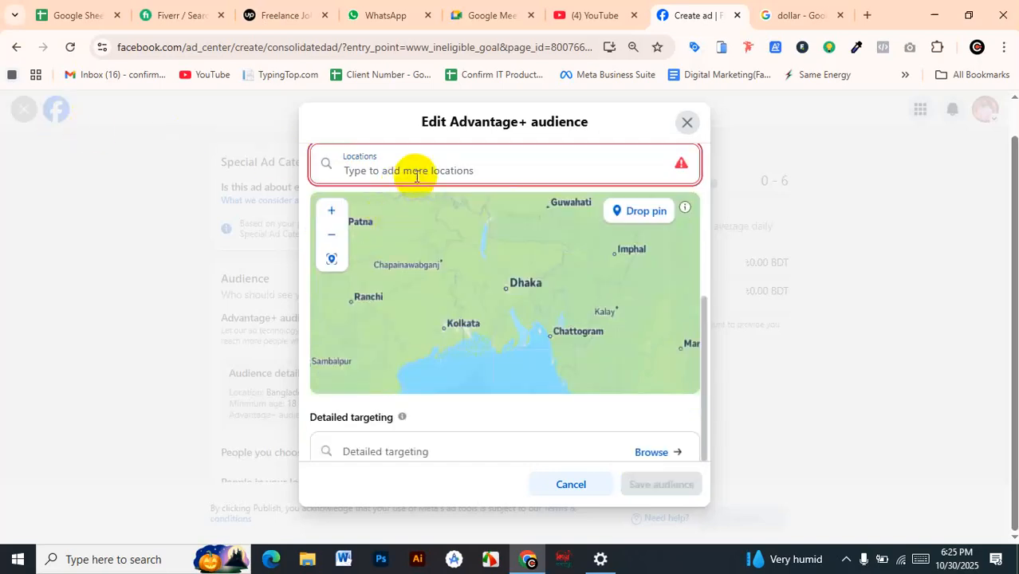
left_click(394, 167)
type("dhaka")
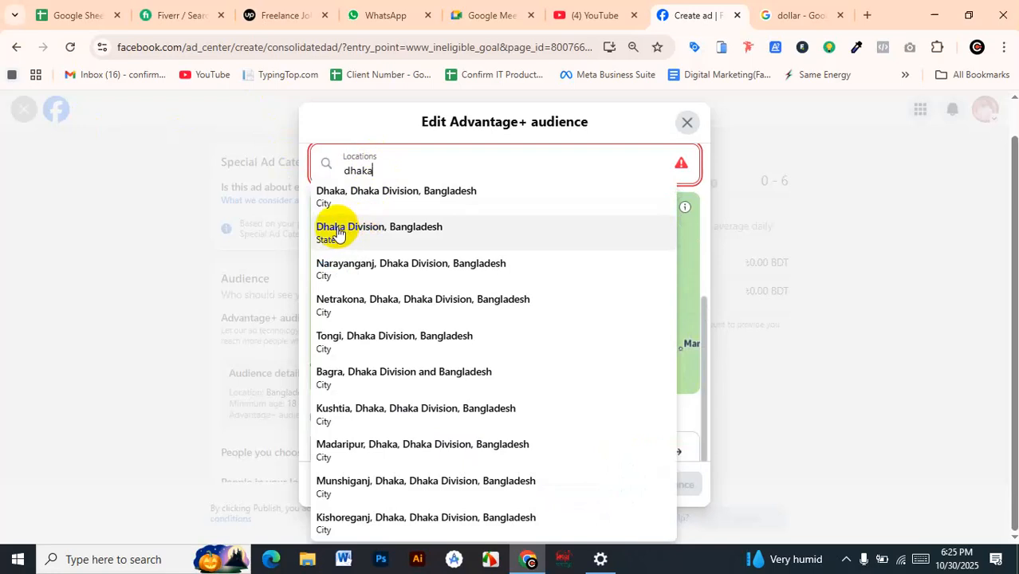
left_click(364, 193)
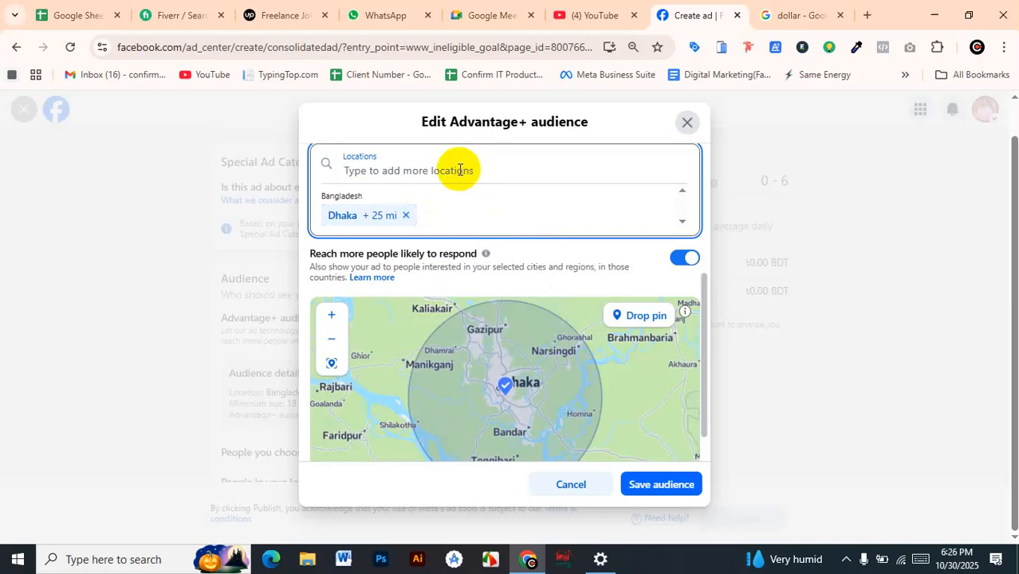
Try different targeting radii around Dhaka up to 50 mi and settle on 17 mi
scroll(626, 324, "down", 1)
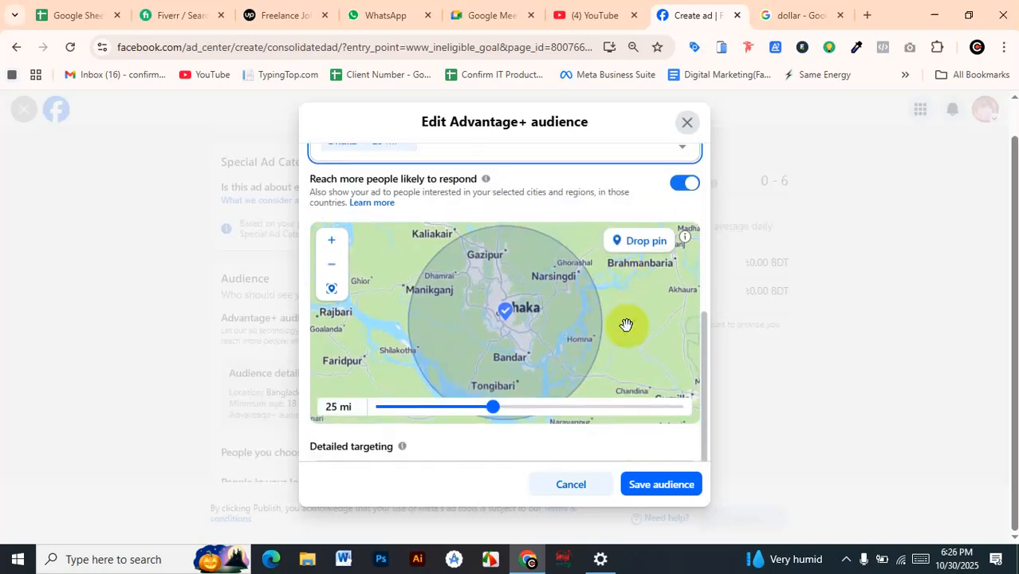
scroll(627, 327, "down", 3)
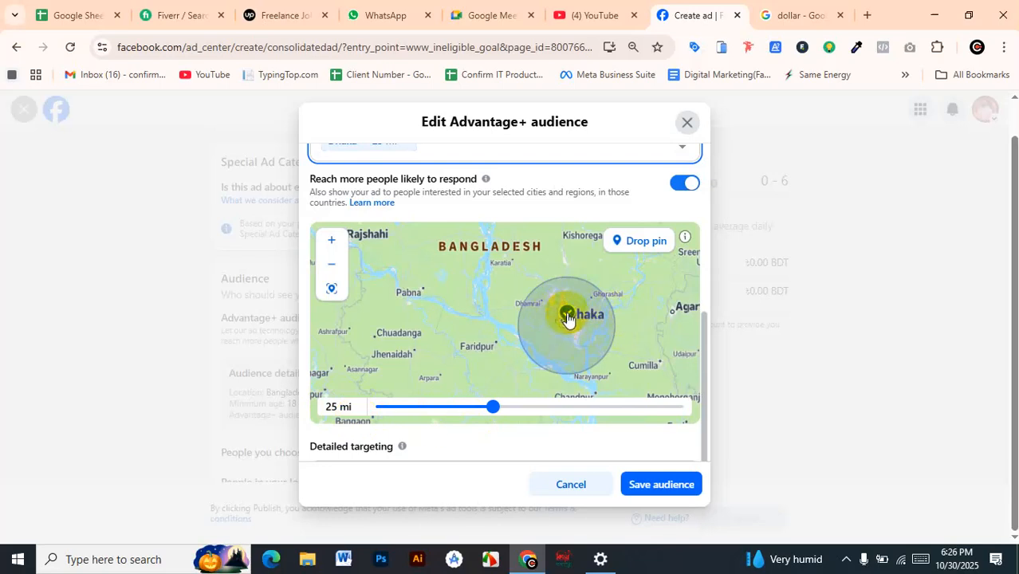
left_click_drag(491, 407, 432, 435)
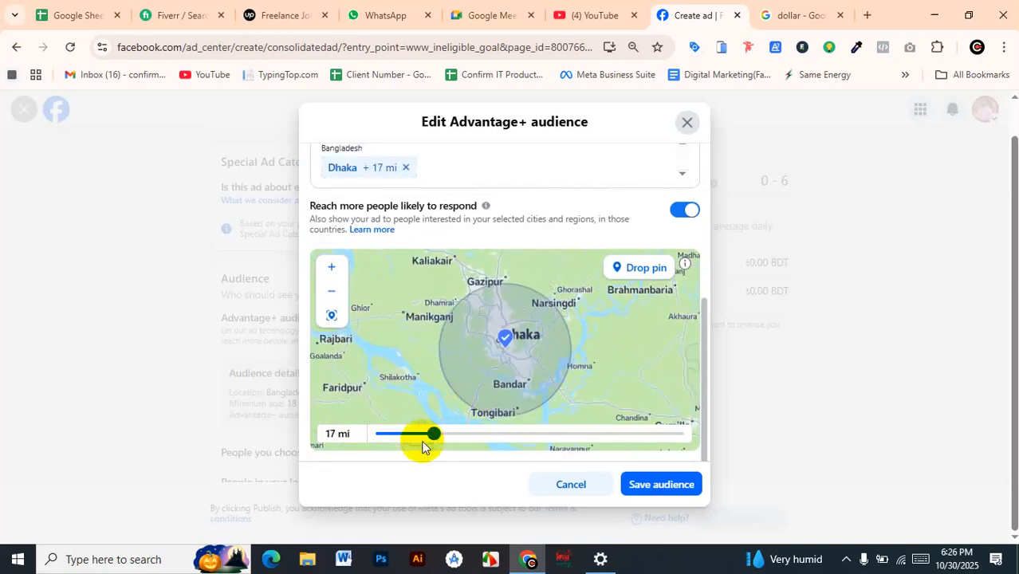
left_click_drag(432, 433, 711, 453)
left_click_drag(699, 446, 700, 443)
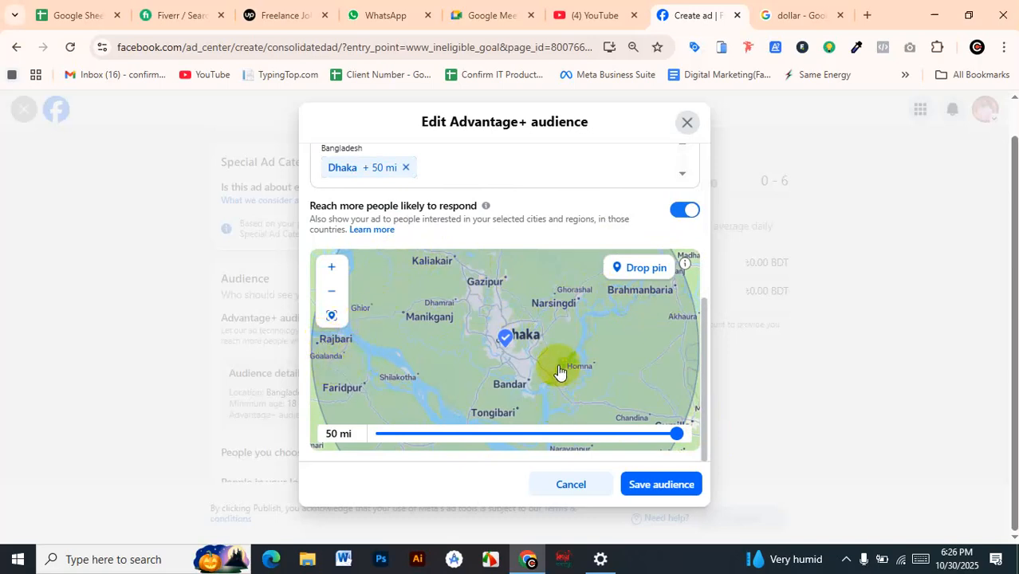
left_click(674, 433)
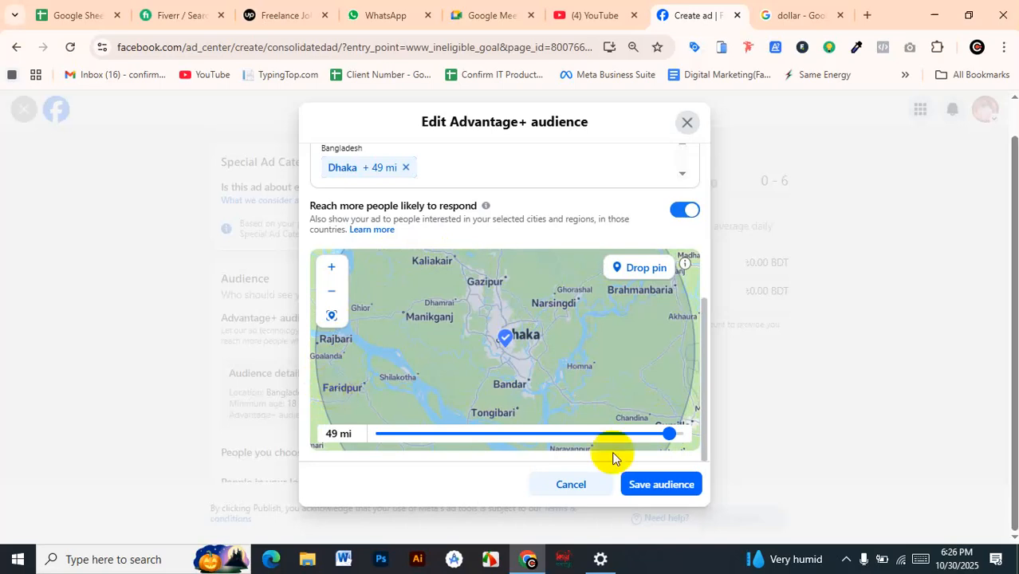
left_click_drag(671, 437, 429, 416)
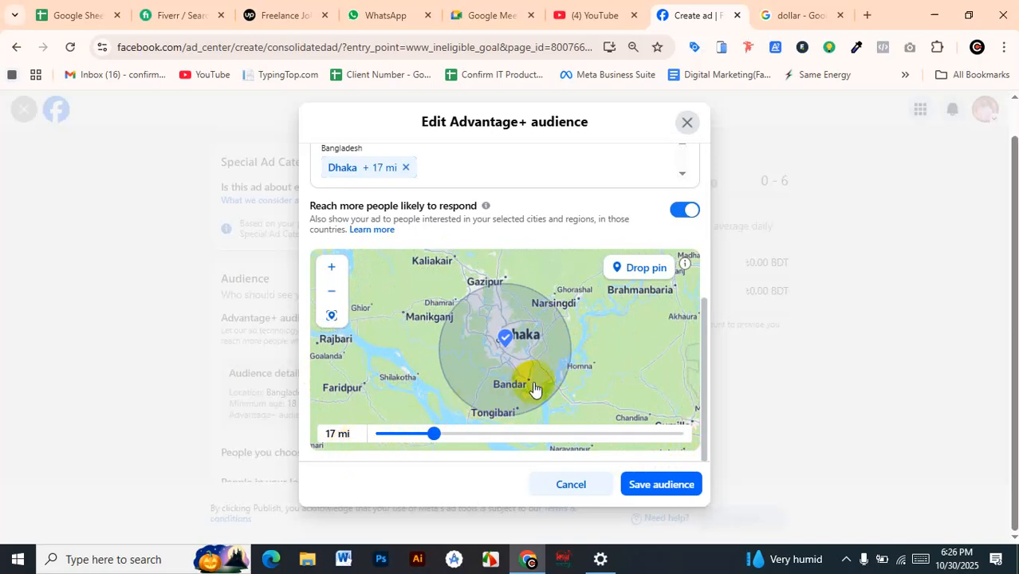
Add the interest Hoodie (apparel) to the audience's detailed targeting
scroll(534, 389, "down", 1)
scroll(634, 223, "down", 2)
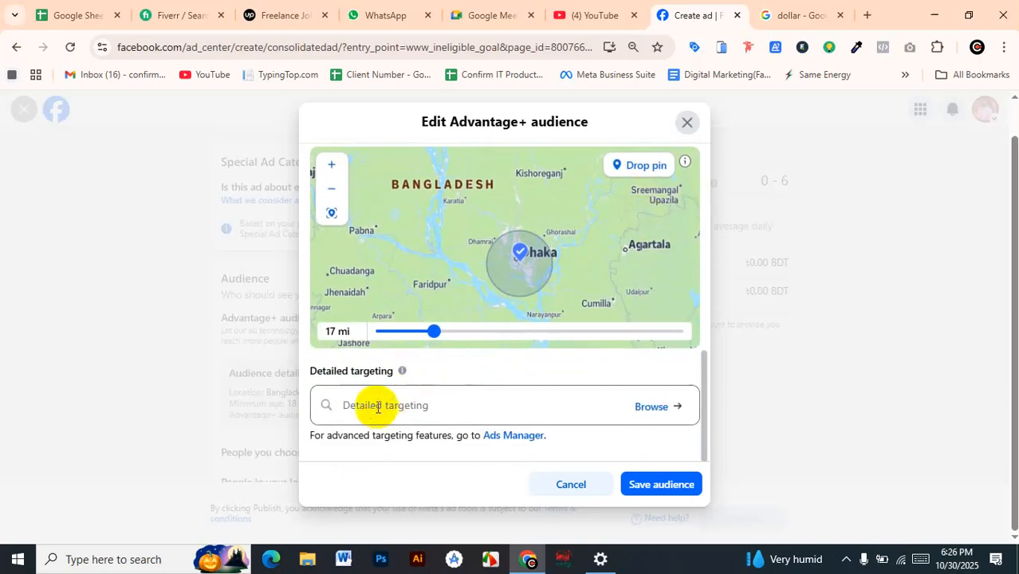
left_click(435, 406)
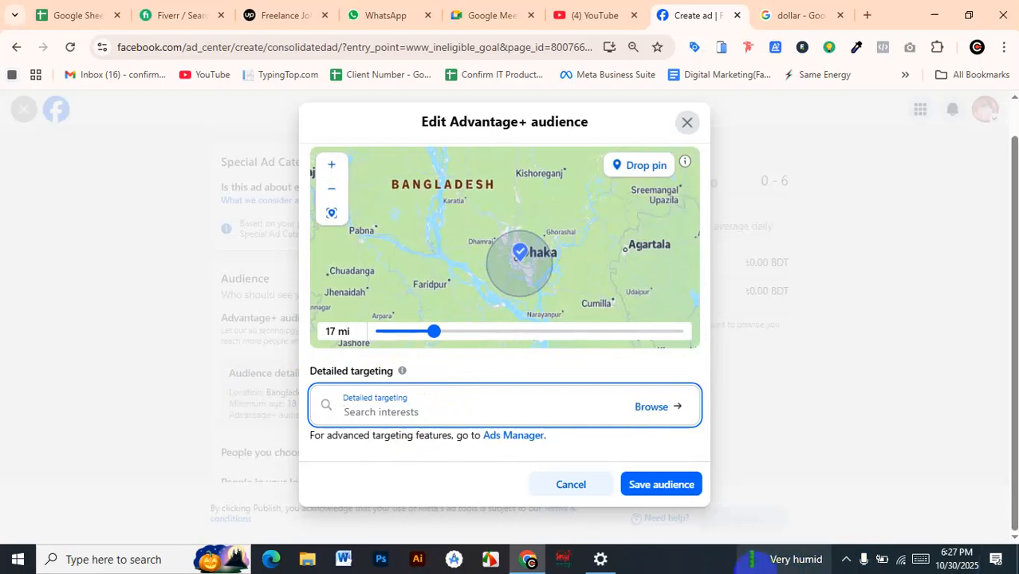
mouse_move(786, 560)
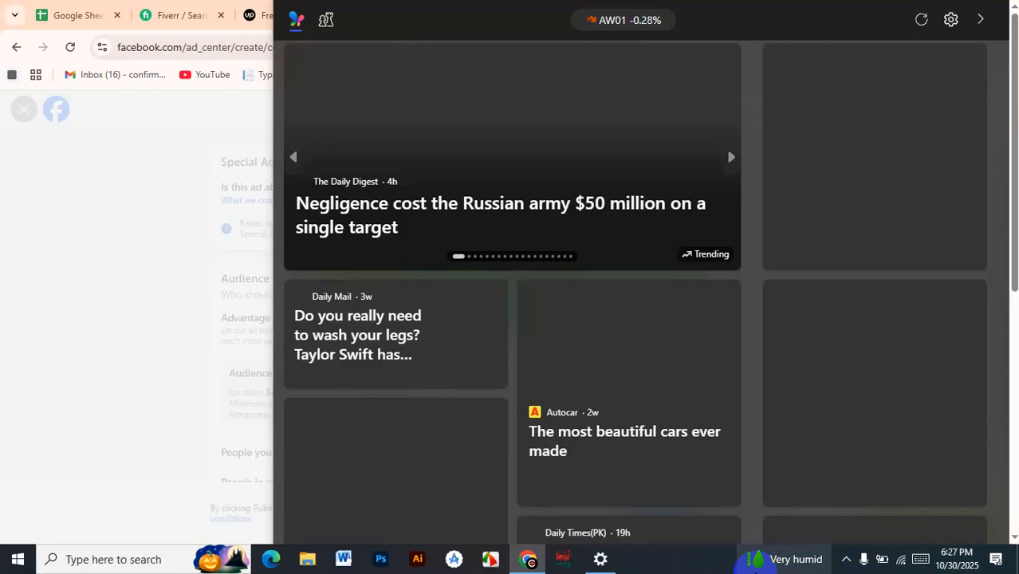
left_click(114, 239)
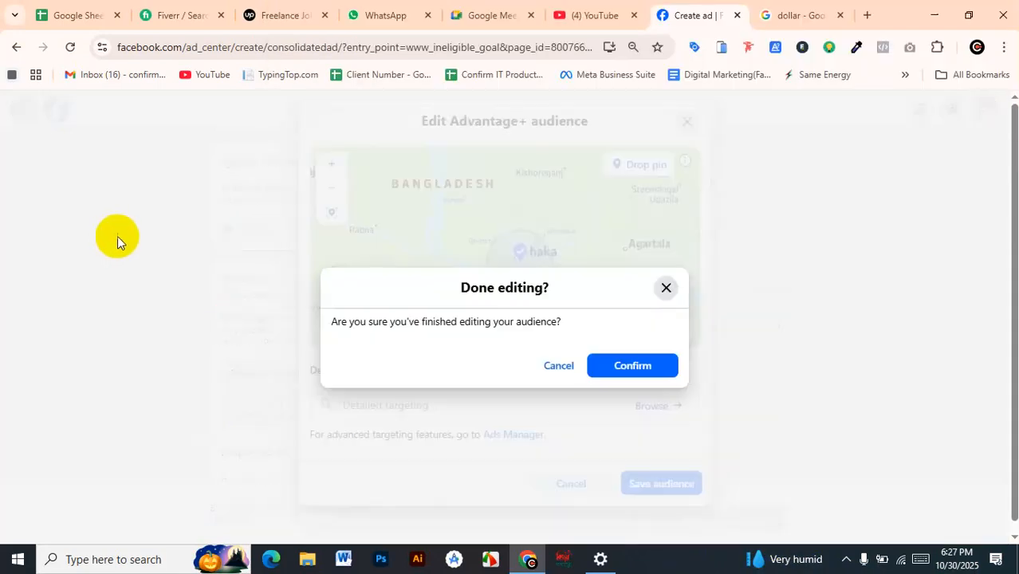
left_click(666, 287)
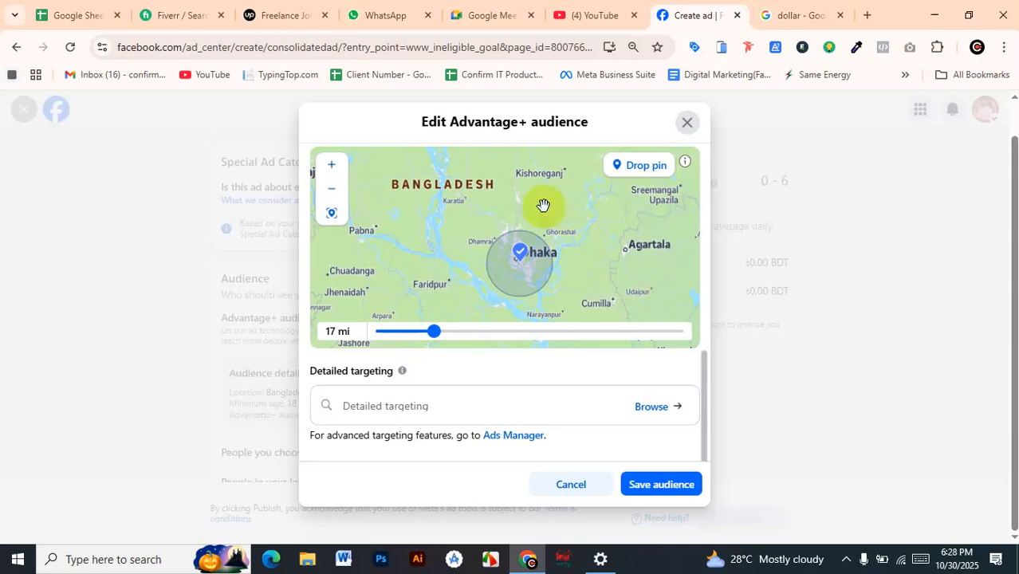
left_click(434, 407)
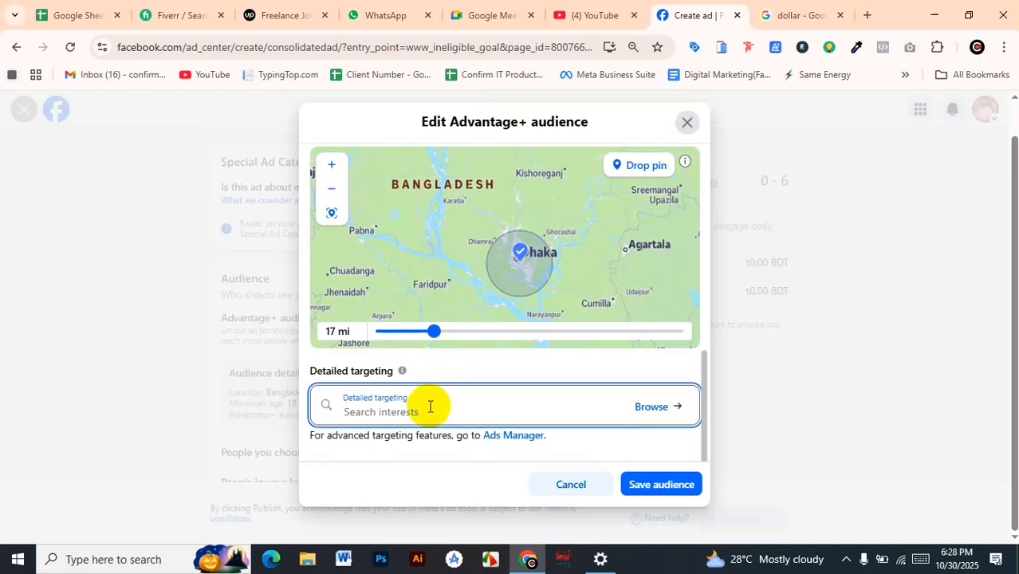
type("hoodie")
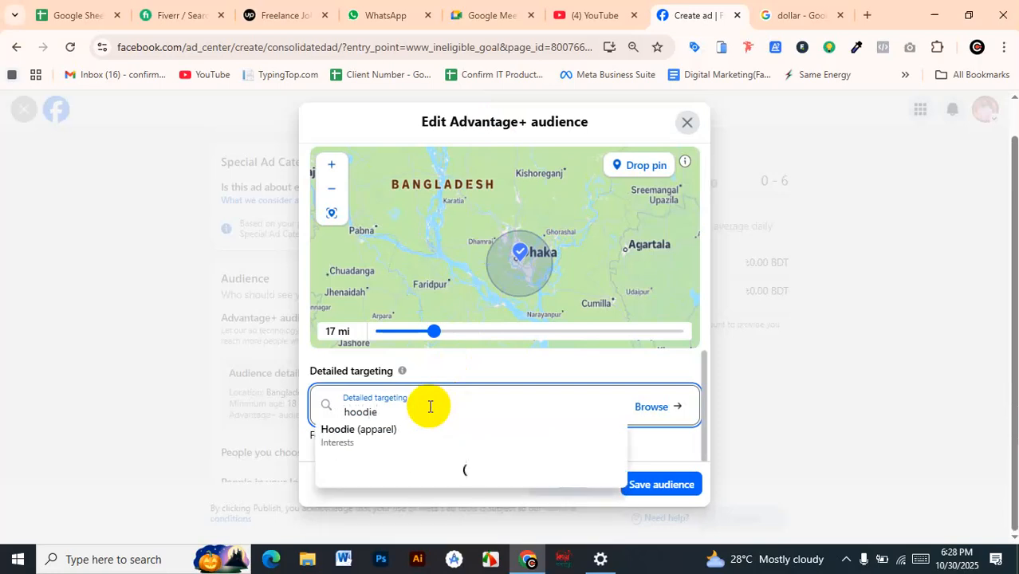
left_click(333, 435)
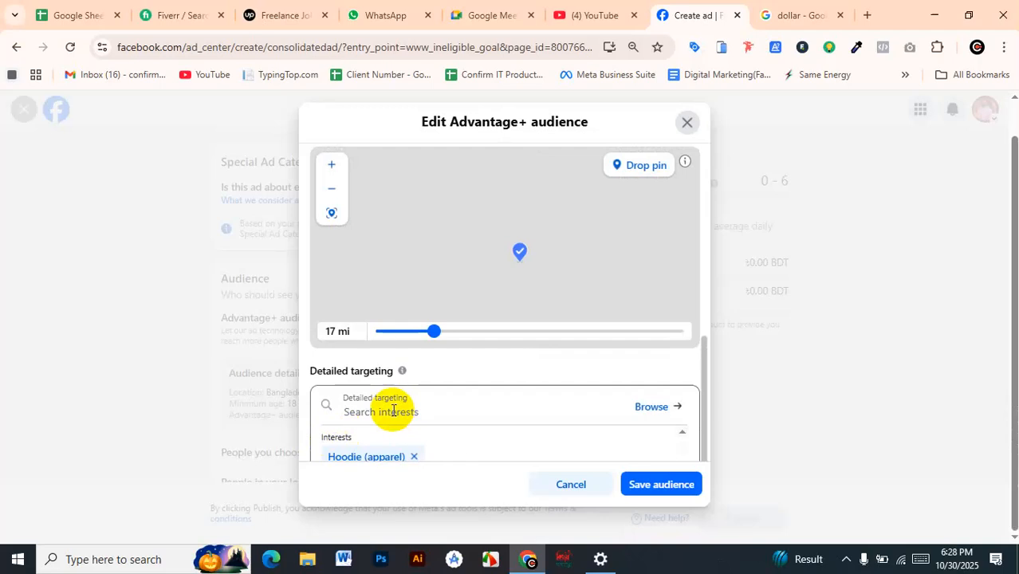
scroll(461, 405, "down", 1)
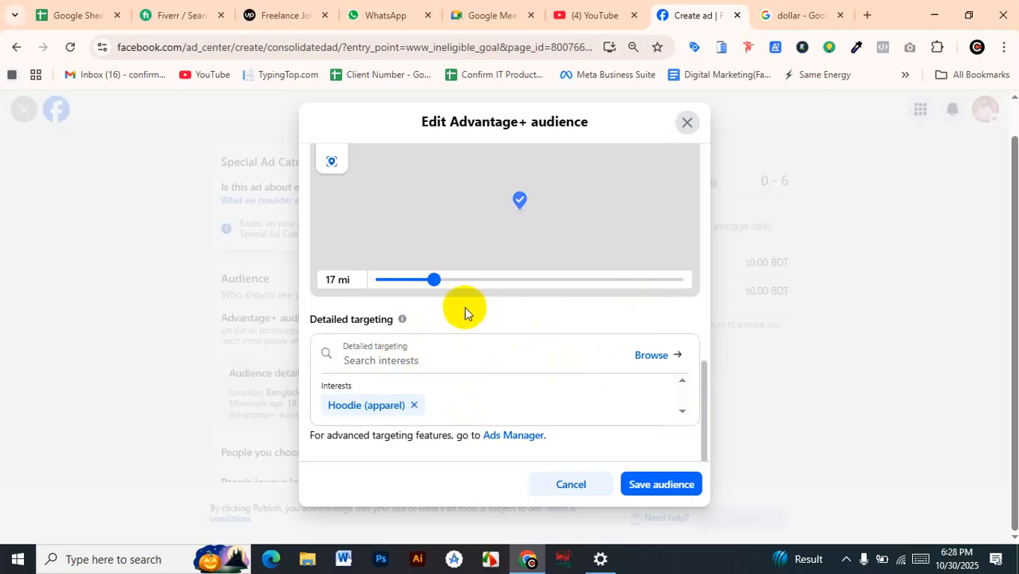
Review the audience's gender, age, location, radius and detailed targeting settings
scroll(466, 309, "up", 1)
scroll(622, 151, "up", 3)
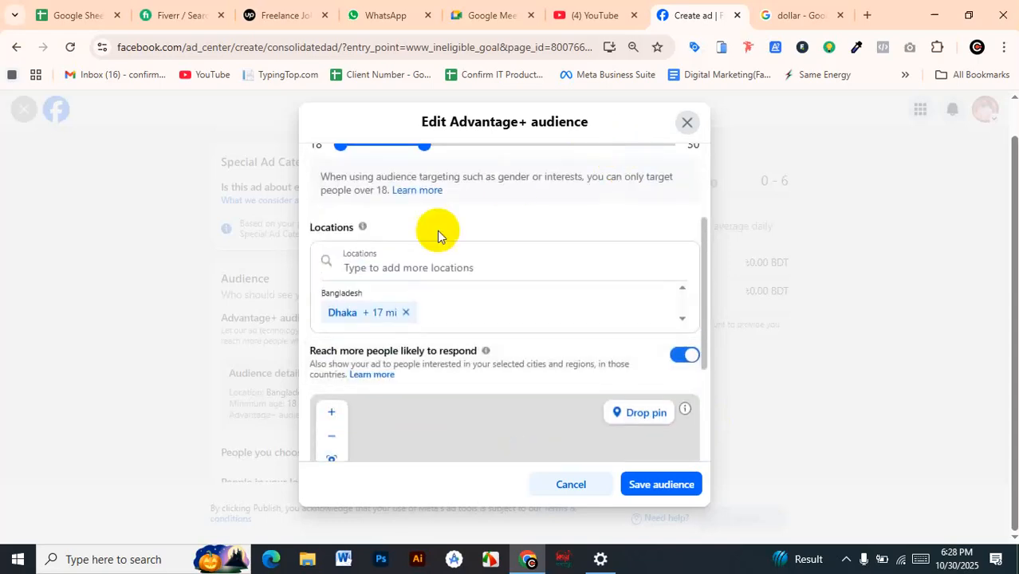
scroll(462, 267, "up", 2)
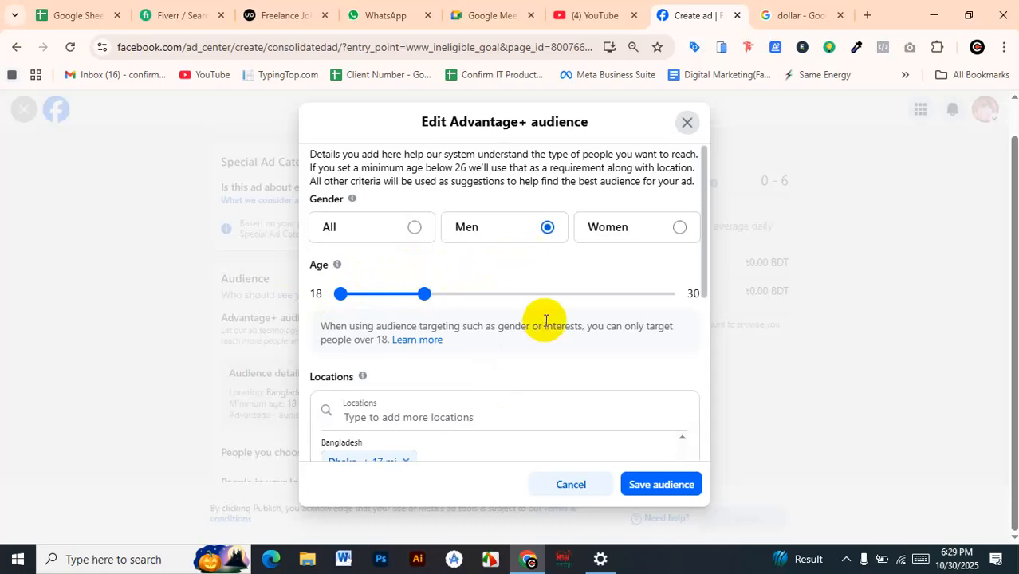
scroll(542, 319, "down", 2)
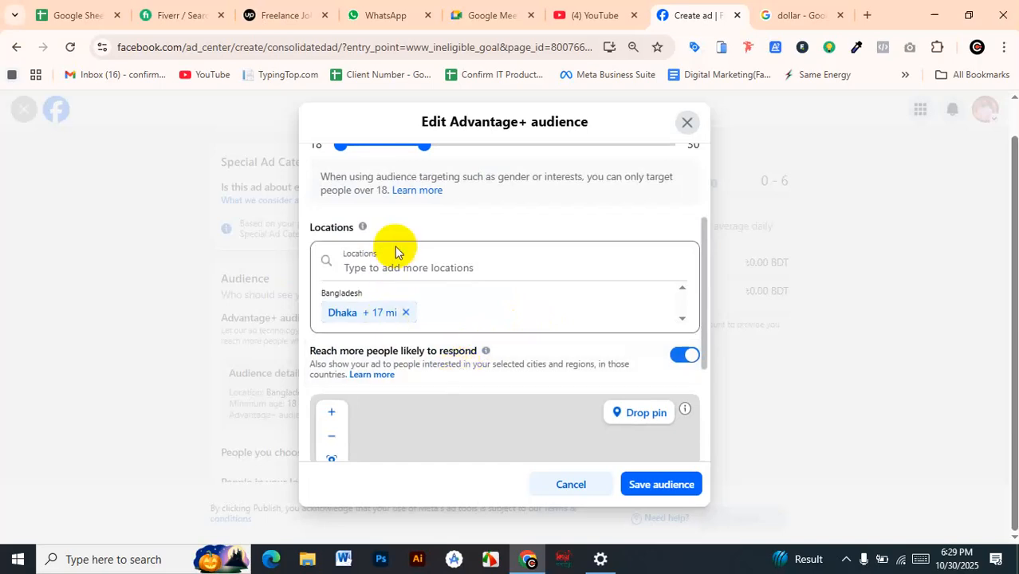
left_click(358, 269)
scroll(432, 198, "down", 1)
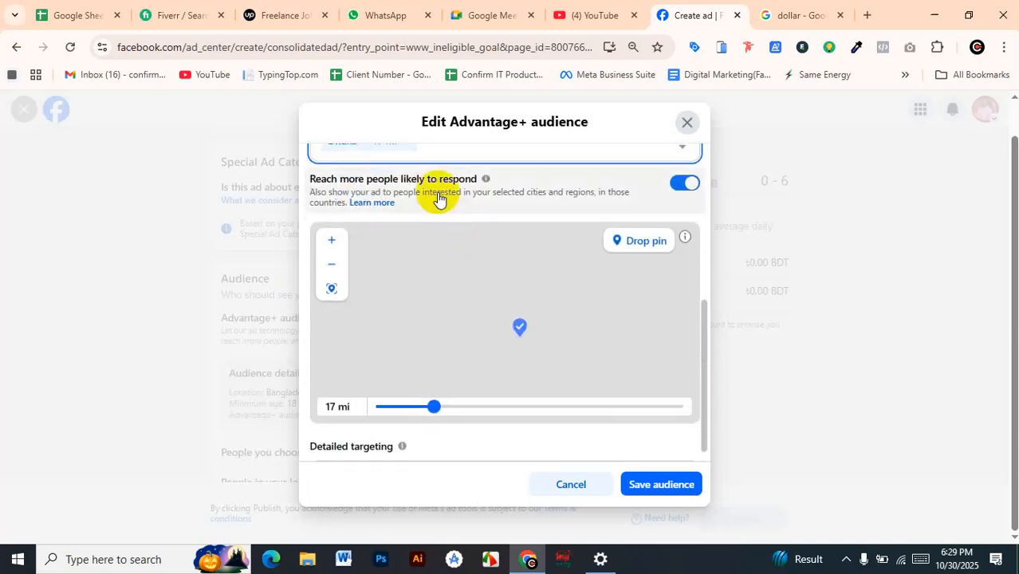
scroll(452, 257, "up", 3)
left_click(492, 323)
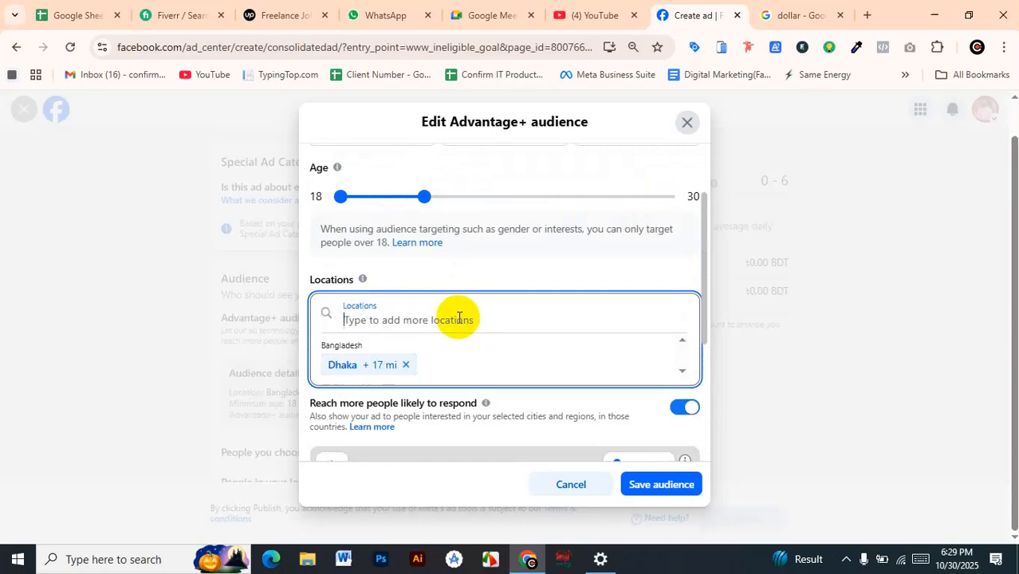
scroll(447, 344, "down", 3)
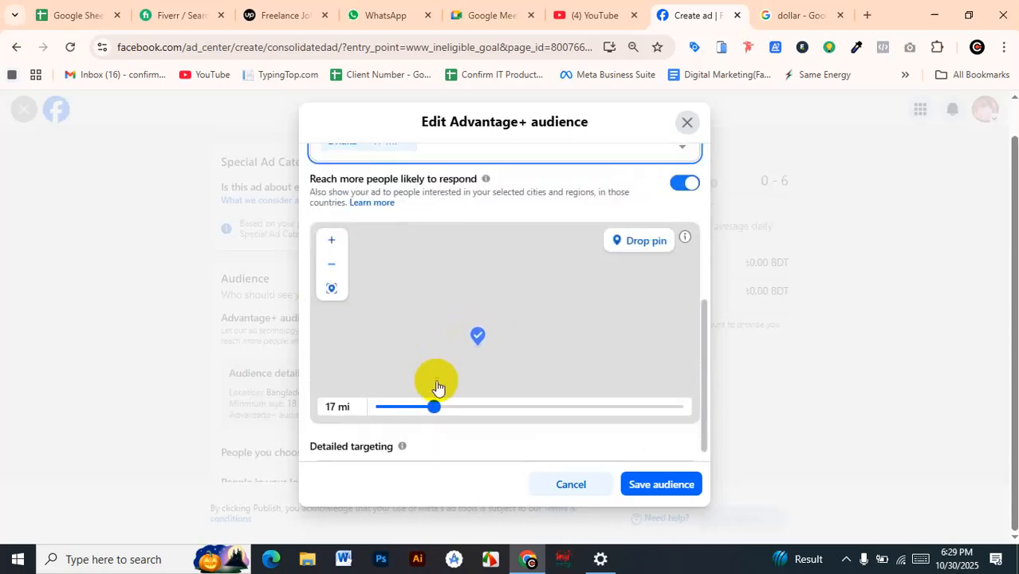
scroll(457, 445, "down", 3)
left_click(420, 360)
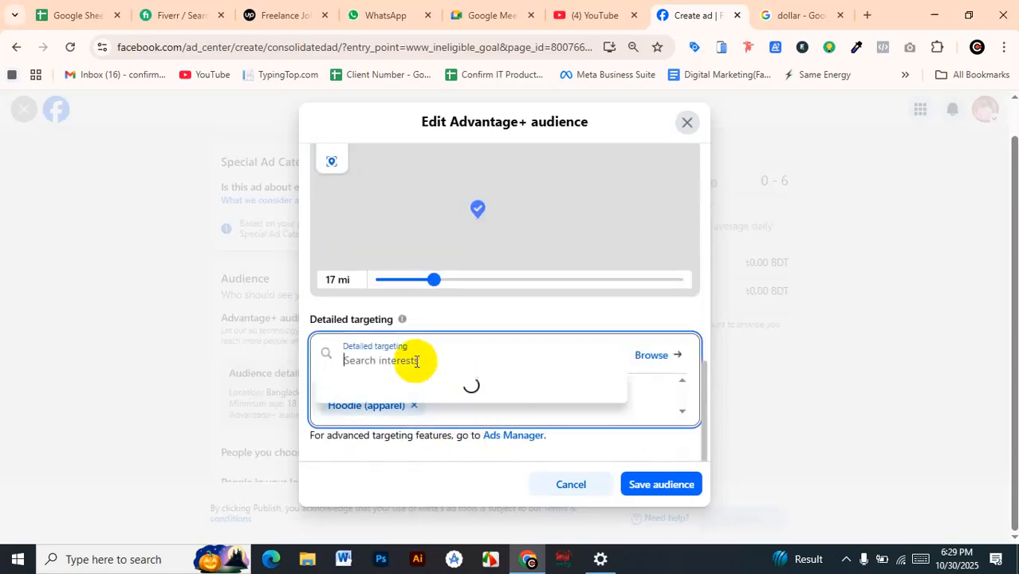
Browse the detailed targeting demographics and expand the All parents options under Parents
left_click(645, 357)
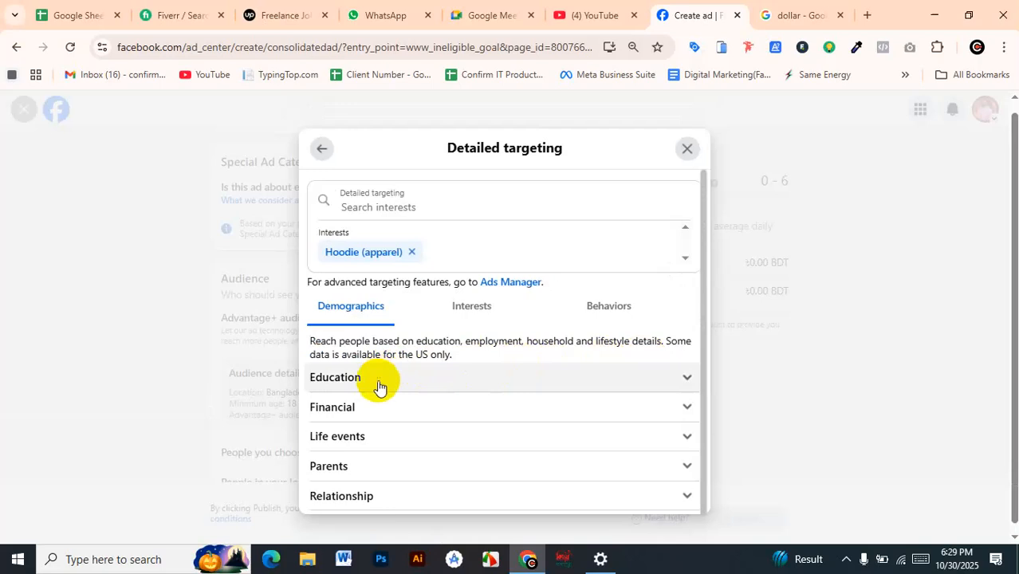
scroll(379, 385, "down", 1)
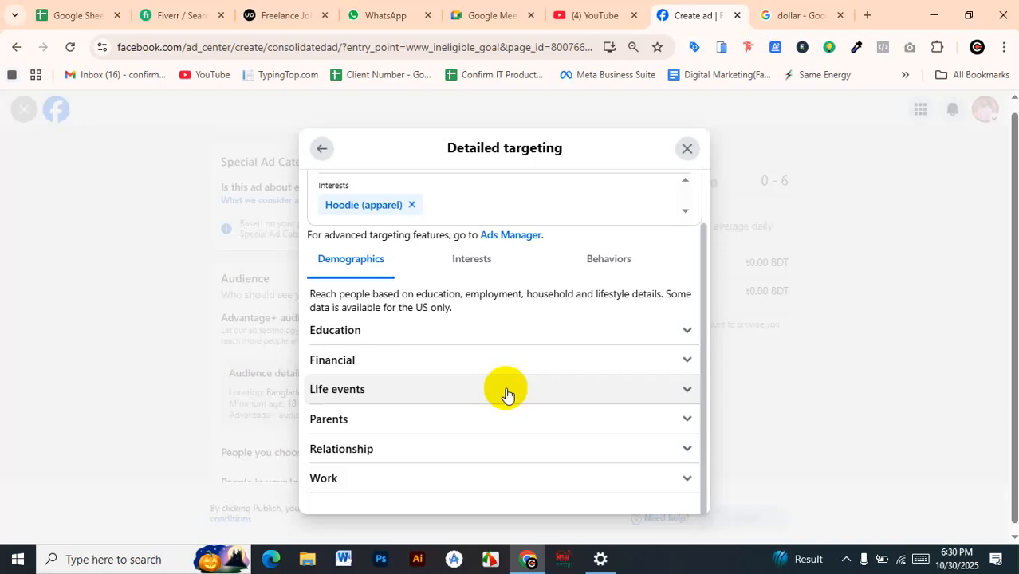
left_click(462, 422)
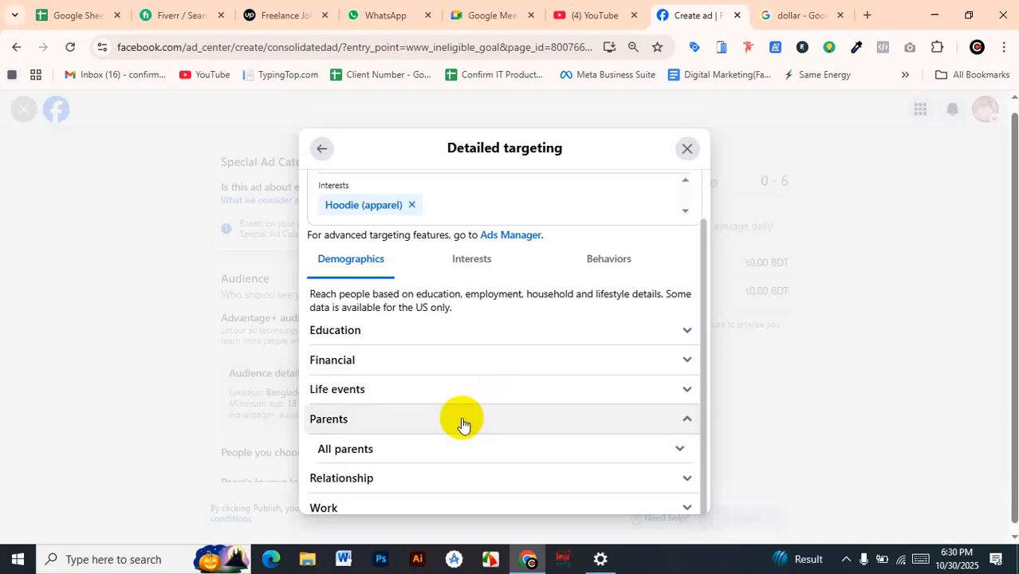
left_click(416, 448)
scroll(413, 451, "down", 2)
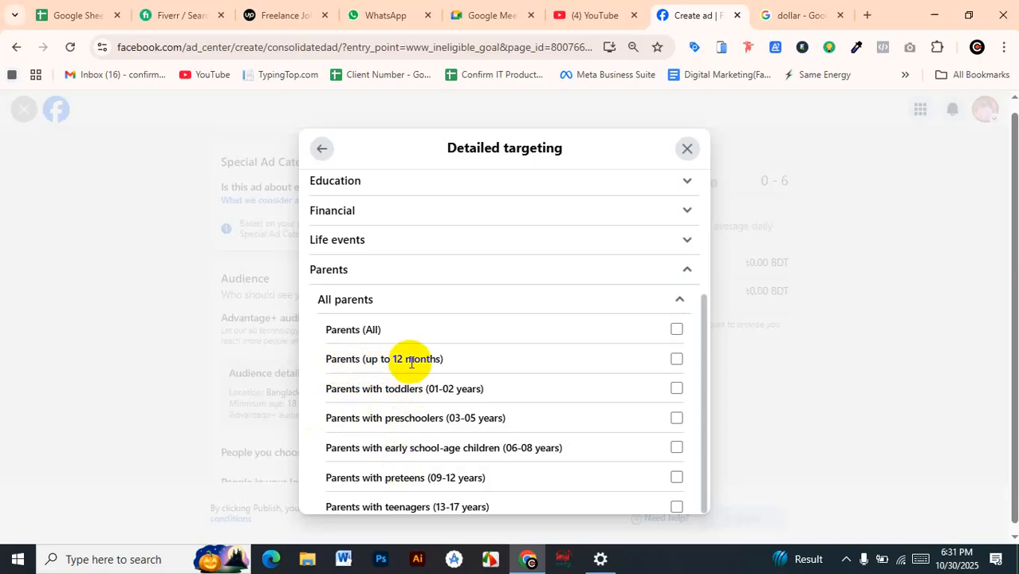
Try selecting Parents (up to 12 months) and Parents with preschoolers (03-05 years), clearing each one again
left_click(676, 359)
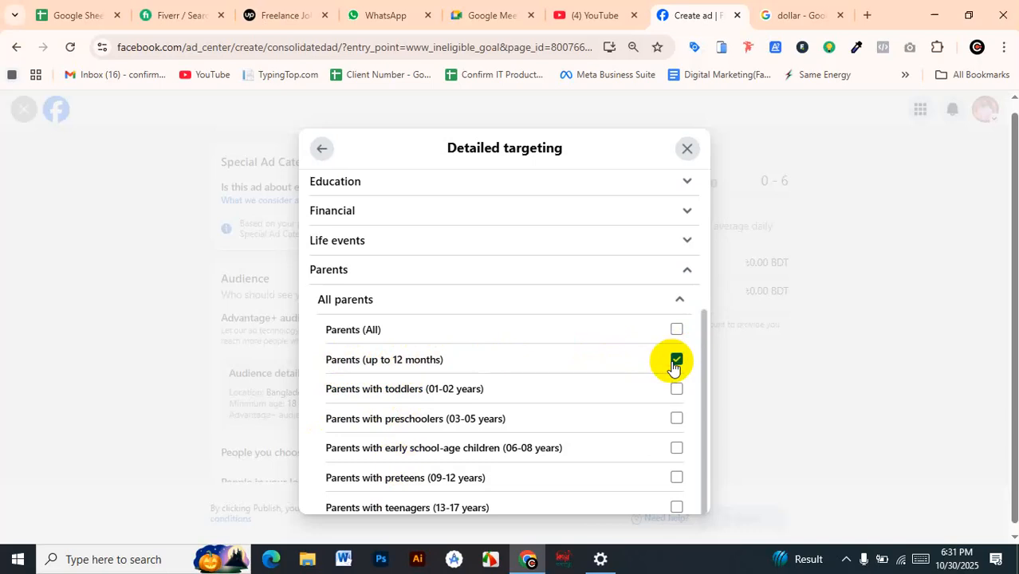
left_click(674, 366)
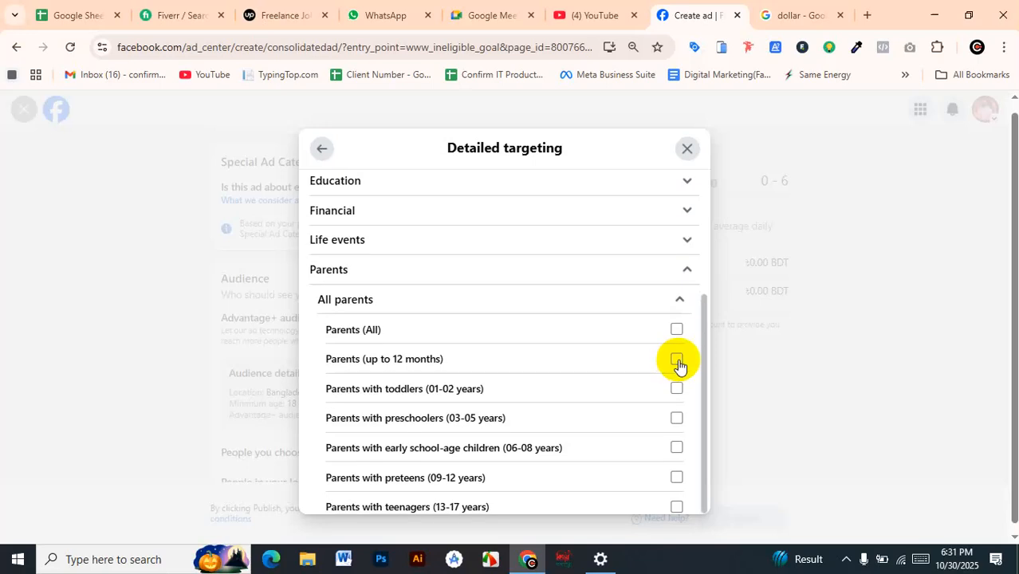
scroll(669, 368, "down", 2)
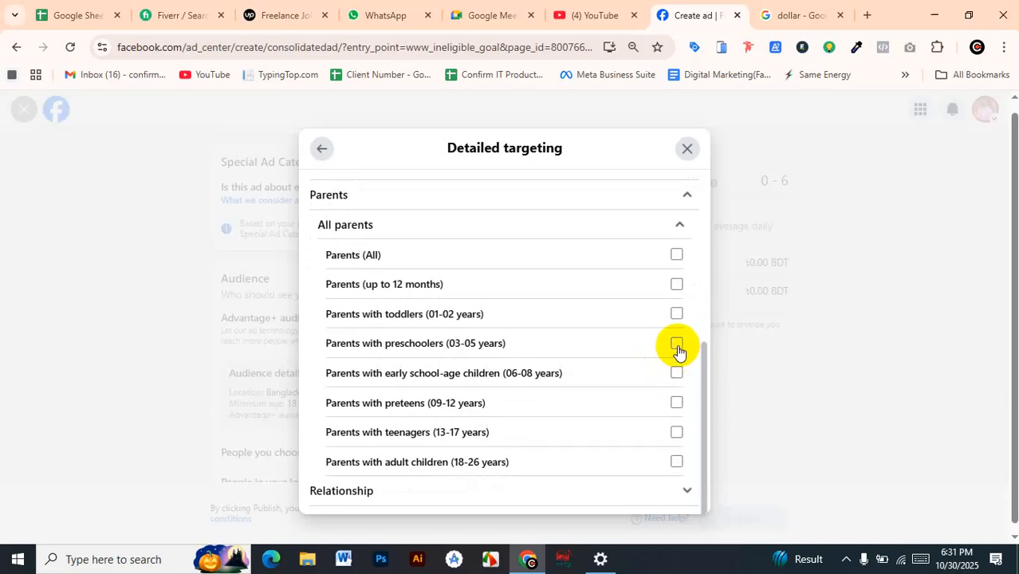
left_click(677, 347)
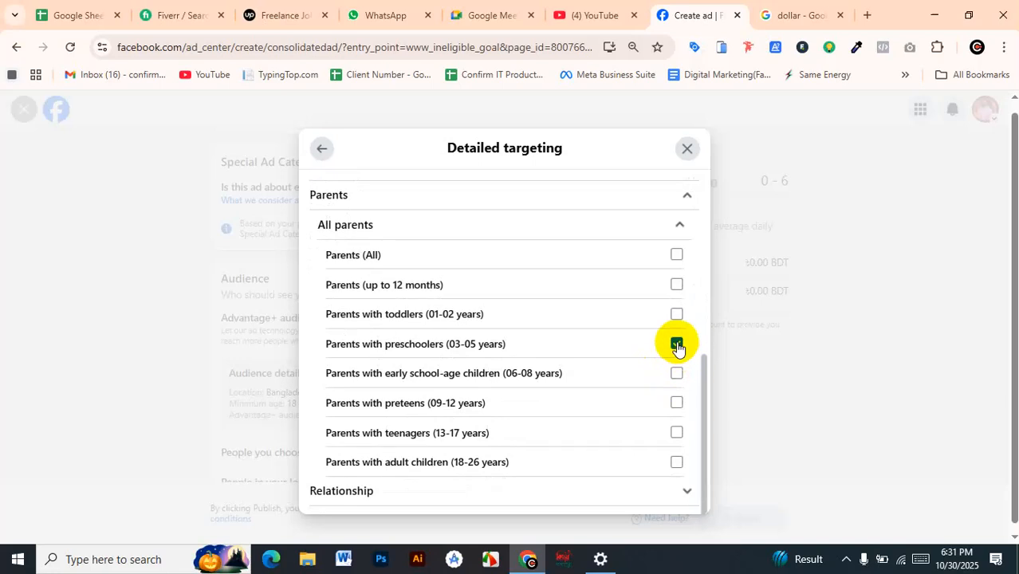
left_click(677, 344)
scroll(653, 346, "down", 1)
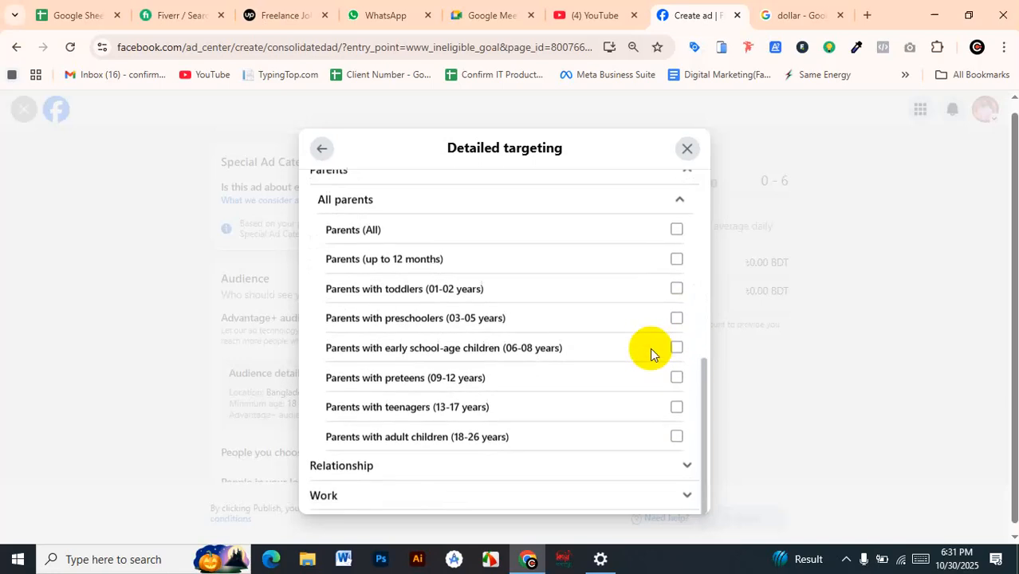
double_click(484, 346)
Examine the Relationship status options in the demographics, selecting Engaged briefly and clearing it again
left_click(439, 469)
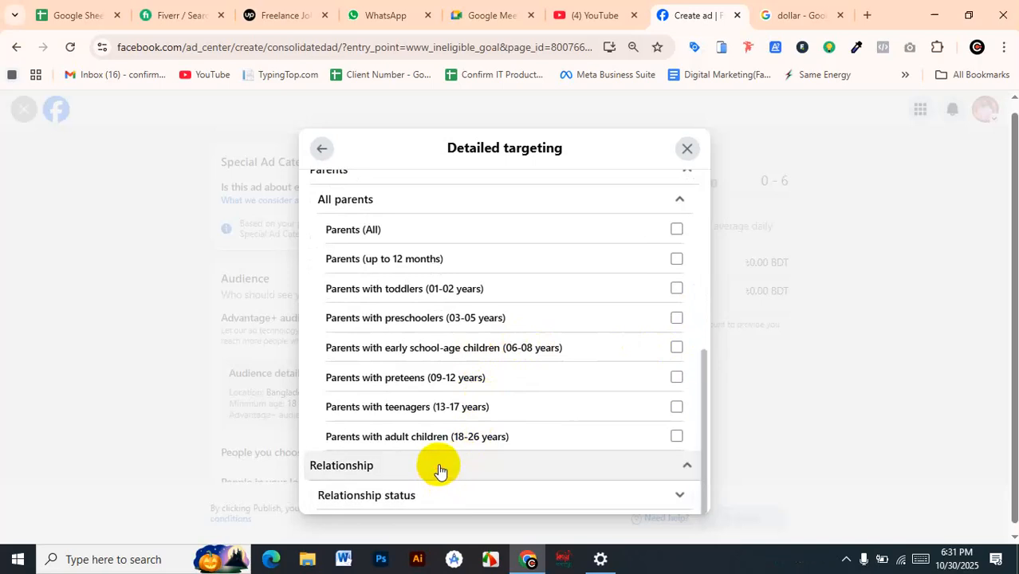
scroll(533, 417, "down", 1)
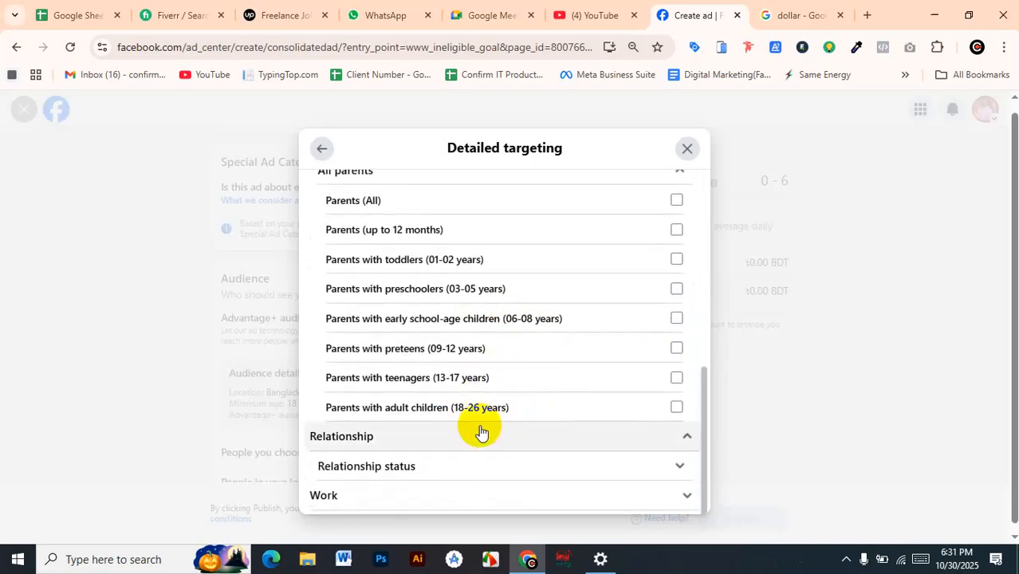
left_click(648, 460)
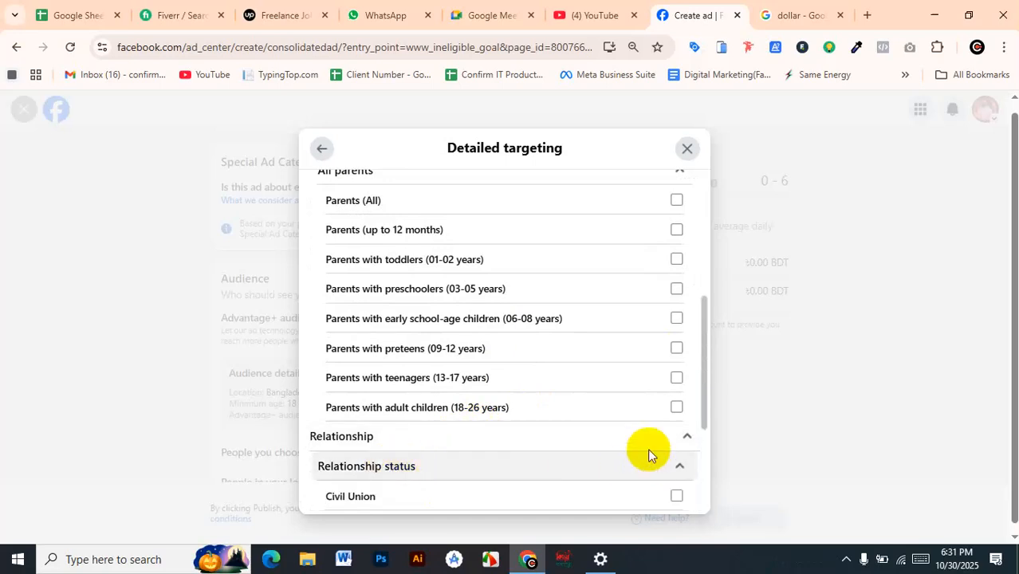
scroll(647, 447, "down", 2)
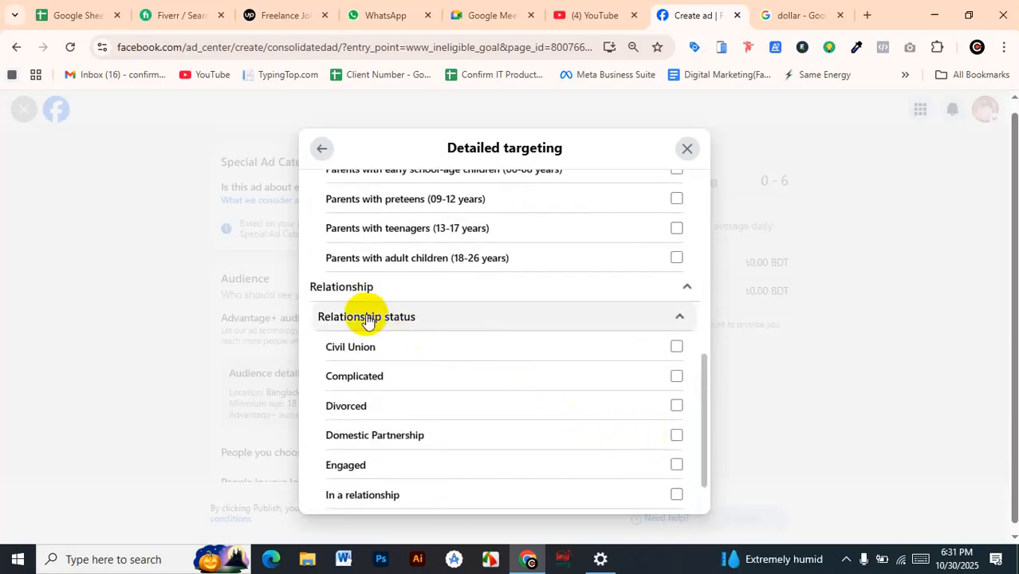
scroll(528, 343, "down", 1)
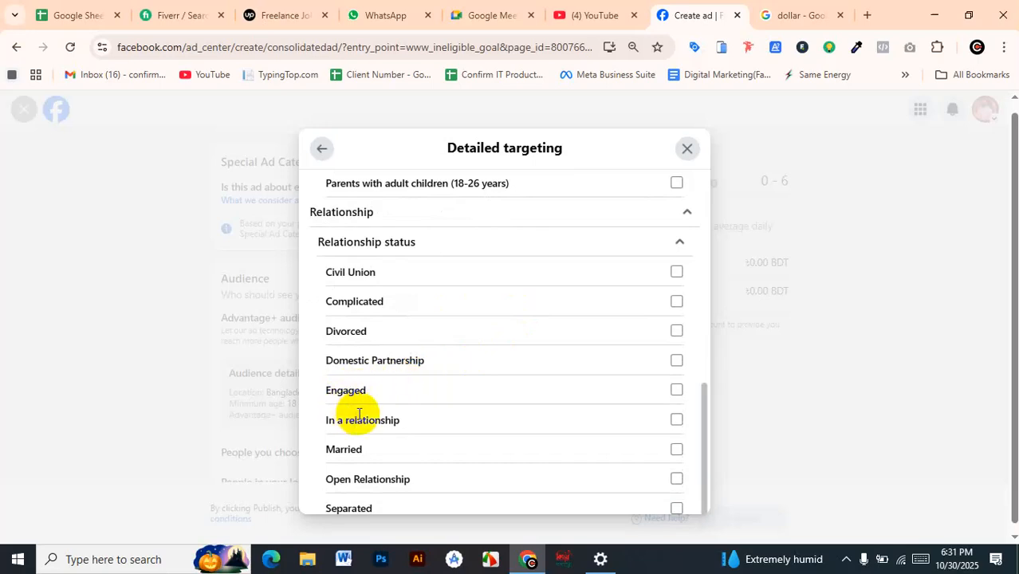
left_click(677, 395)
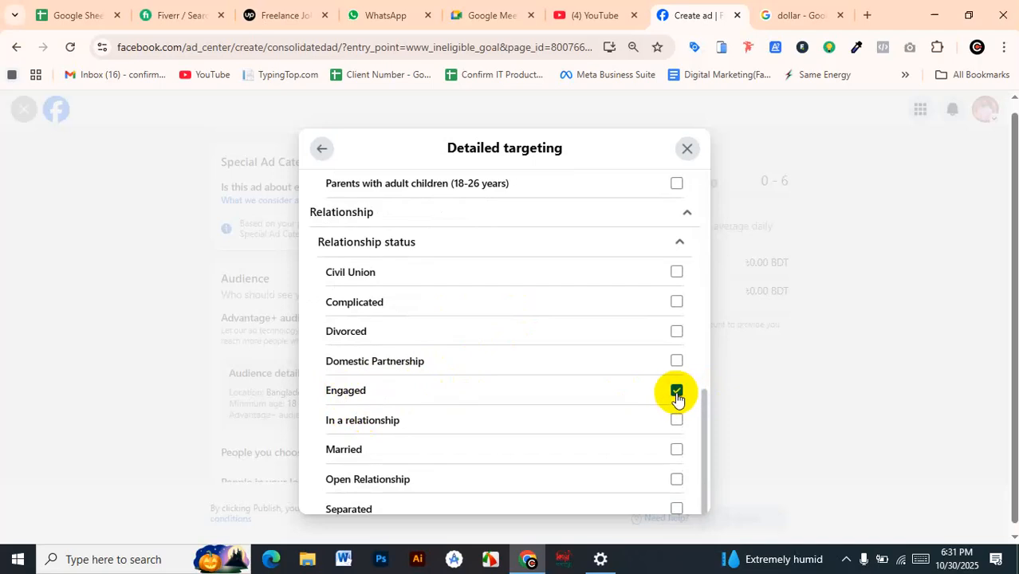
left_click(677, 393)
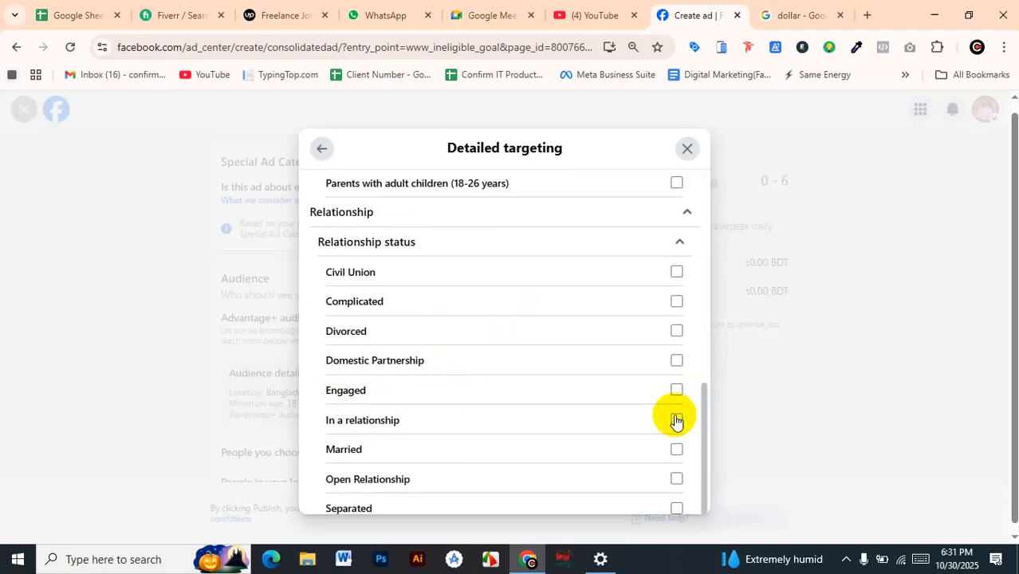
scroll(676, 421, "down", 1)
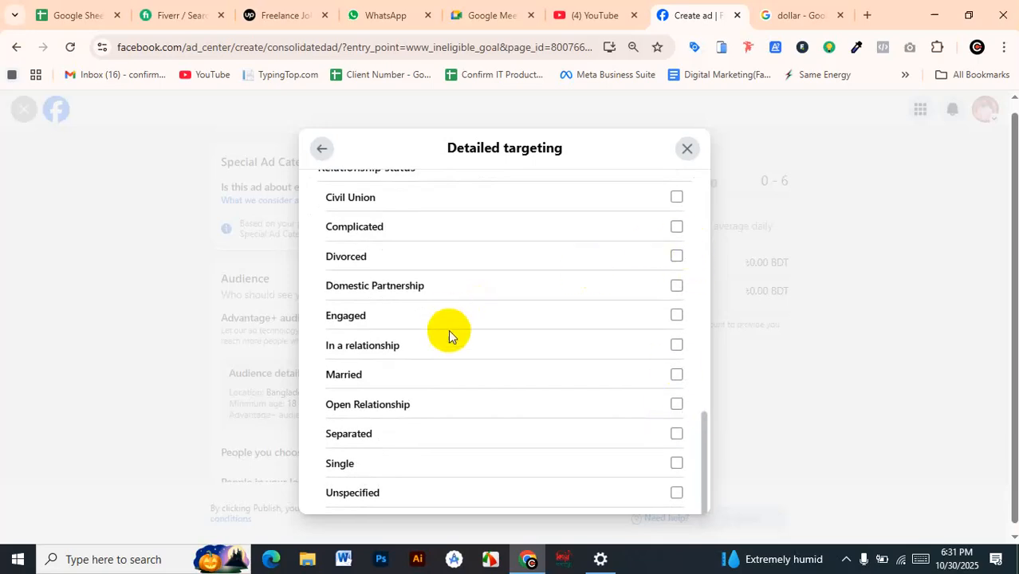
scroll(447, 373, "down", 1)
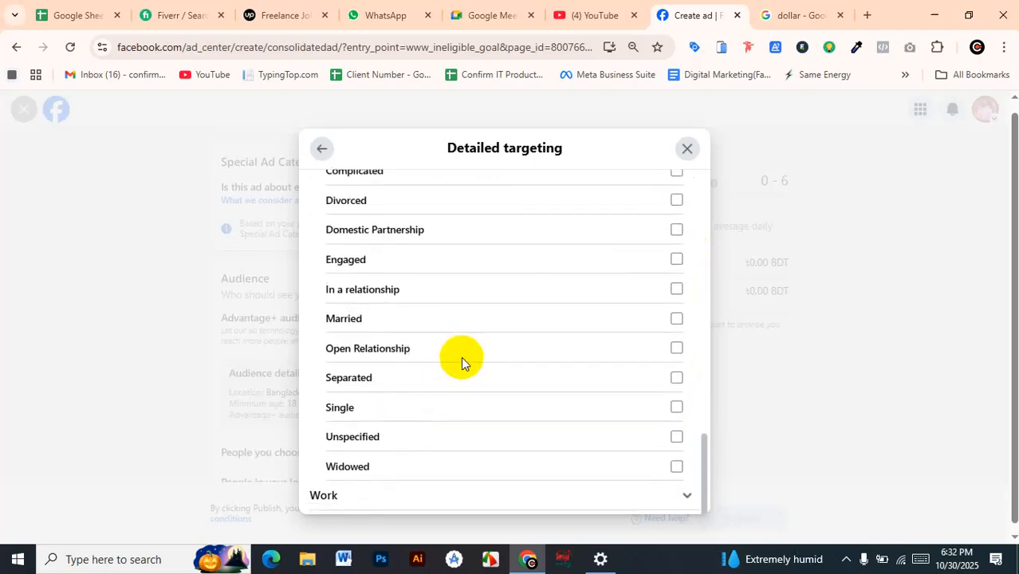
scroll(505, 296, "up", 3)
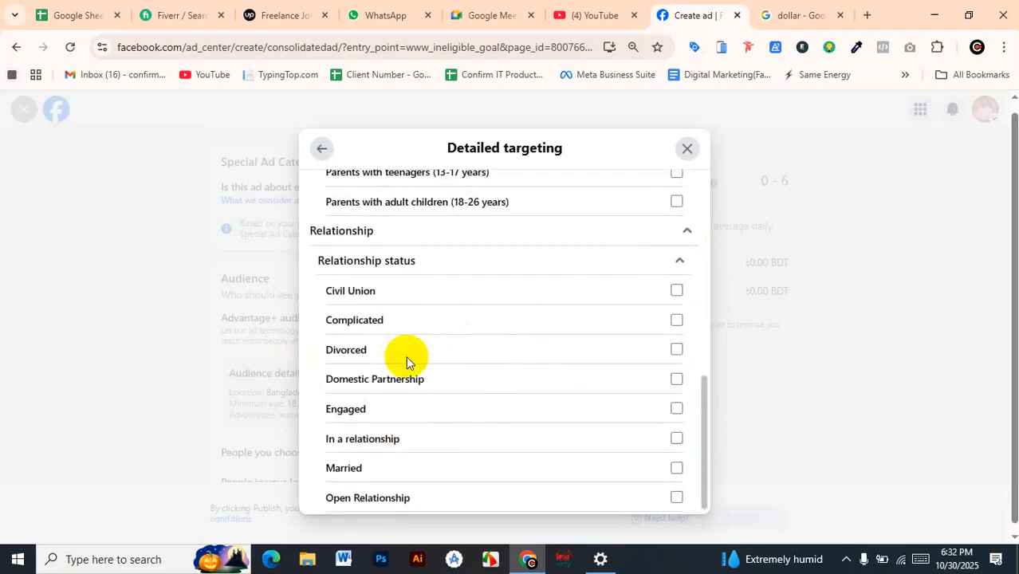
Try selecting Married, Separated and Widowed under the Relationship status options, clearing Married and Separated again
scroll(405, 358, "down", 1)
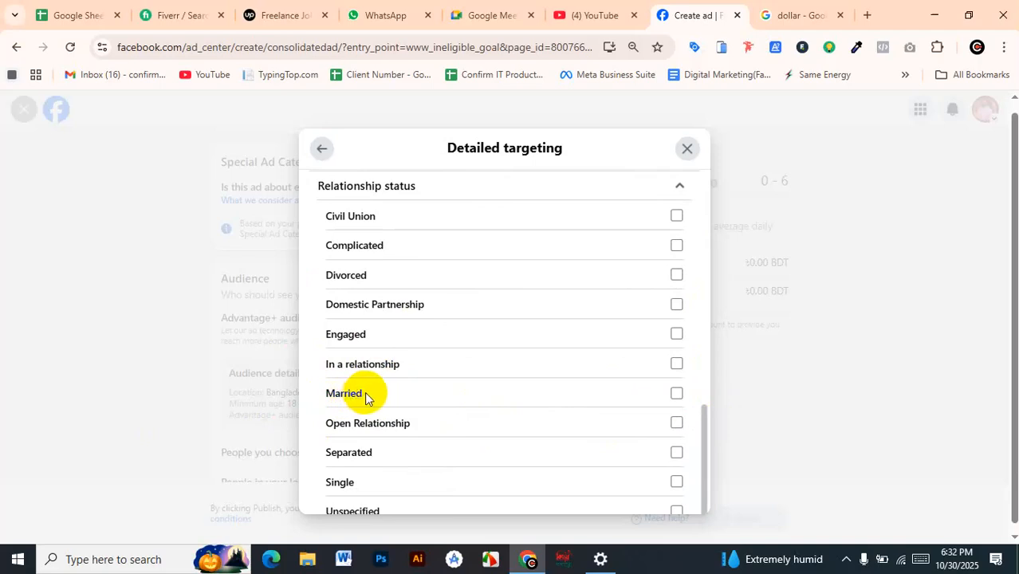
left_click(677, 394)
left_click(677, 394)
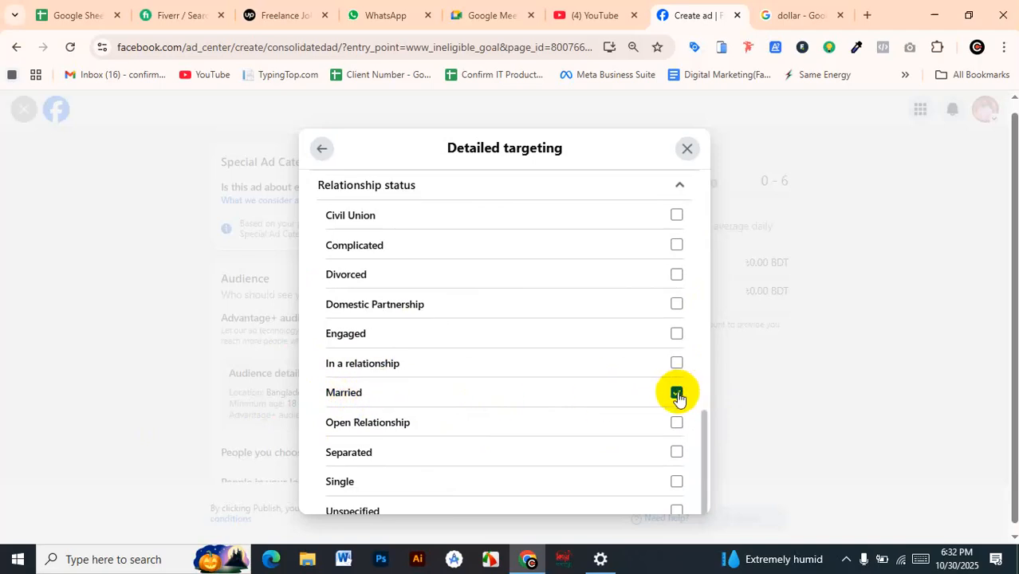
scroll(678, 397, "down", 1)
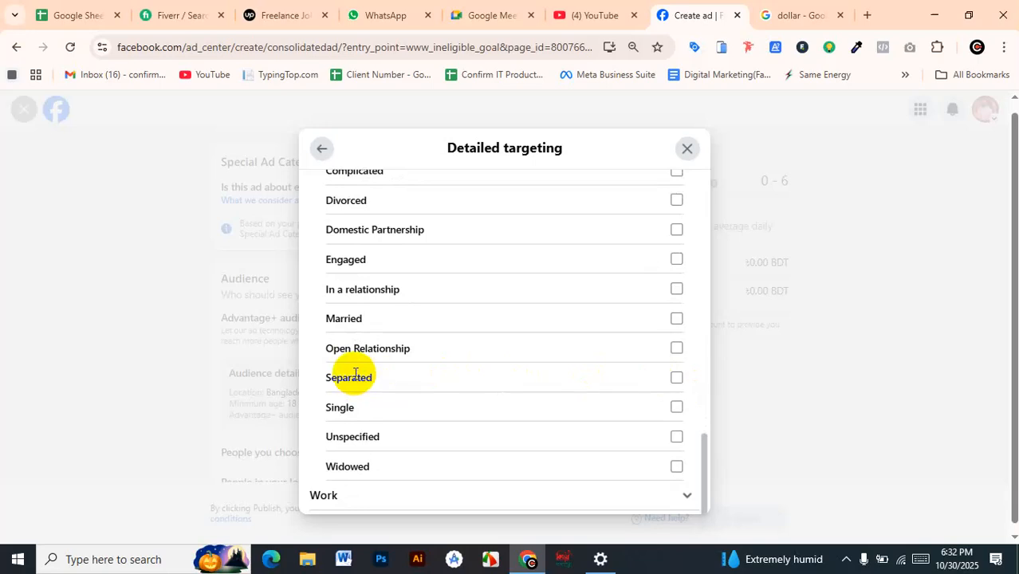
left_click(677, 380)
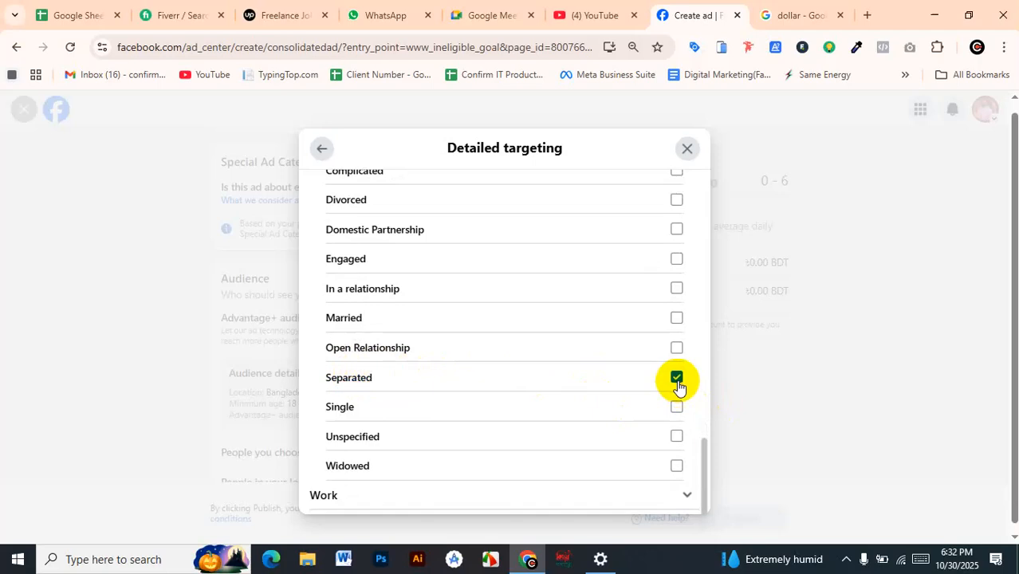
left_click(677, 466)
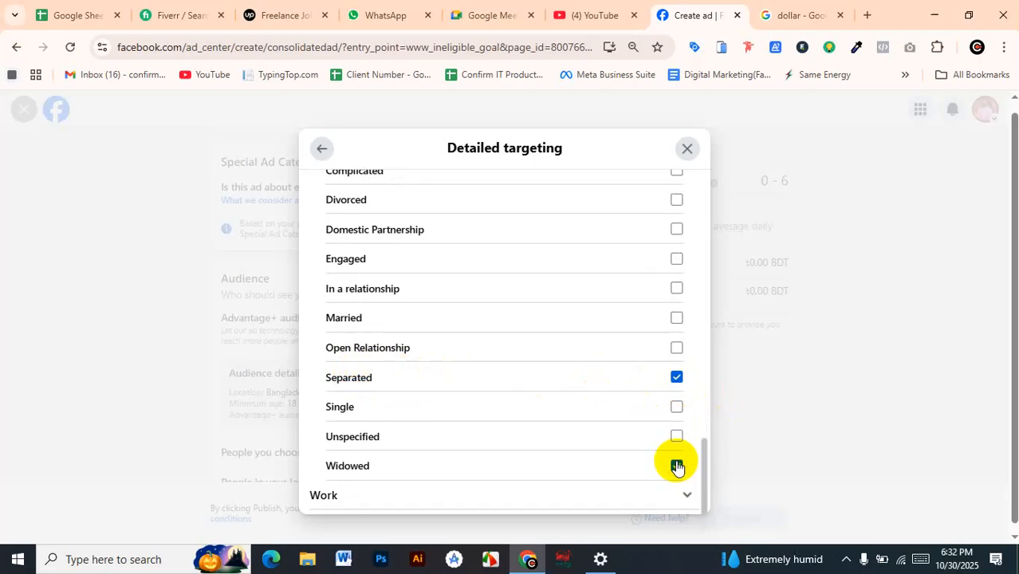
left_click(677, 378)
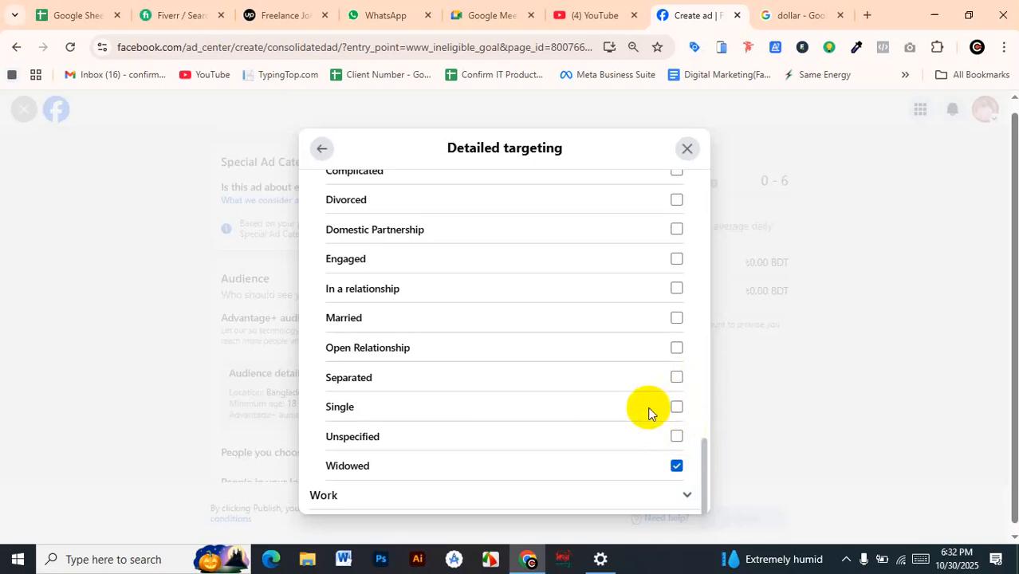
Expand the Work demographics, and close the audience editor without saving the audience, confirming that editing is finished
left_click(675, 496)
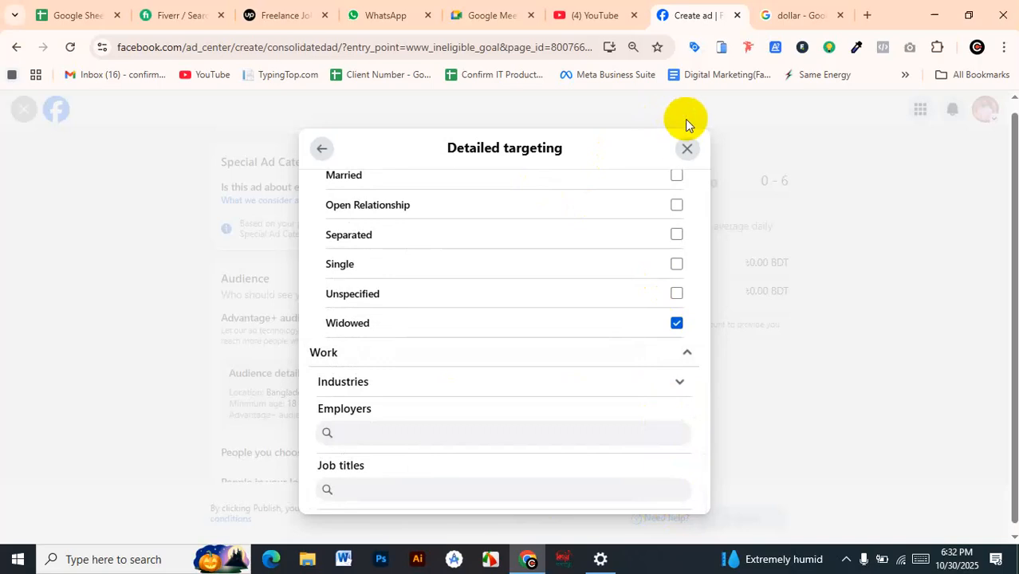
left_click(683, 150)
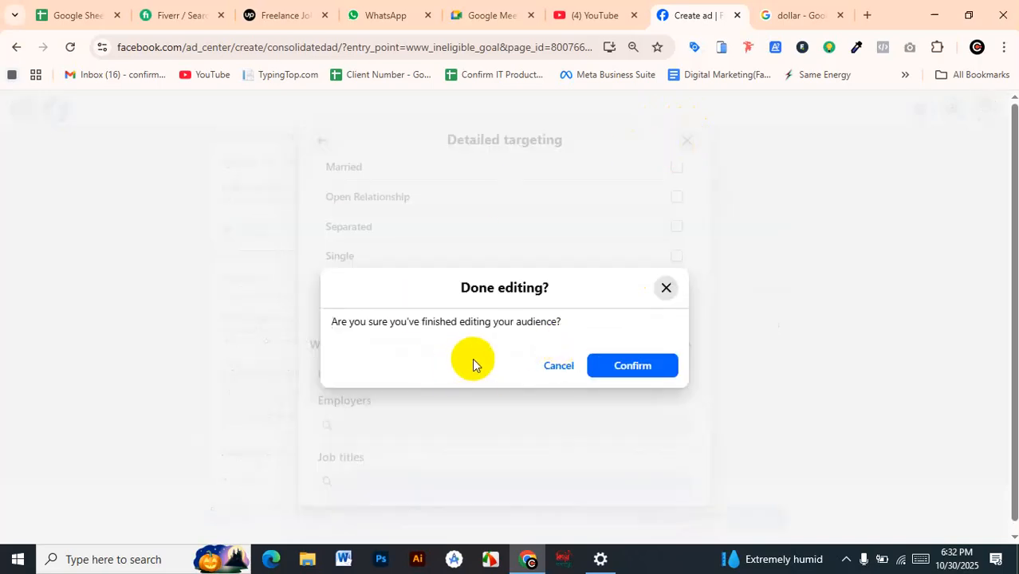
left_click(621, 365)
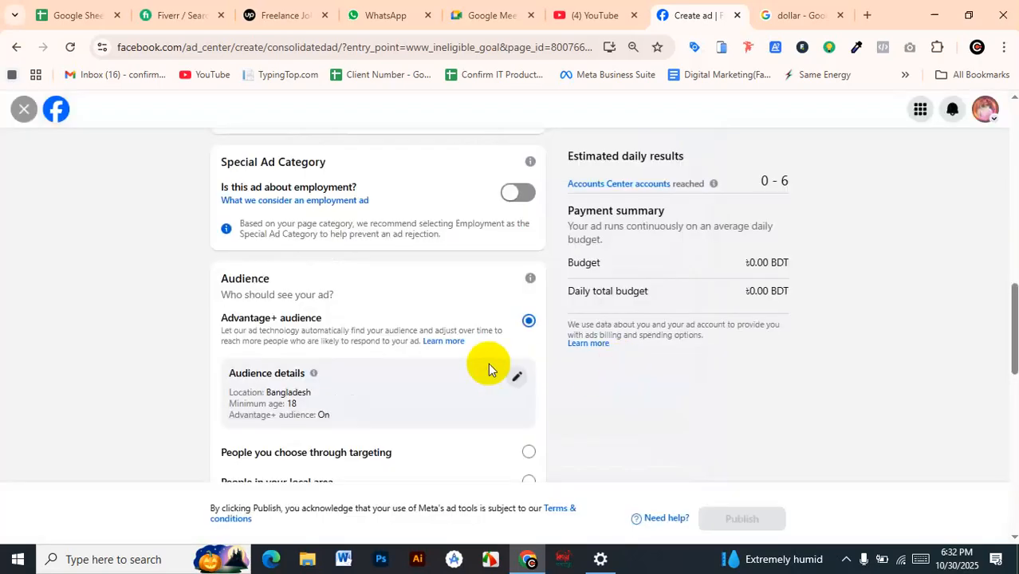
scroll(488, 368, "down", 3)
scroll(489, 369, "down", 2)
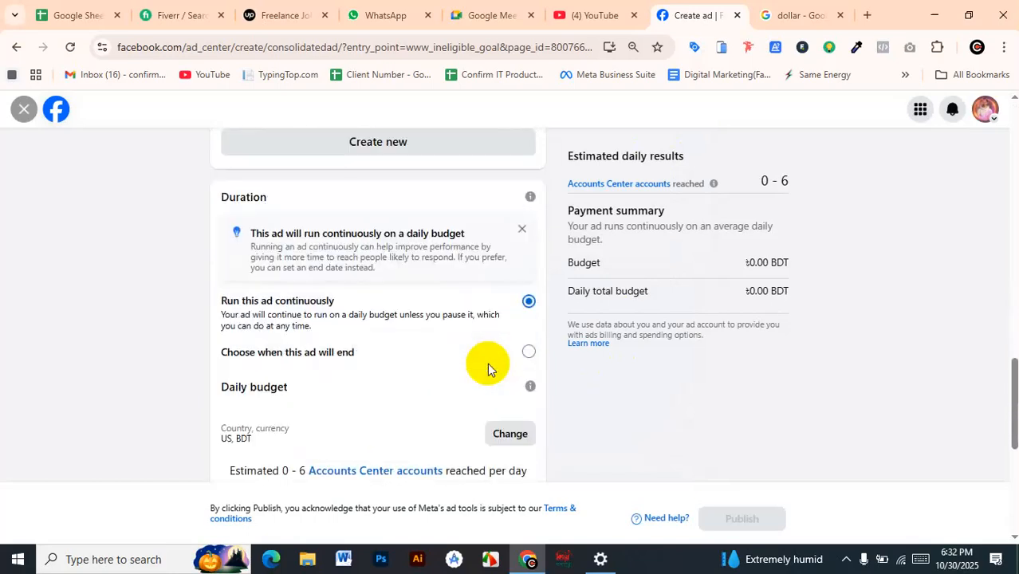
scroll(489, 369, "down", 2)
scroll(498, 363, "up", 3)
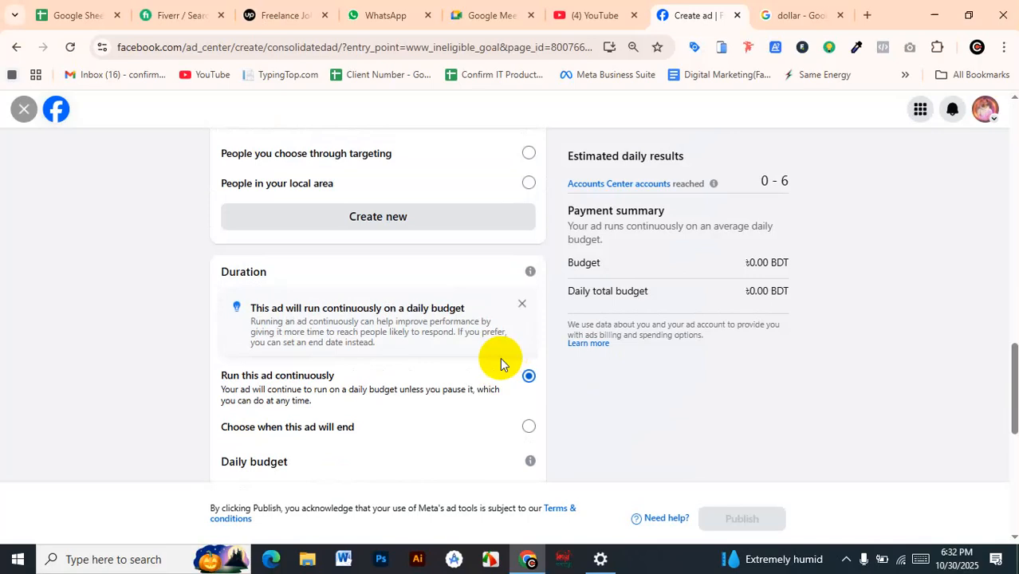
scroll(499, 357, "up", 4)
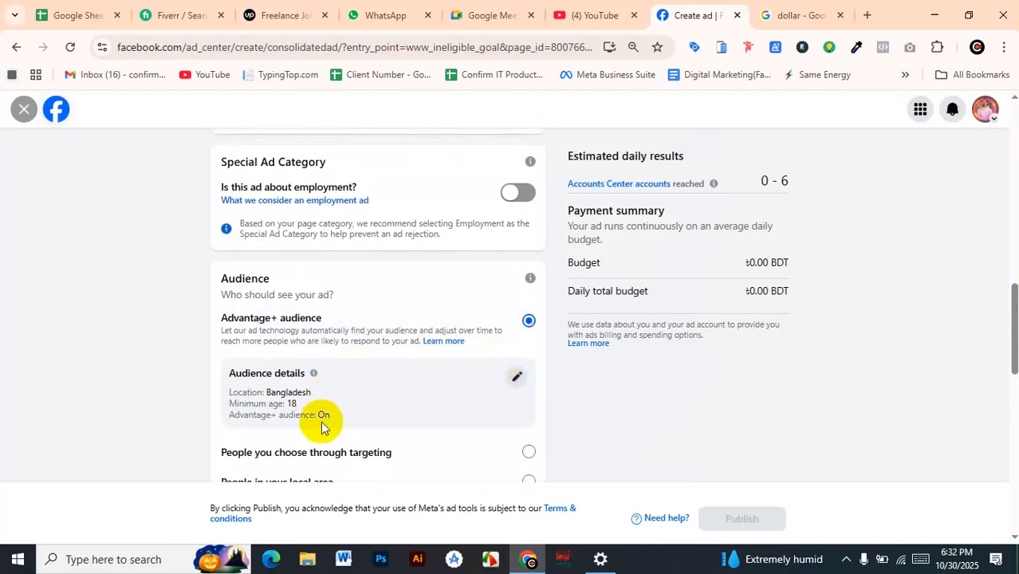
Reopen the Advantage+ audience details for editing and add the interest Hoodie (apparel) to the detailed targeting
left_click(517, 376)
scroll(528, 353, "down", 1)
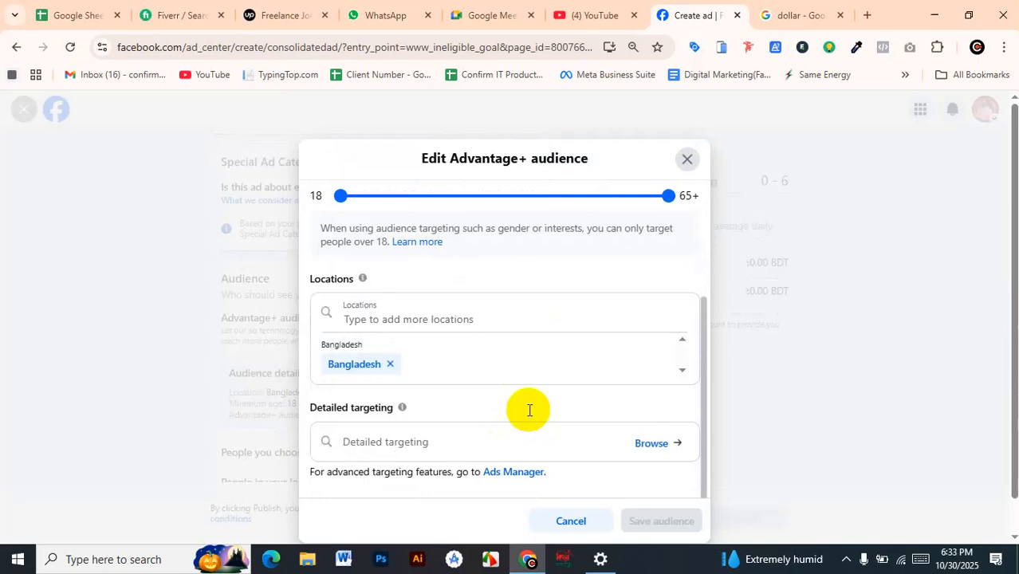
left_click(476, 447)
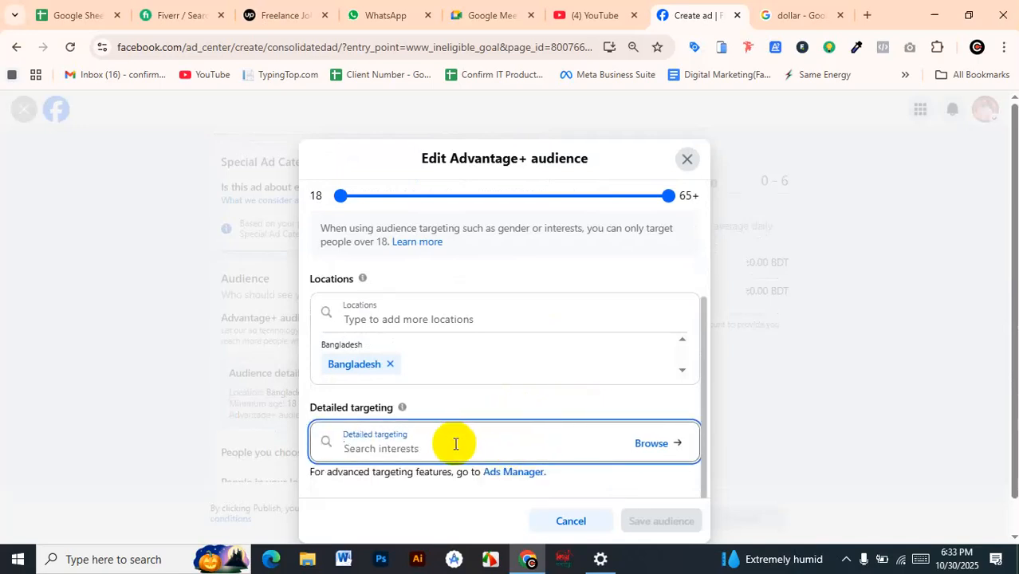
type("ho")
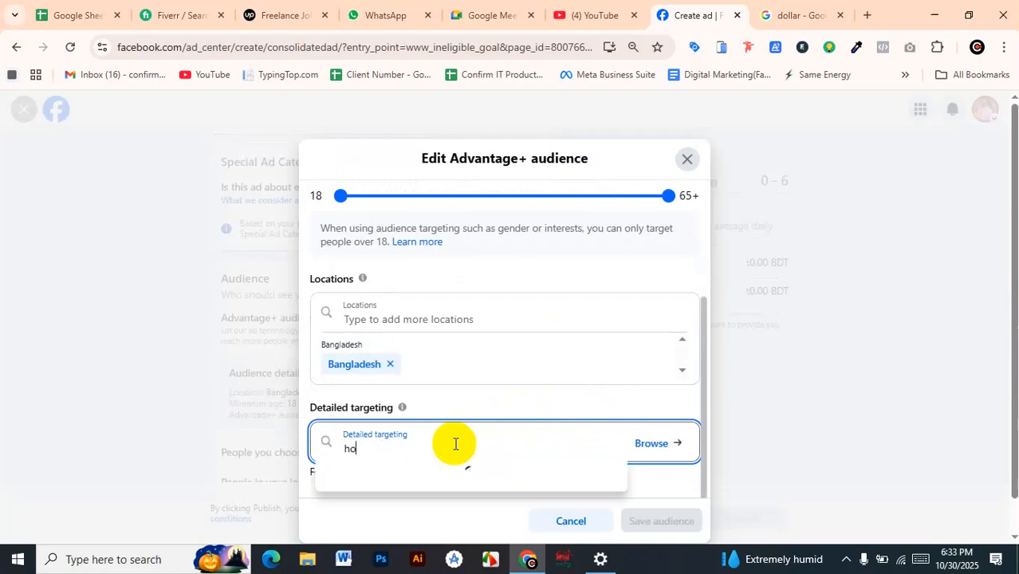
type("odi")
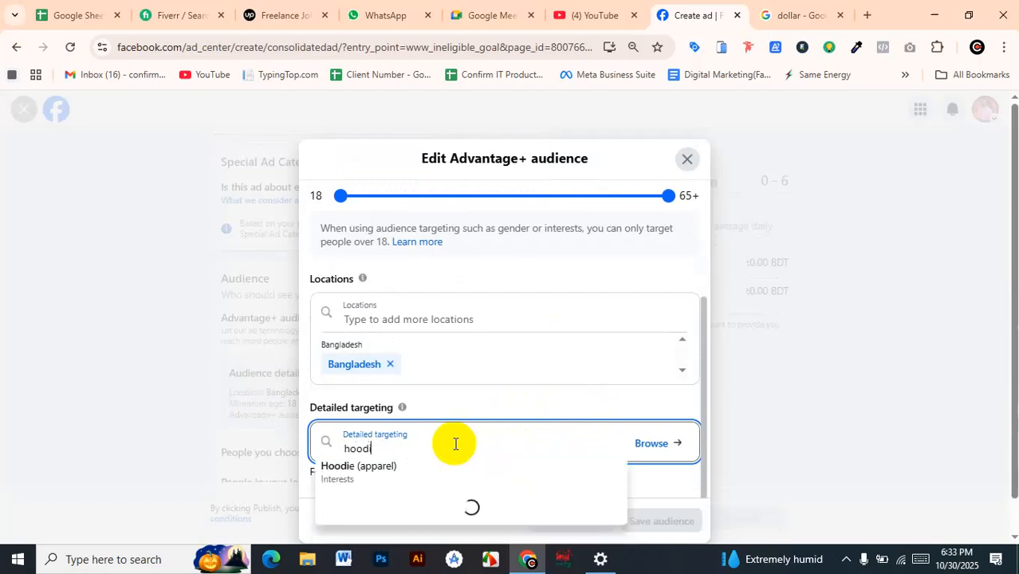
left_click(357, 465)
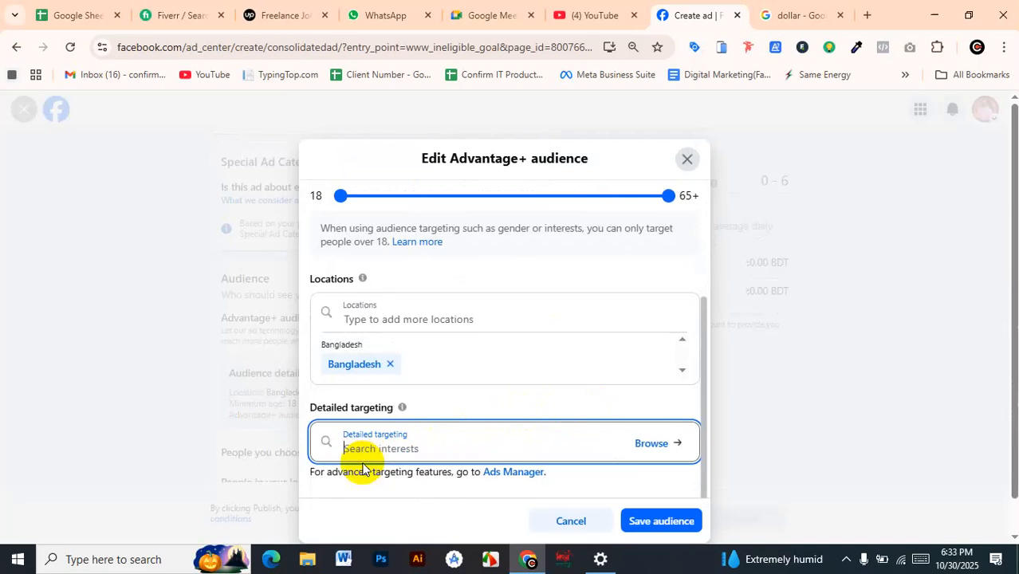
Search the detailed targeting for "fashion" and add the interest Fashion accessories (accessories)
type("fas")
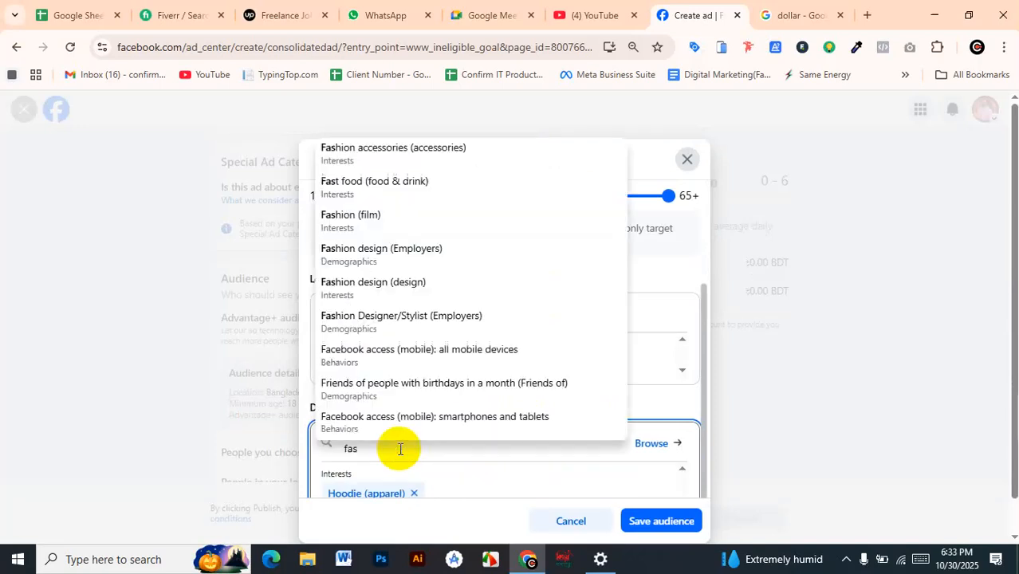
type("hion")
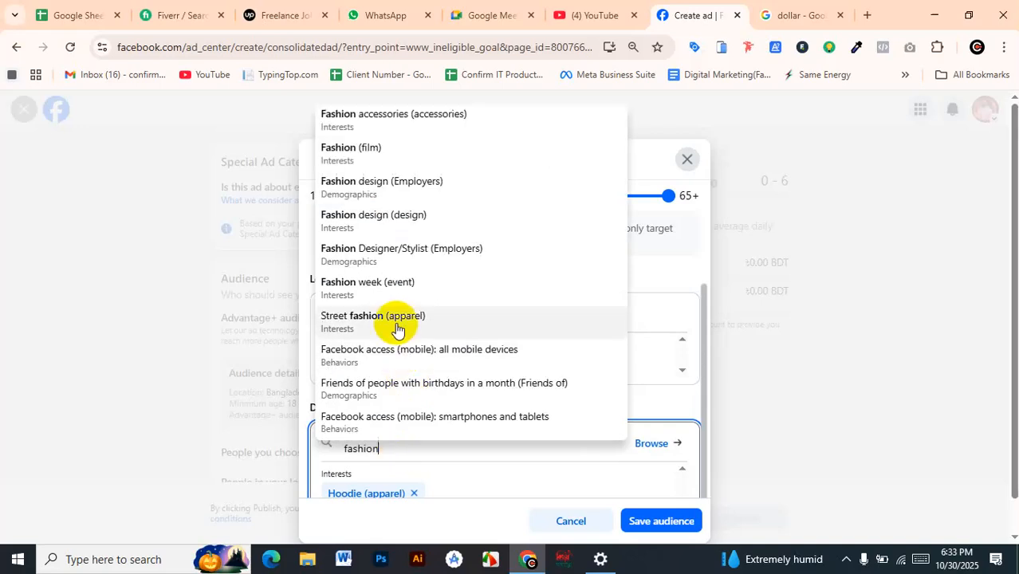
left_click(428, 122)
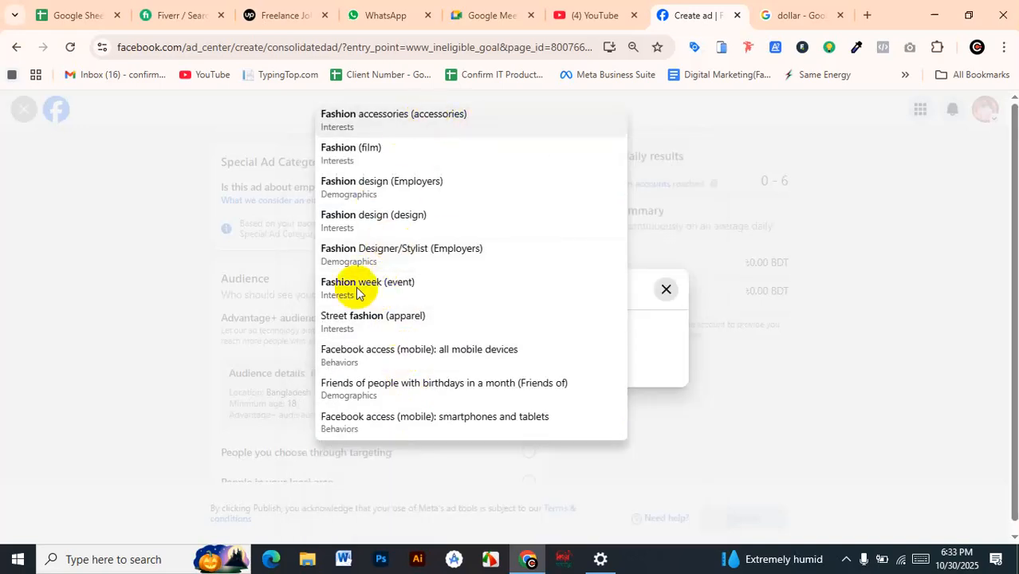
left_click(370, 442)
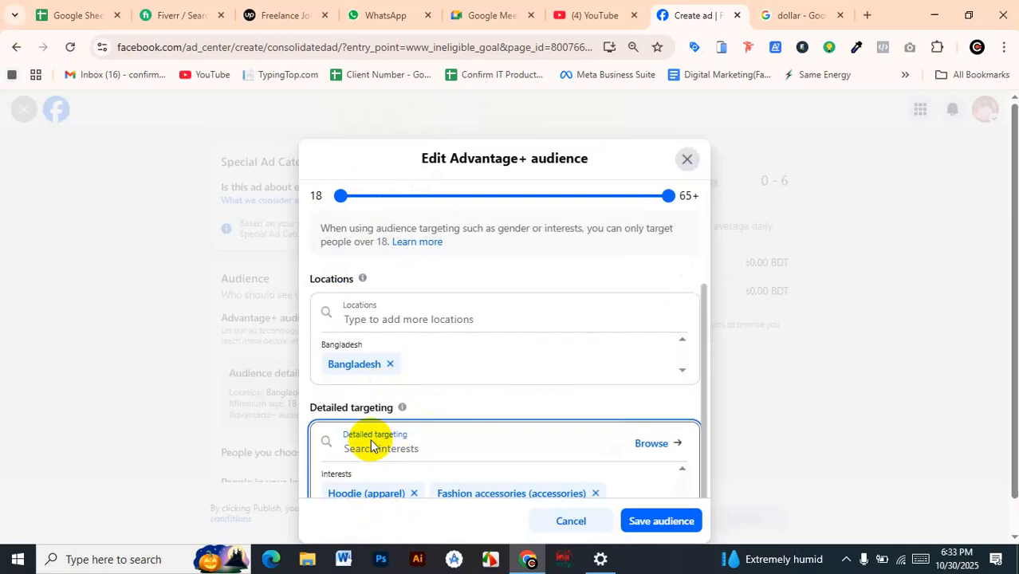
left_click(559, 395)
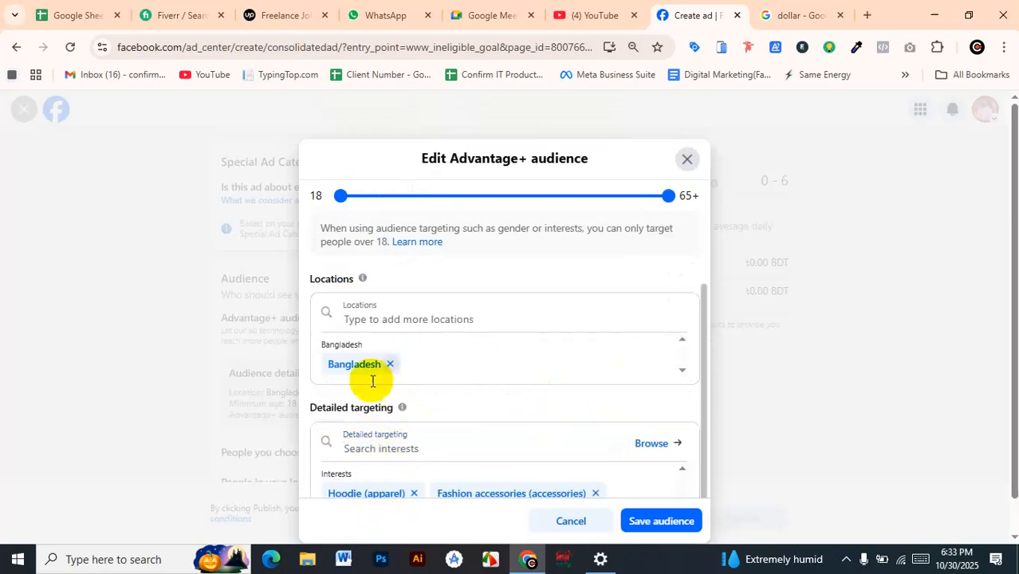
Browse the categories offered under Demographics, Interests and Behaviors in the detailed targeting
scroll(690, 412, "down", 1)
left_click(656, 402)
scroll(677, 387, "down", 1)
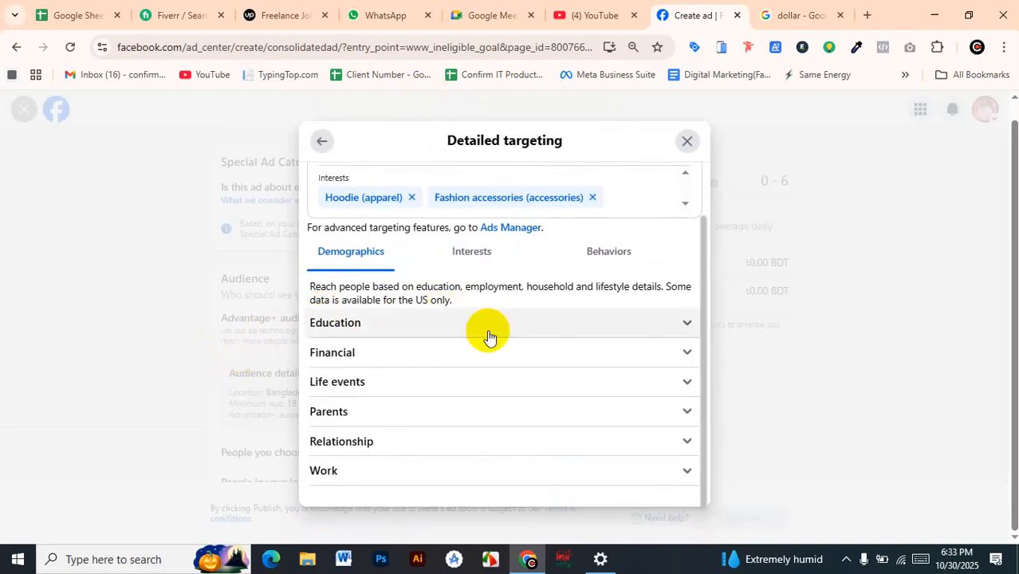
scroll(571, 234, "up", 1)
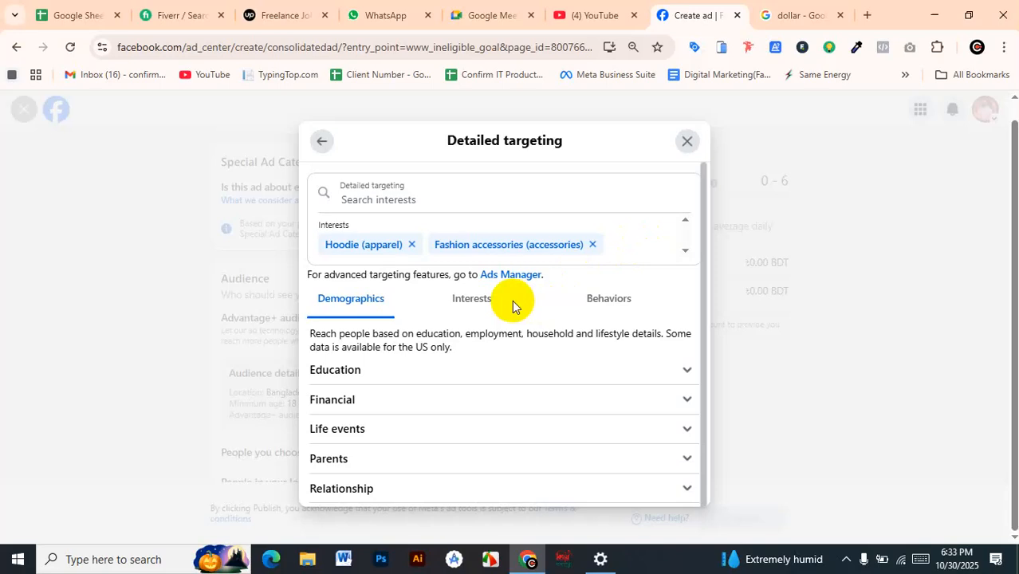
left_click(462, 299)
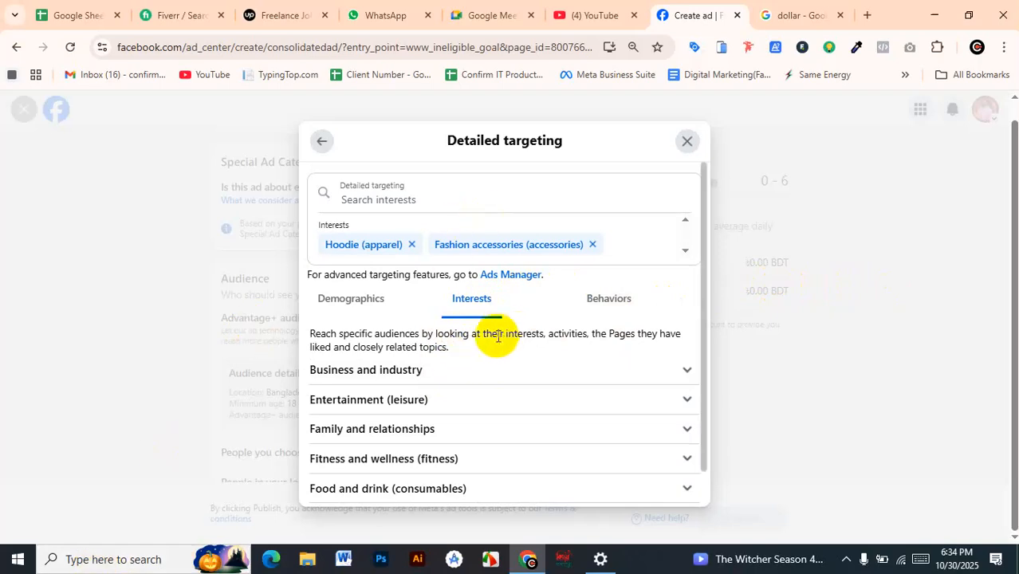
left_click(604, 298)
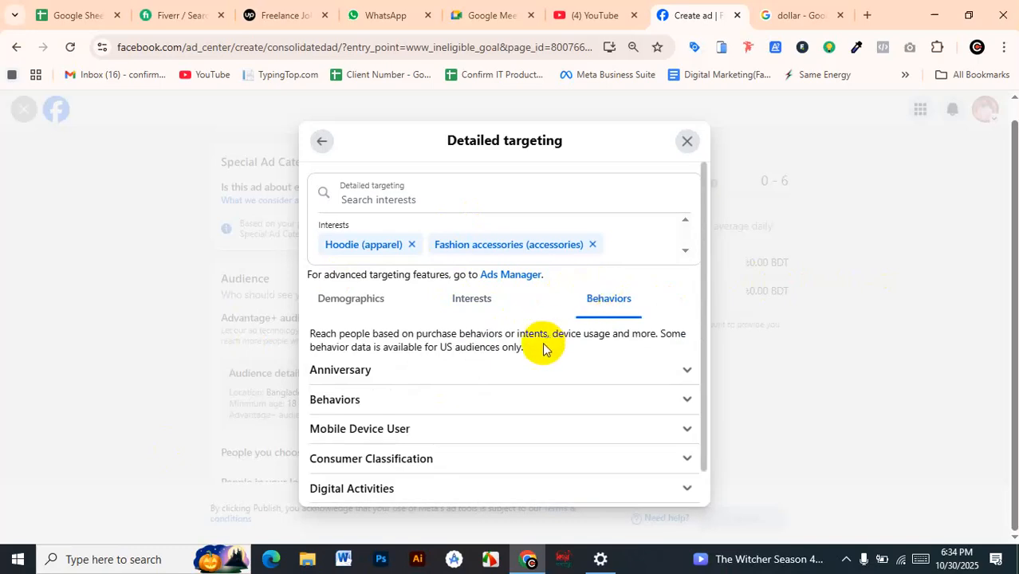
scroll(535, 353, "down", 1)
scroll(534, 355, "down", 1)
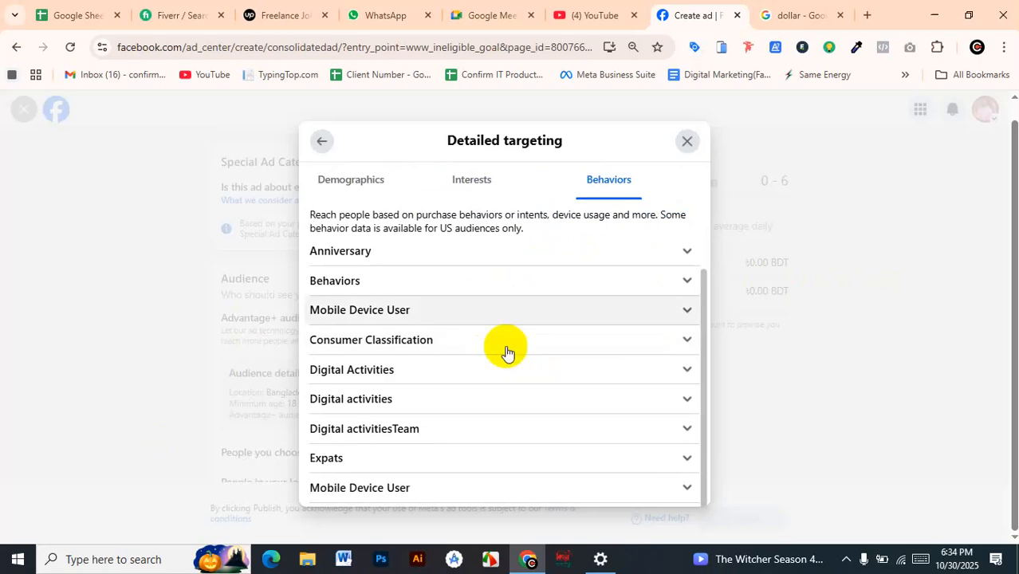
scroll(507, 351, "up", 2)
Search the detailed targeting for "payment" and add the behavior Facebook Payments users (90 days)
left_click(415, 206)
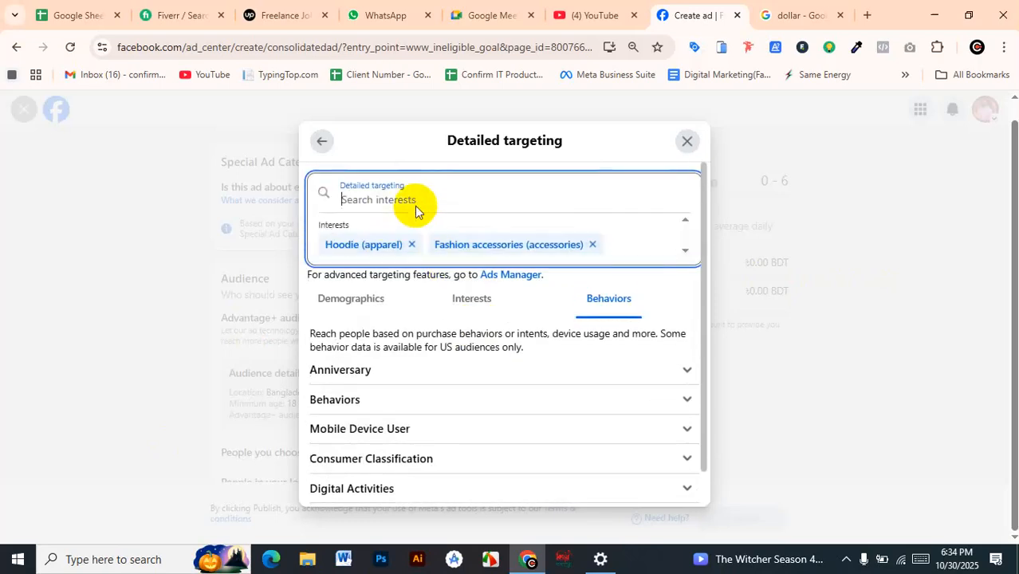
type("payment")
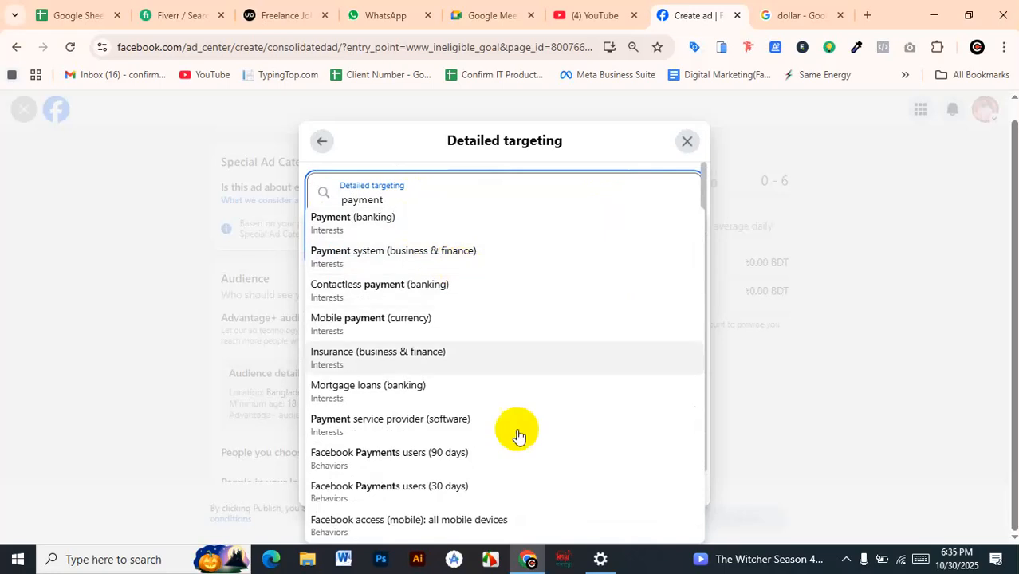
left_click(470, 460)
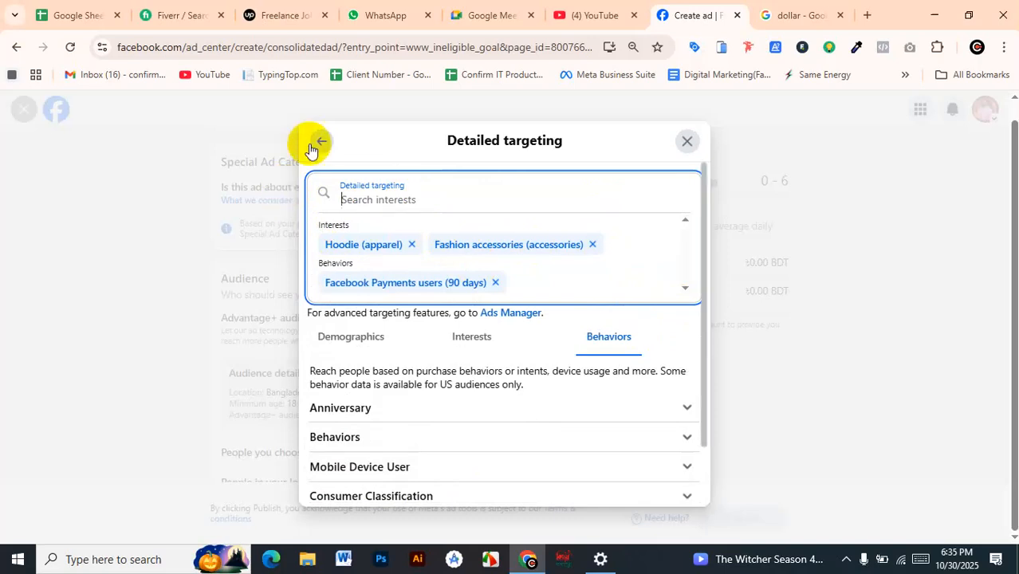
Return from the detailed targeting browser to the Advantage+ audience settings and save the audience
double_click(332, 244)
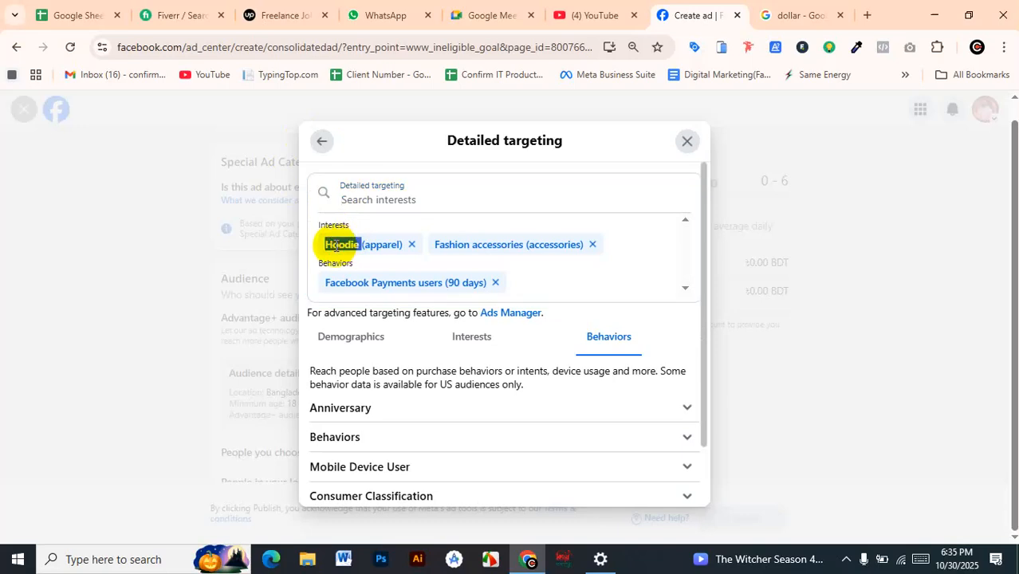
left_click(486, 234)
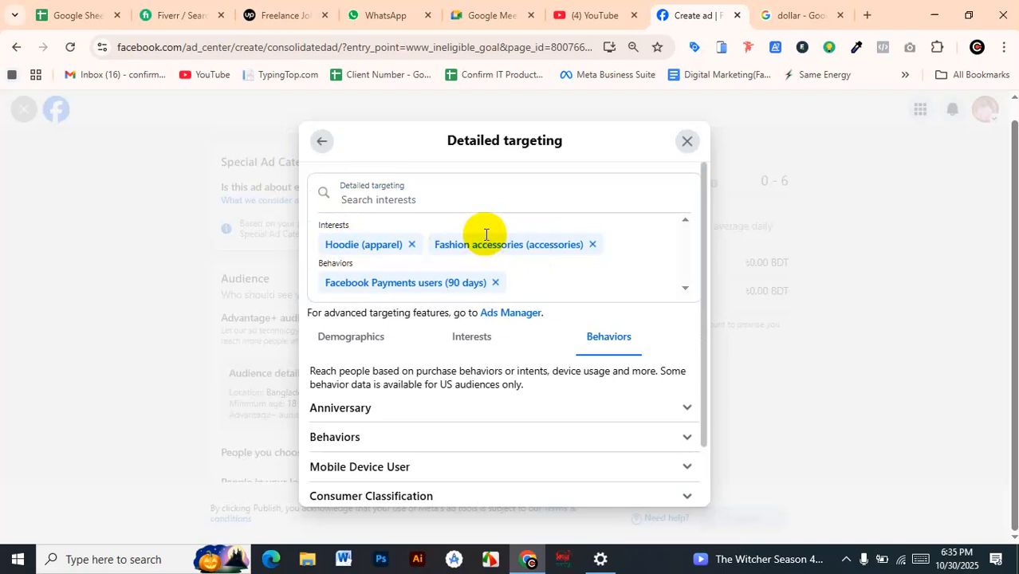
scroll(488, 263, "down", 2)
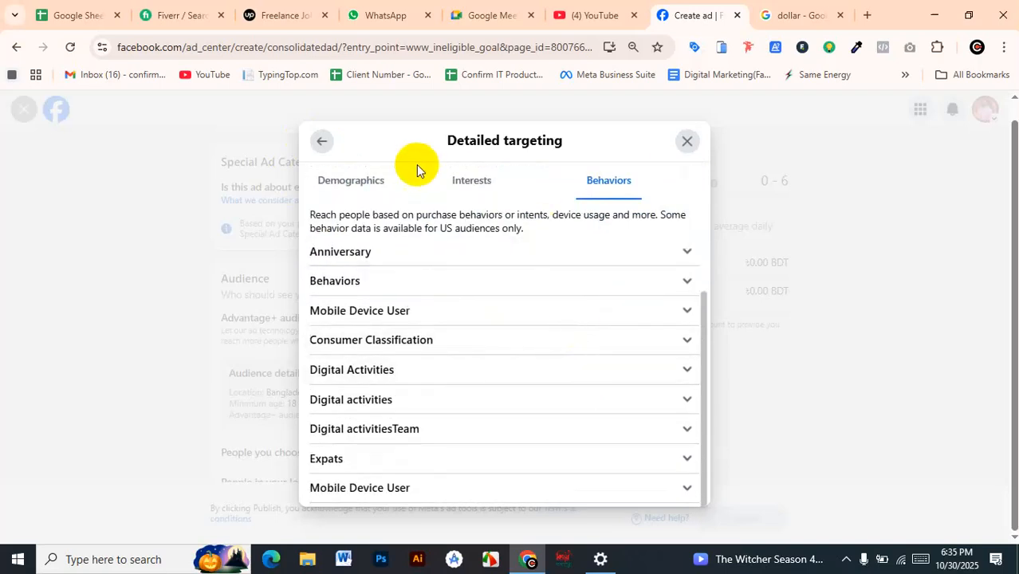
left_click(312, 133)
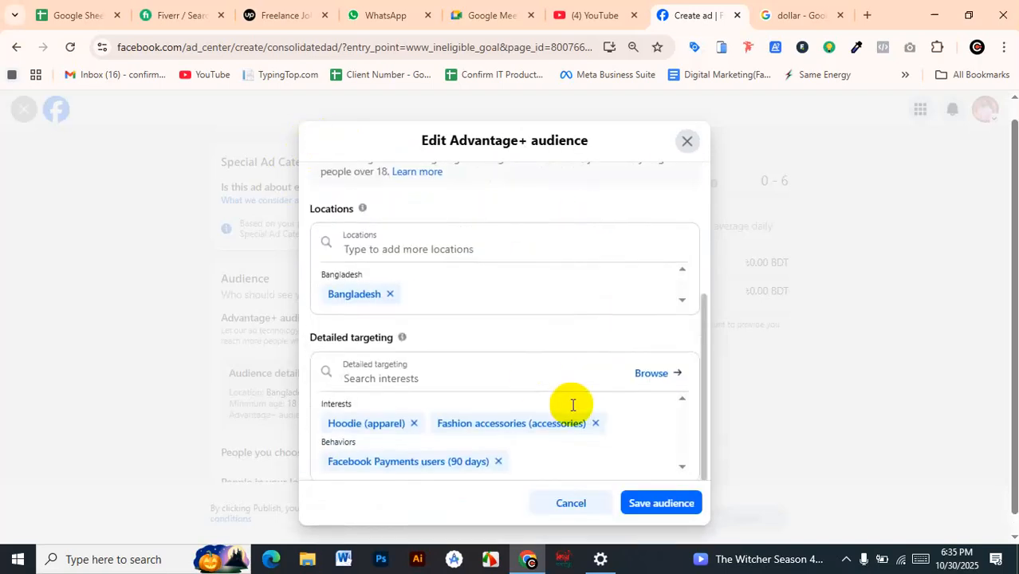
scroll(573, 405, "down", 1)
left_click(661, 503)
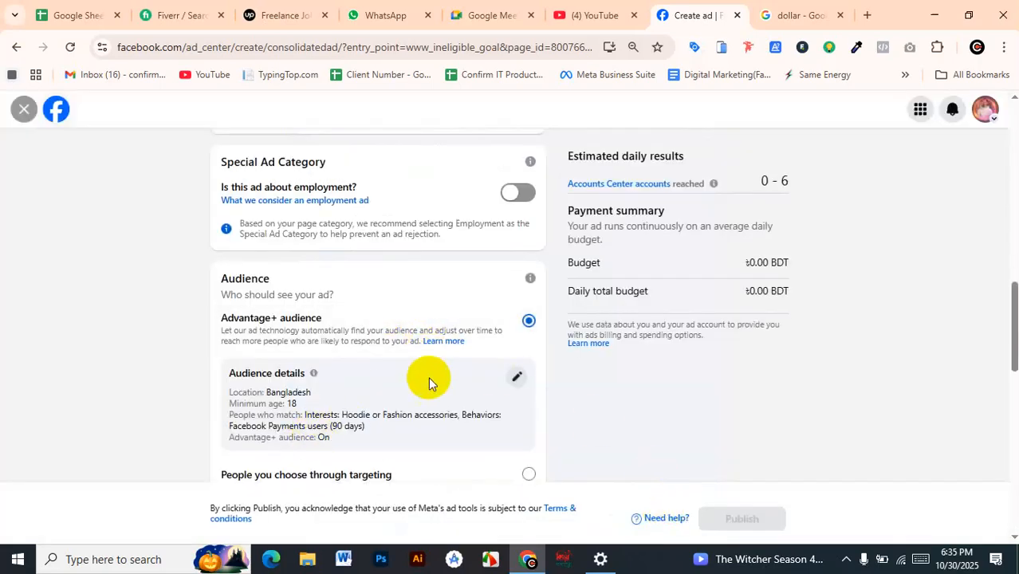
Try the option to choose when the ad will end, and switch the duration back to running continuously
scroll(430, 380, "down", 7)
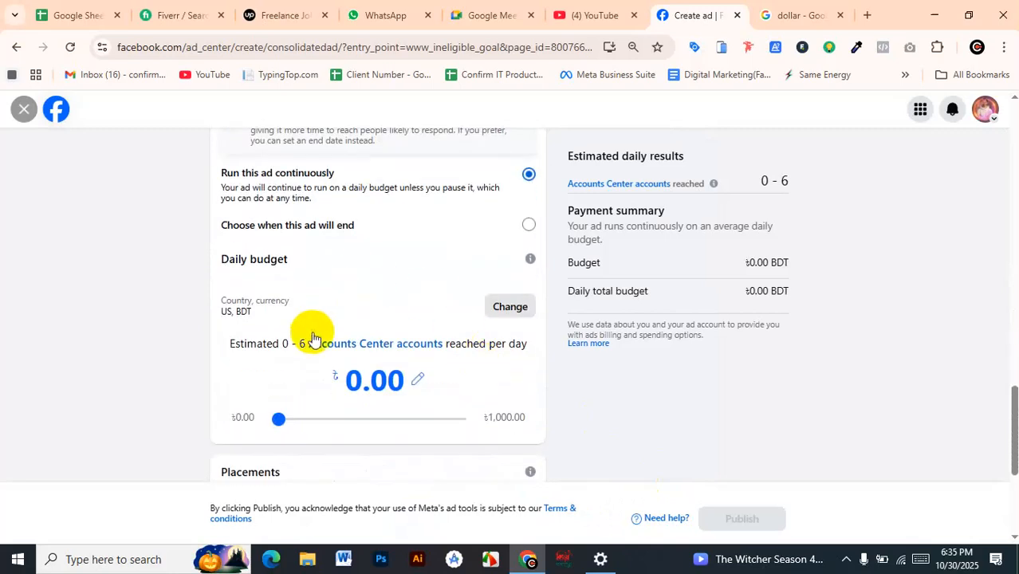
scroll(364, 351, "up", 4)
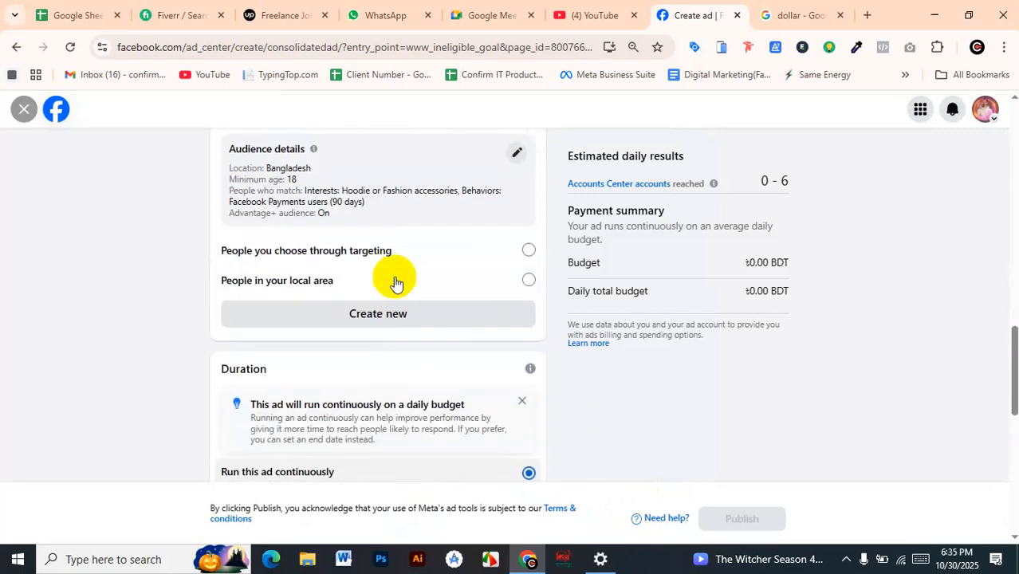
scroll(395, 281, "down", 2)
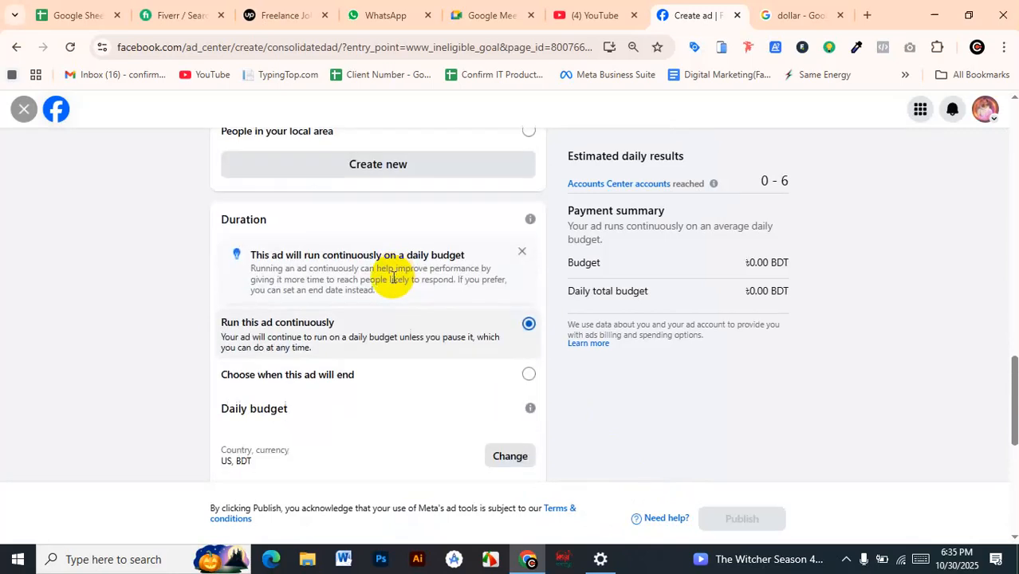
left_click(513, 378)
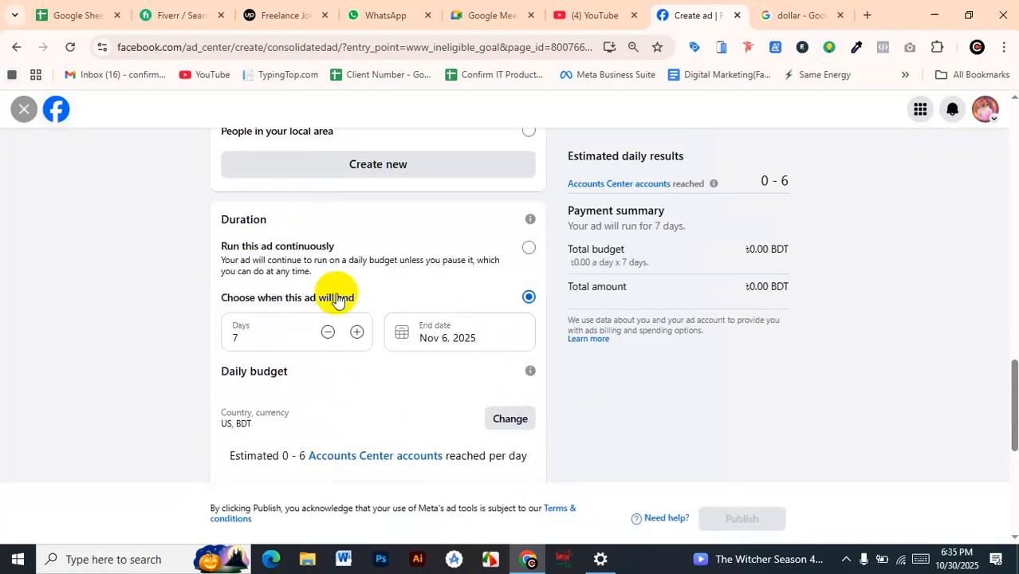
left_click(253, 337)
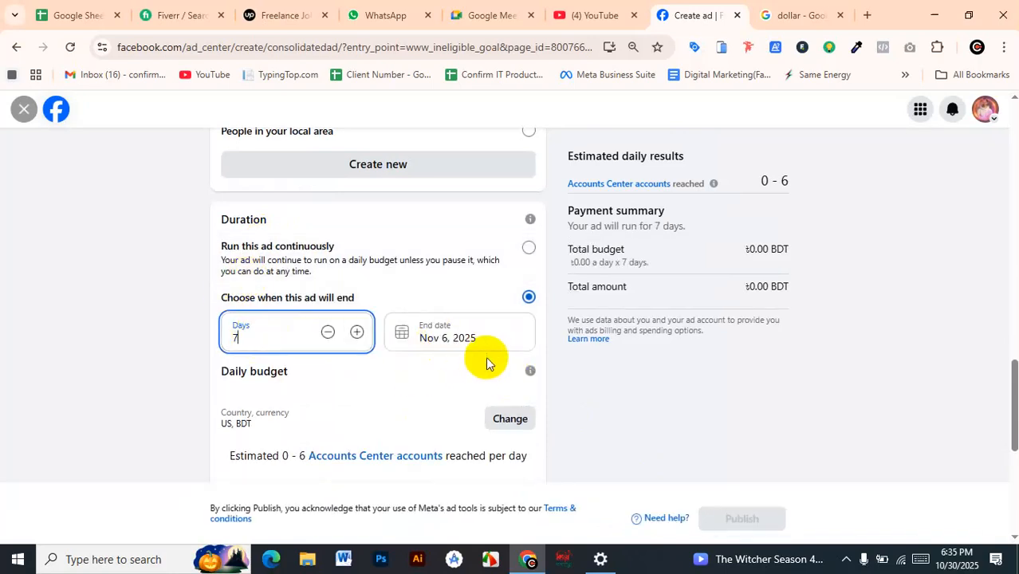
scroll(486, 341, "up", 1)
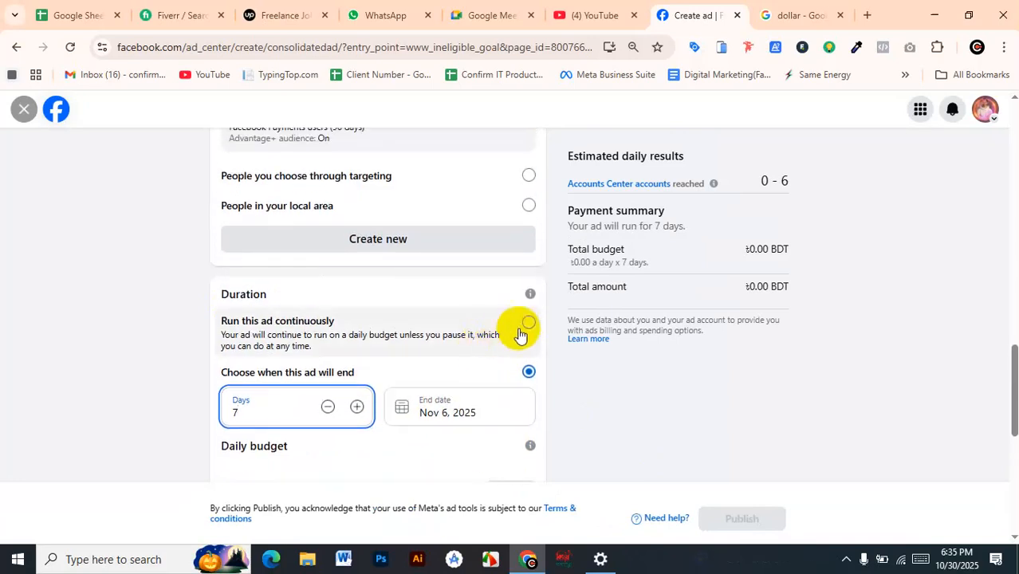
left_click(518, 328)
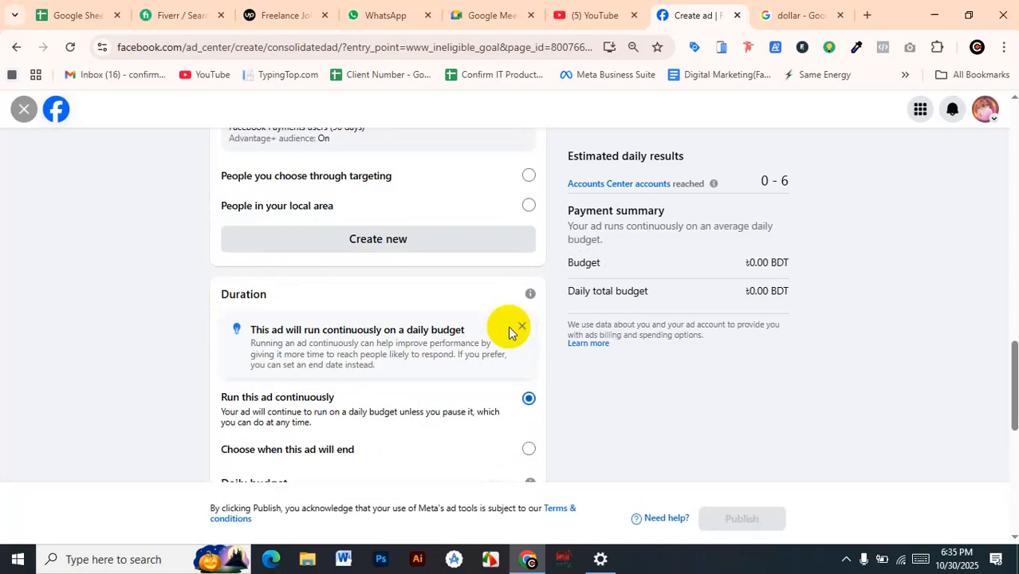
Open the daily budget amount for editing and select its value
scroll(271, 427, "down", 3)
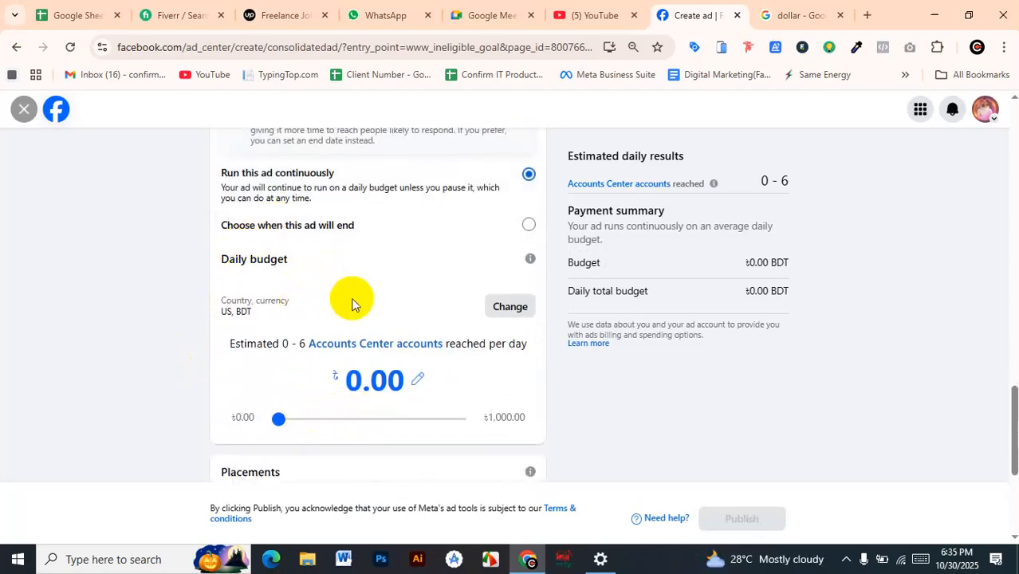
left_click(418, 386)
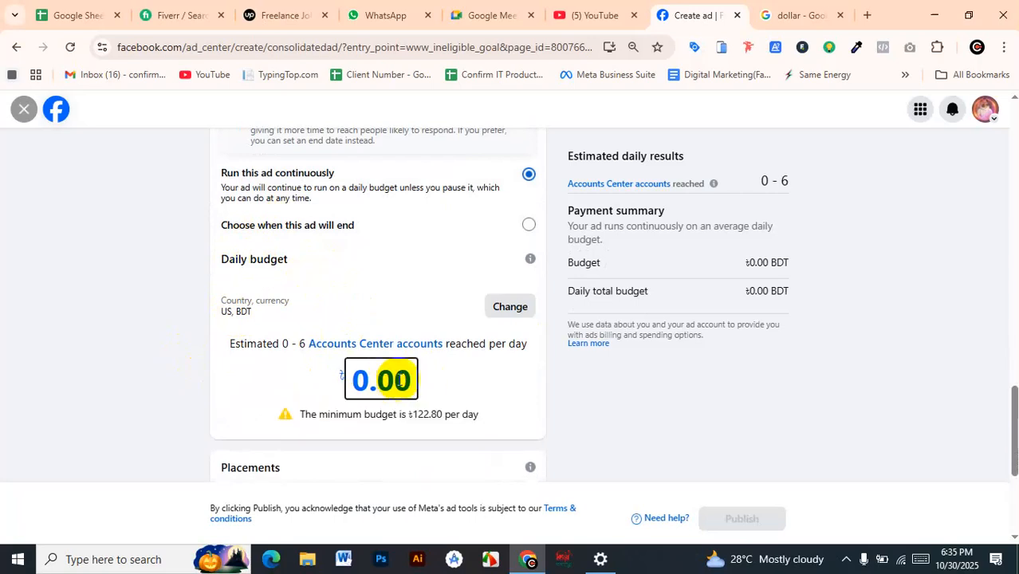
left_click_drag(407, 380, 344, 374)
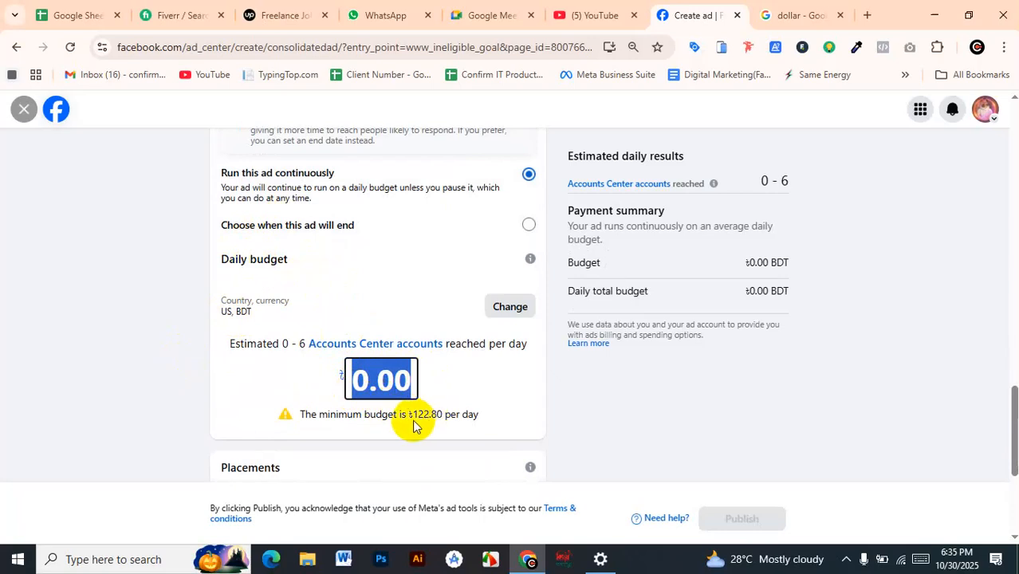
Change the ad account's currency to US Dollars, with Bangladesh as the country and Dhaka as the time zone, and confirm
left_click(509, 308)
left_click(508, 308)
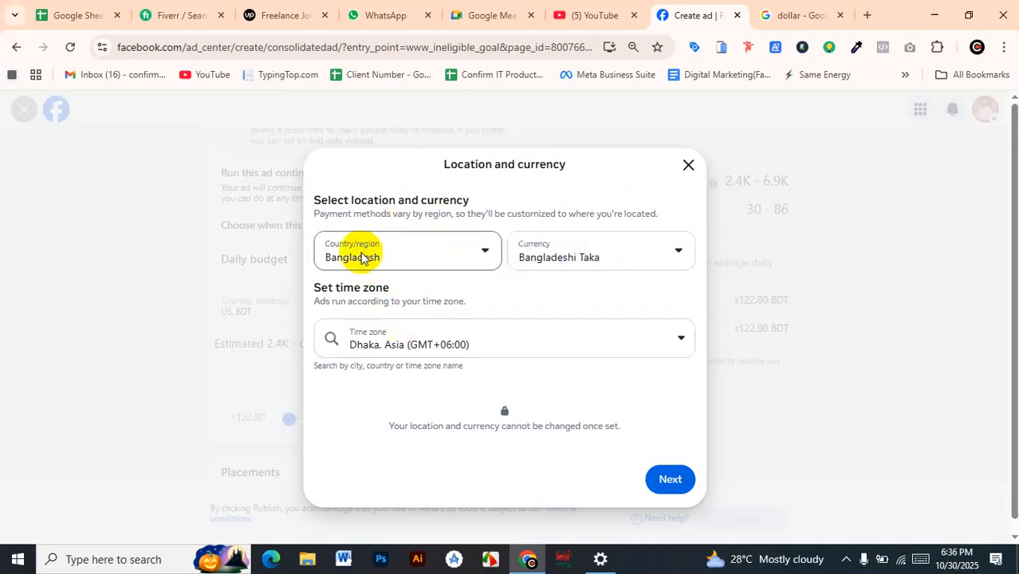
left_click(638, 256)
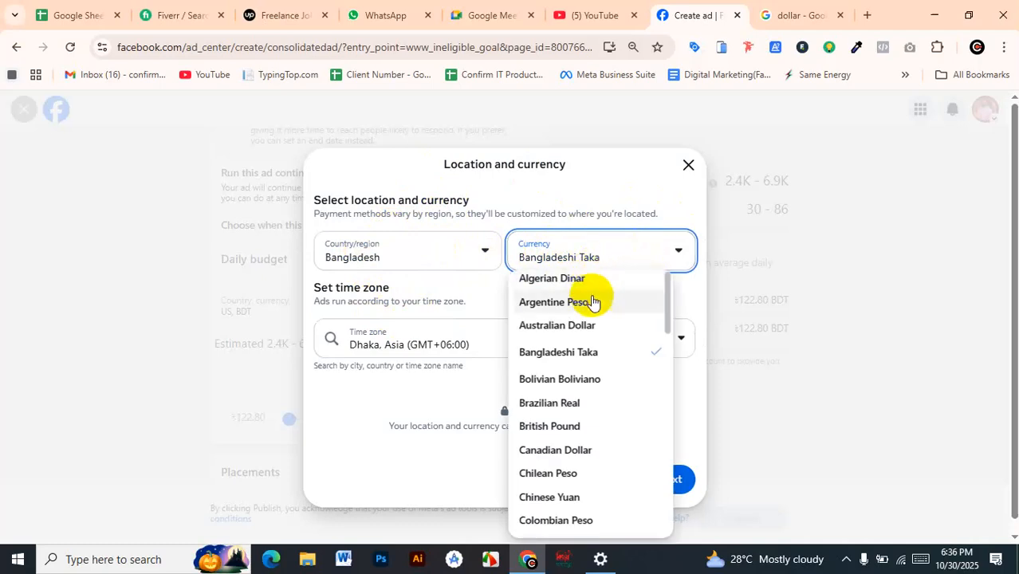
scroll(590, 327, "down", 2)
scroll(590, 349, "down", 5)
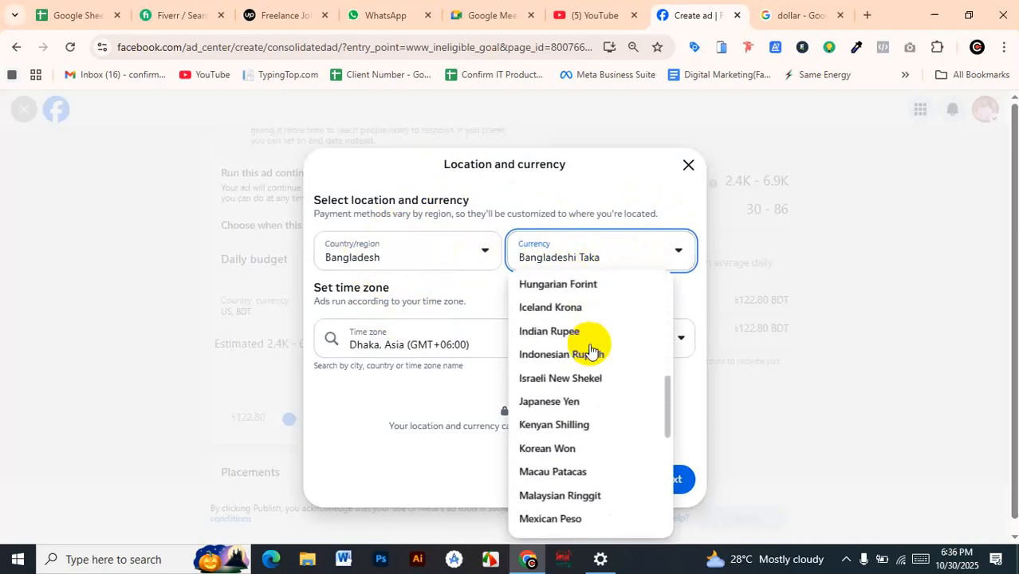
scroll(590, 349, "down", 6)
scroll(588, 350, "up", 12)
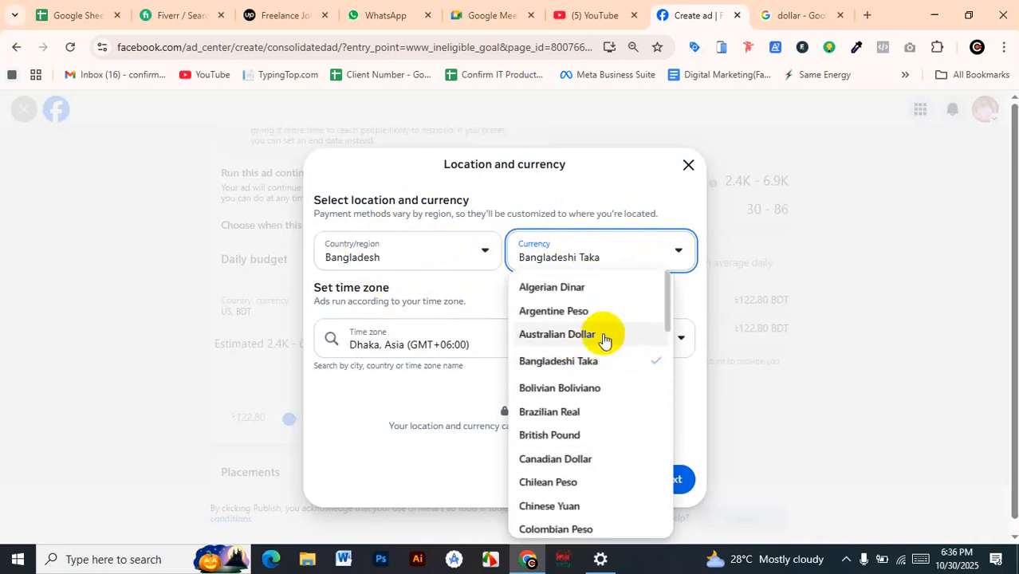
scroll(604, 340, "down", 7)
scroll(604, 340, "down", 5)
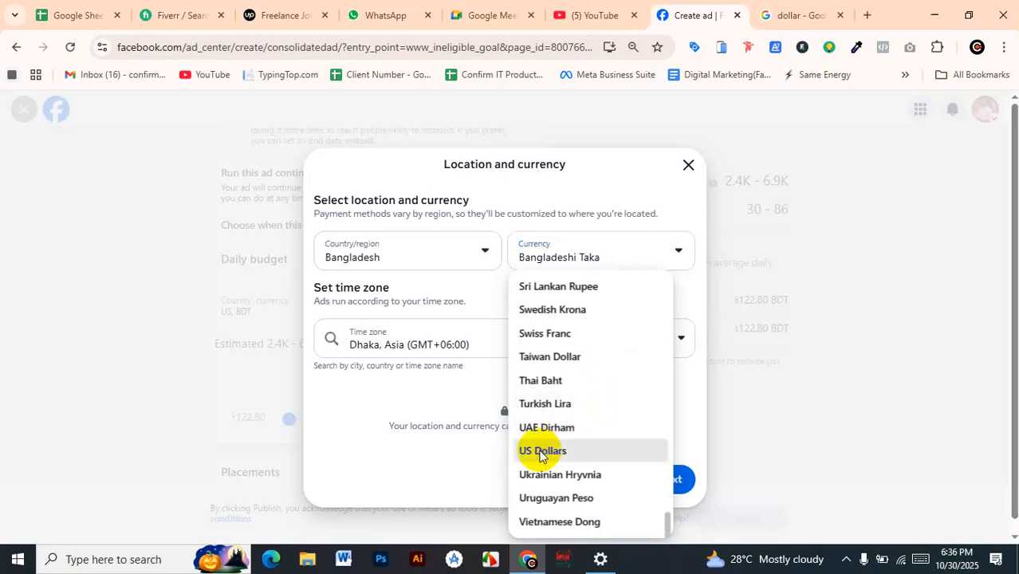
left_click(529, 448)
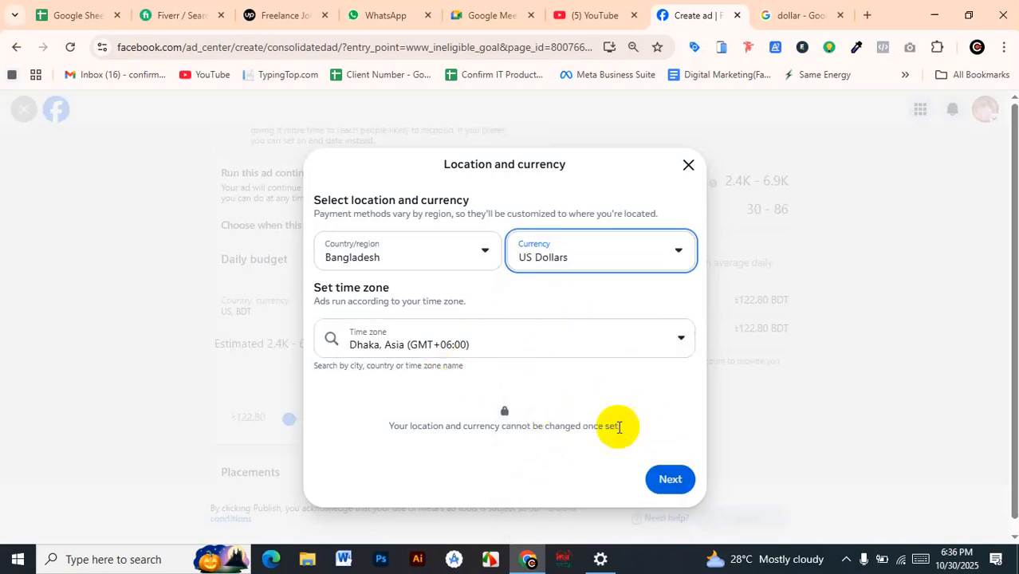
left_click(678, 496)
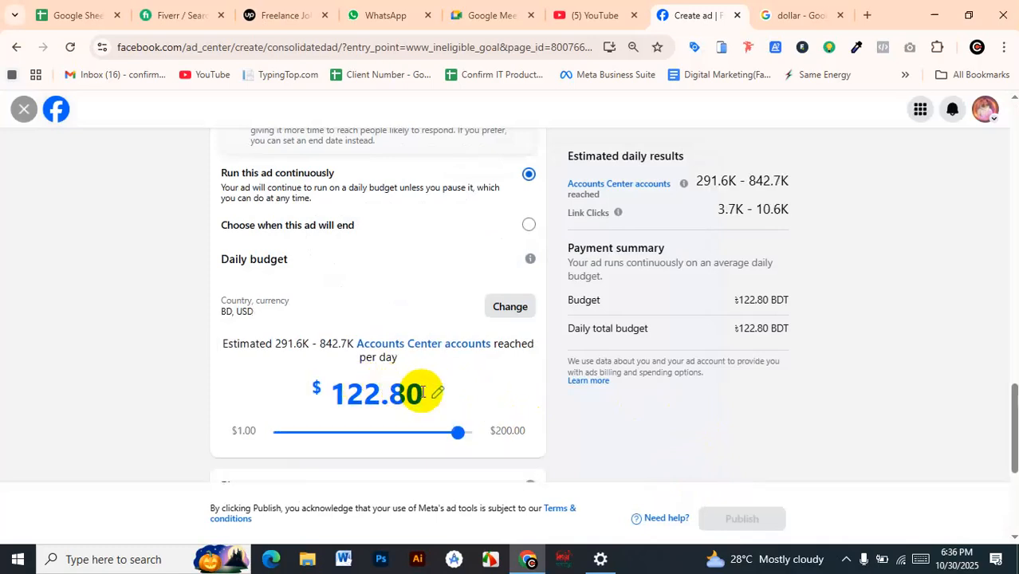
Try to replace the daily budget amount with 1 US dollar
scroll(399, 371, "down", 3)
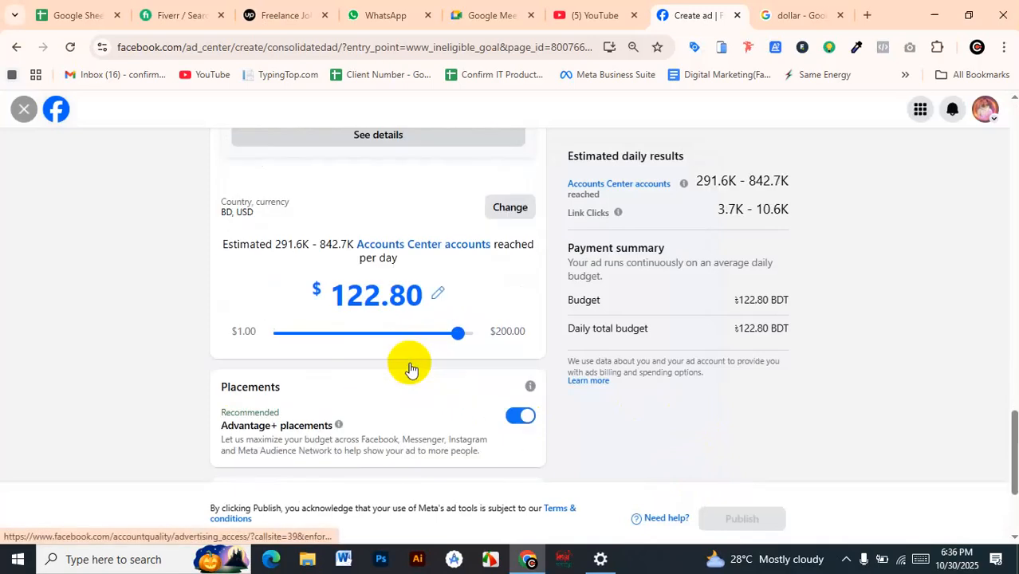
left_click(438, 294)
left_click_drag(351, 294, 430, 293)
key("BackSpace")
key("BackSpace")
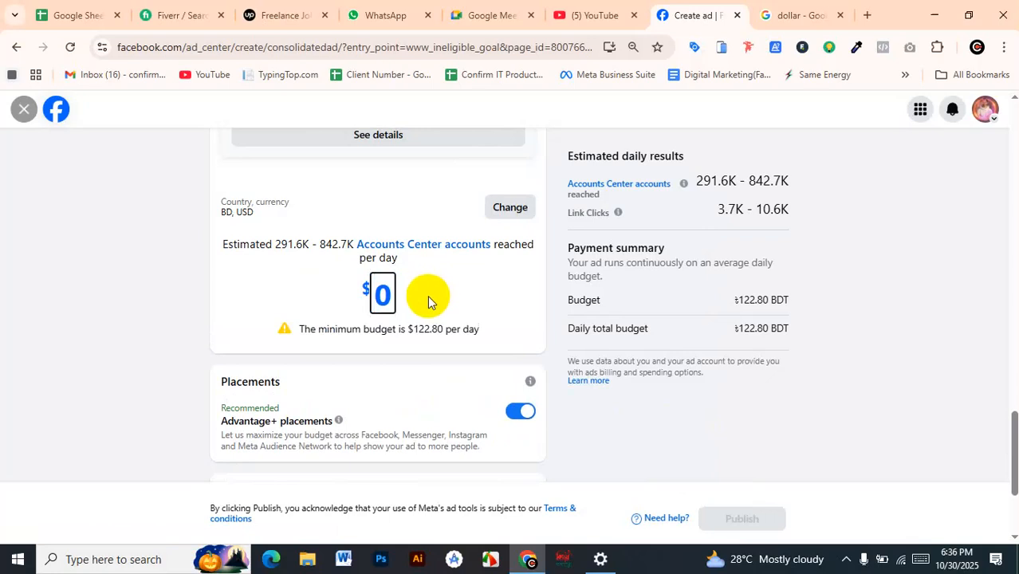
key("Delete")
type("1")
left_click(451, 292)
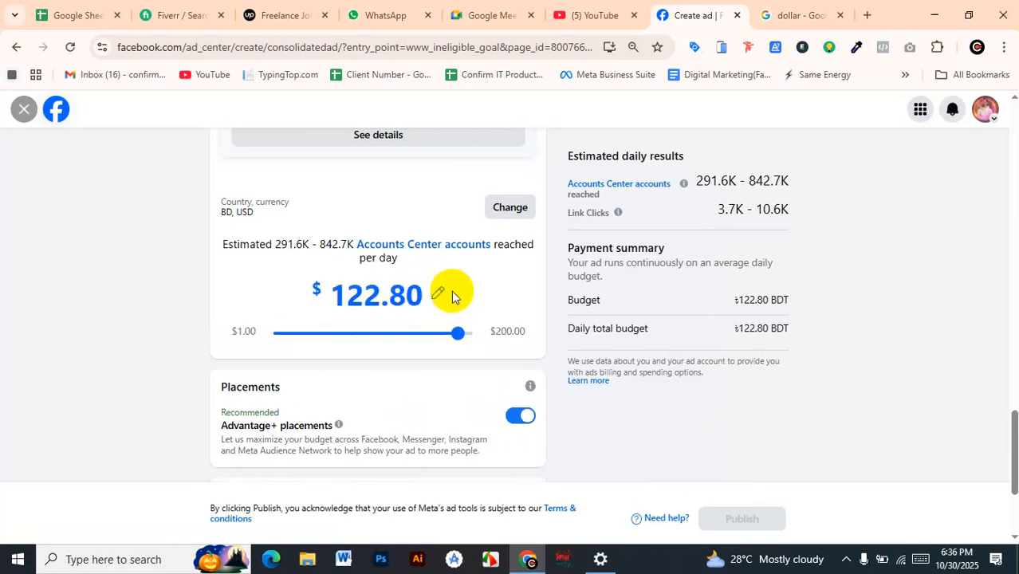
Lower the daily budget to the $1.00 end of its range
left_click(428, 289)
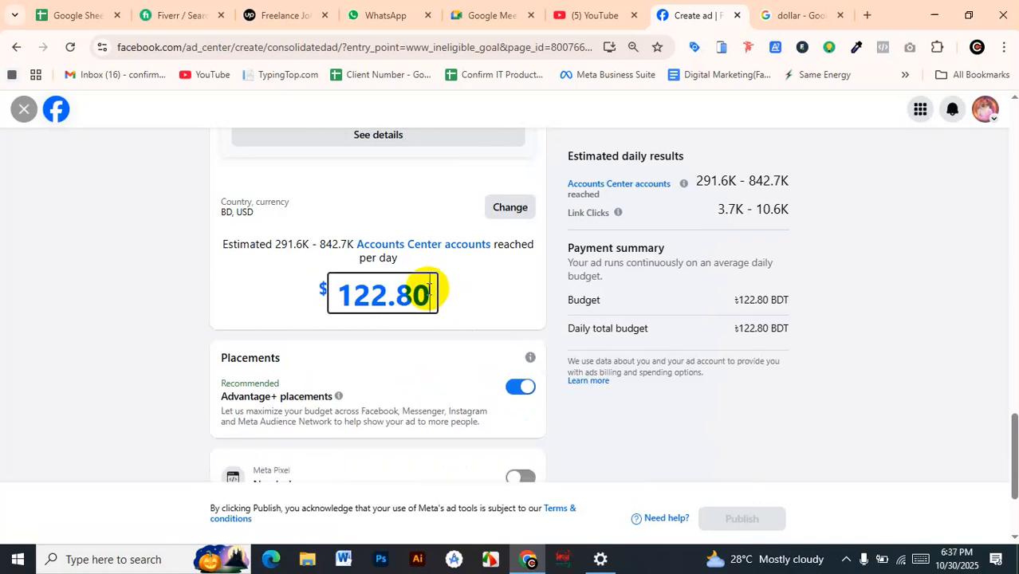
left_click(470, 285)
left_click_drag(458, 319, 160, 330)
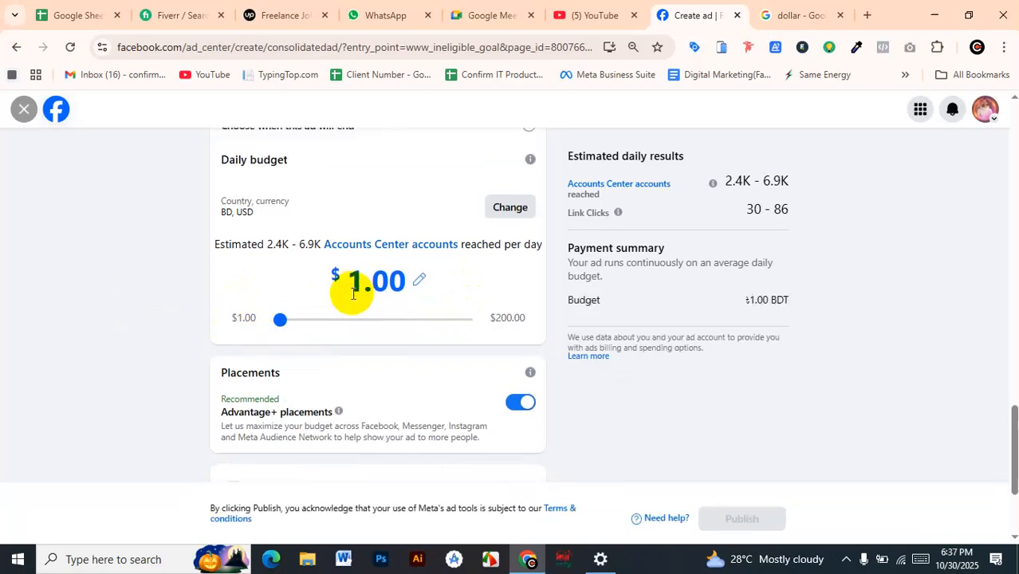
Review the ad's duration, daily budget, placements, Meta Pixel and payment method settings
scroll(354, 293, "up", 1)
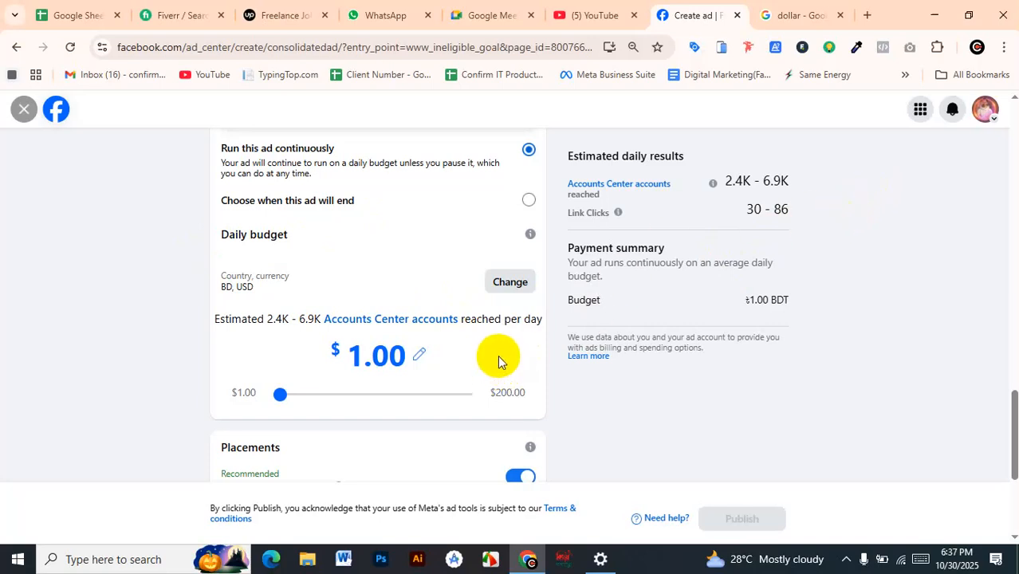
triple_click(249, 241)
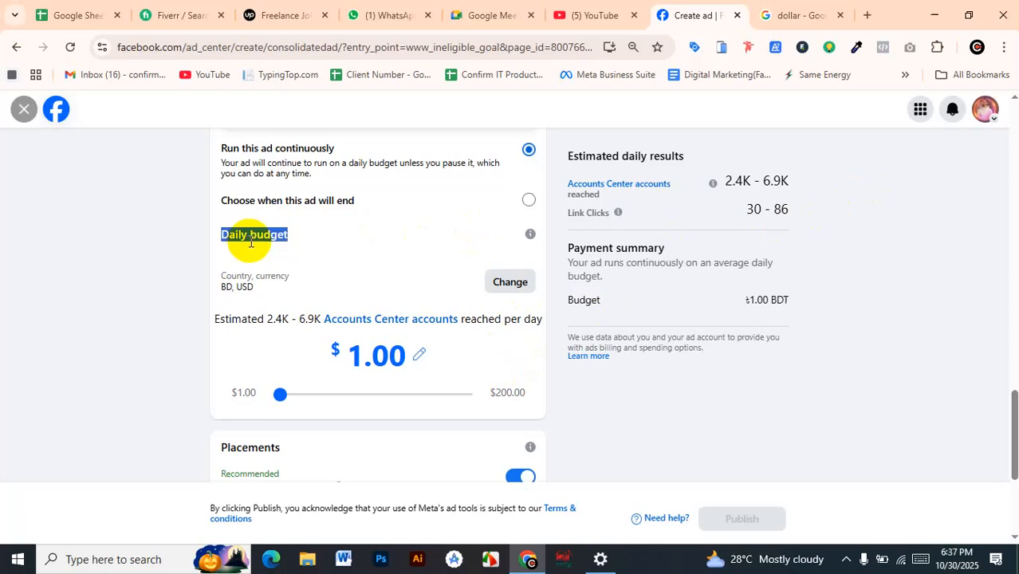
left_click(394, 248)
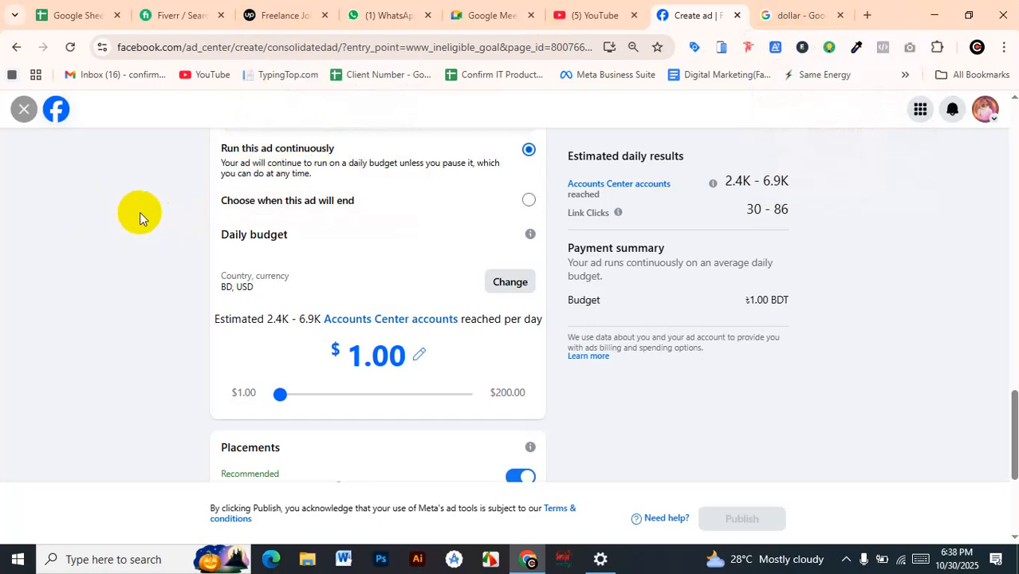
scroll(140, 212, "down", 1)
scroll(671, 210, "up", 3)
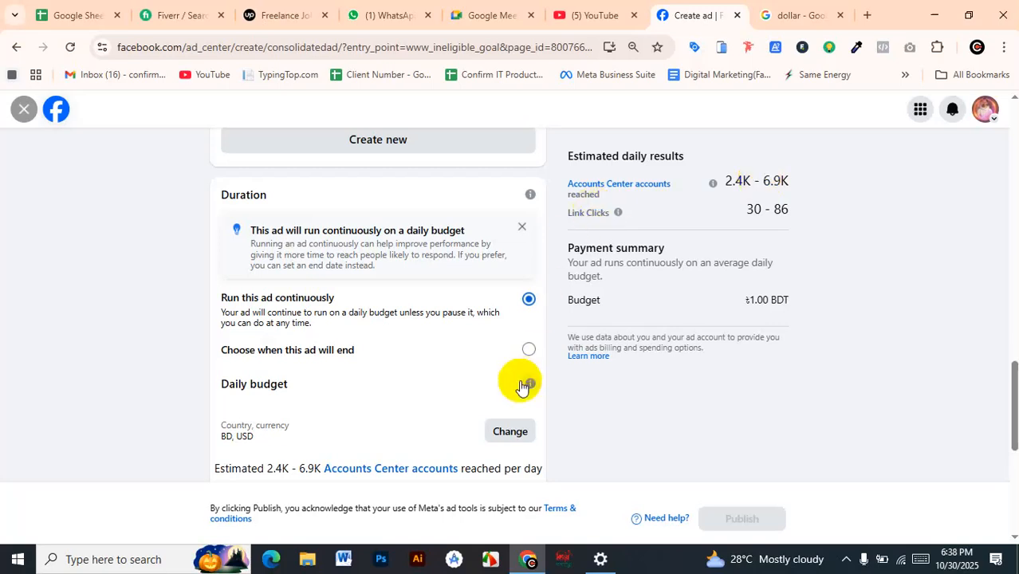
scroll(566, 423, "down", 2)
scroll(564, 426, "down", 3)
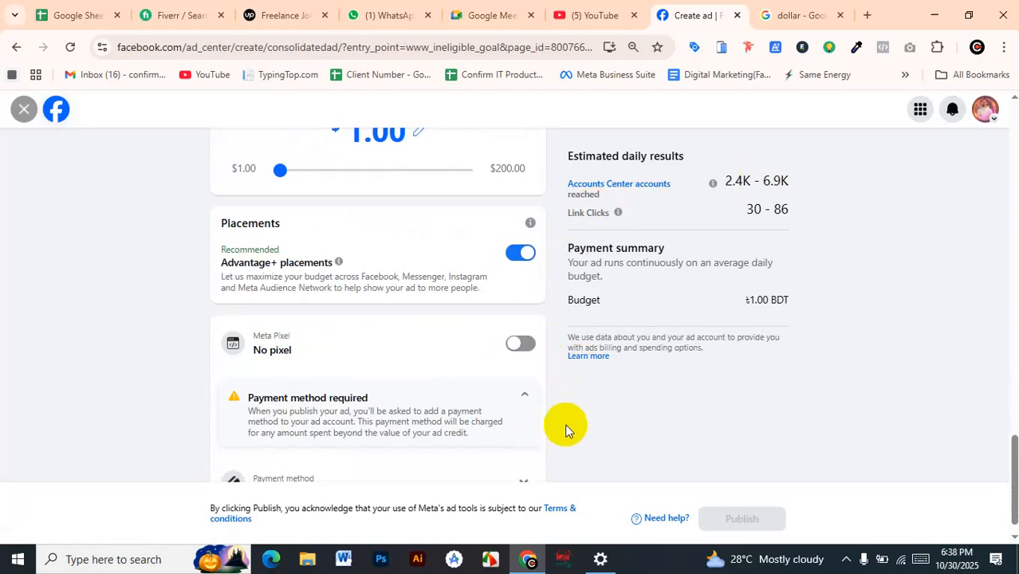
scroll(564, 423, "up", 5)
scroll(253, 238, "down", 1)
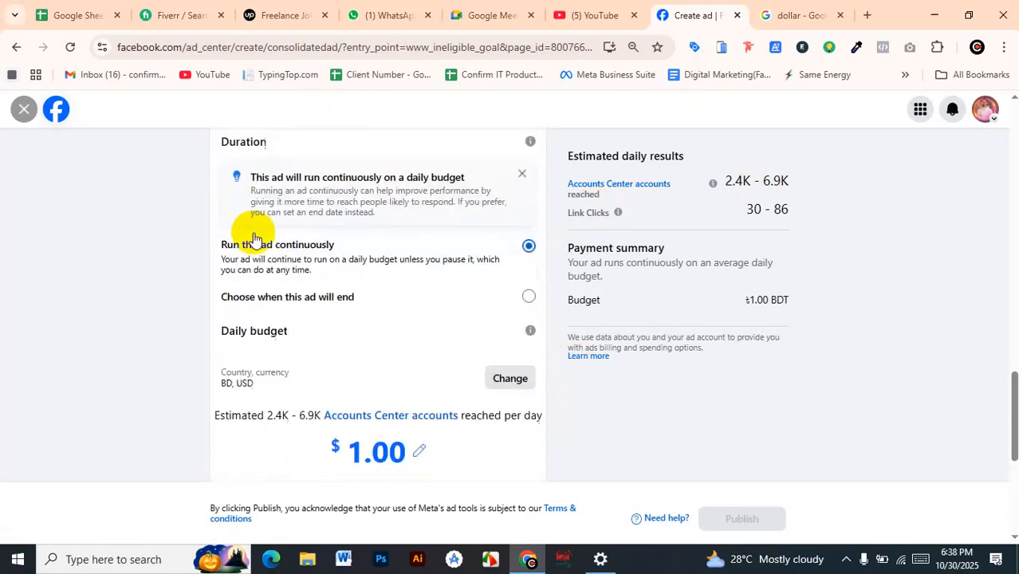
scroll(254, 238, "down", 3)
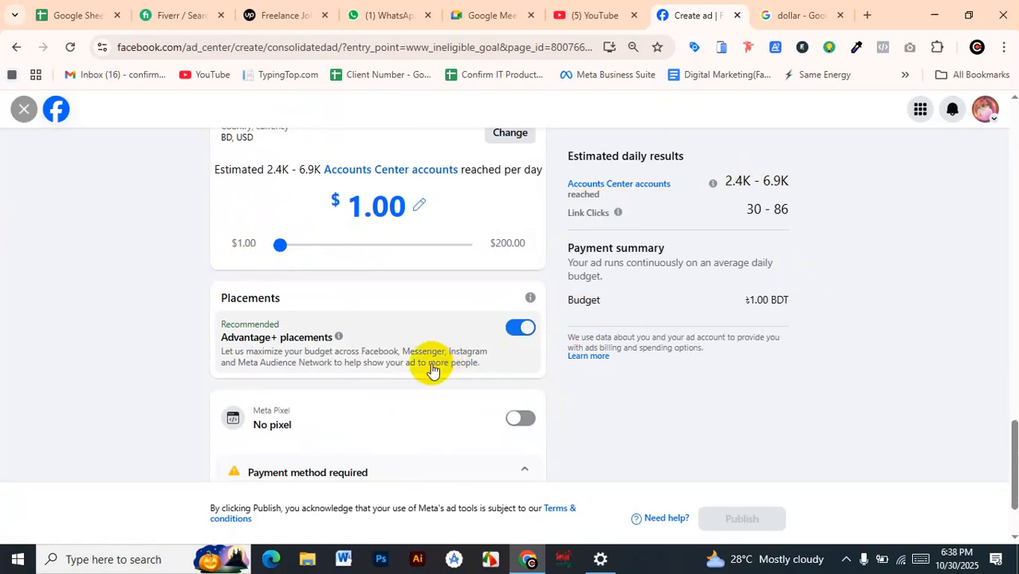
scroll(429, 364, "down", 1)
scroll(482, 306, "up", 2)
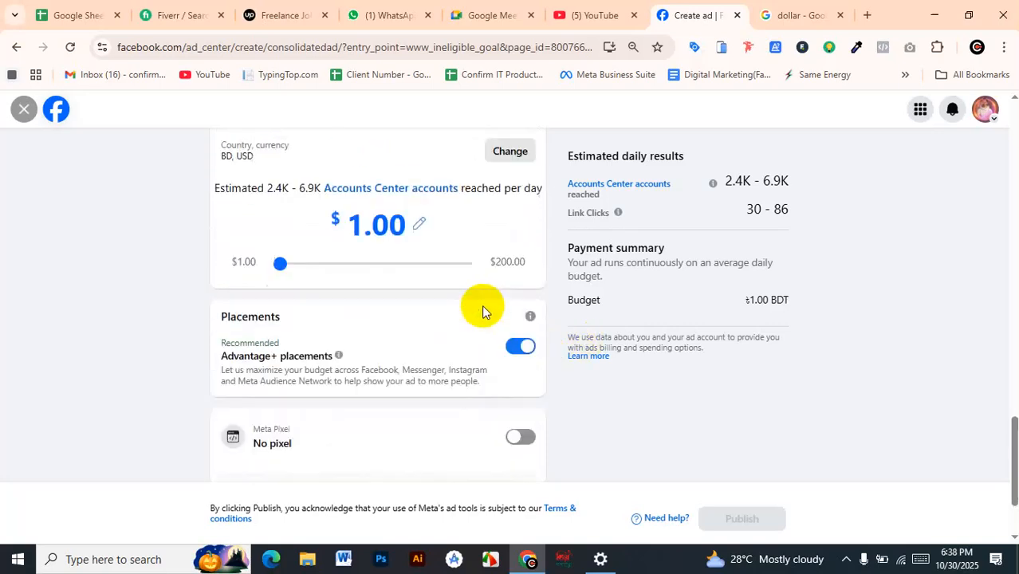
Turn off Advantage+ placements and deselect Instagram in the manual placements, keeping only Facebook
scroll(239, 313, "down", 1)
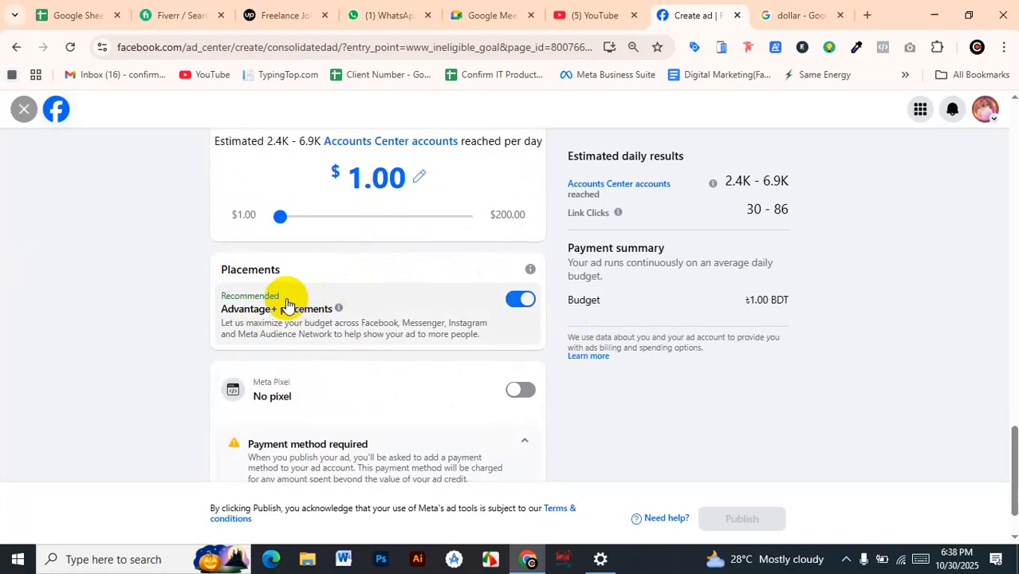
left_click_drag(243, 269, 202, 272)
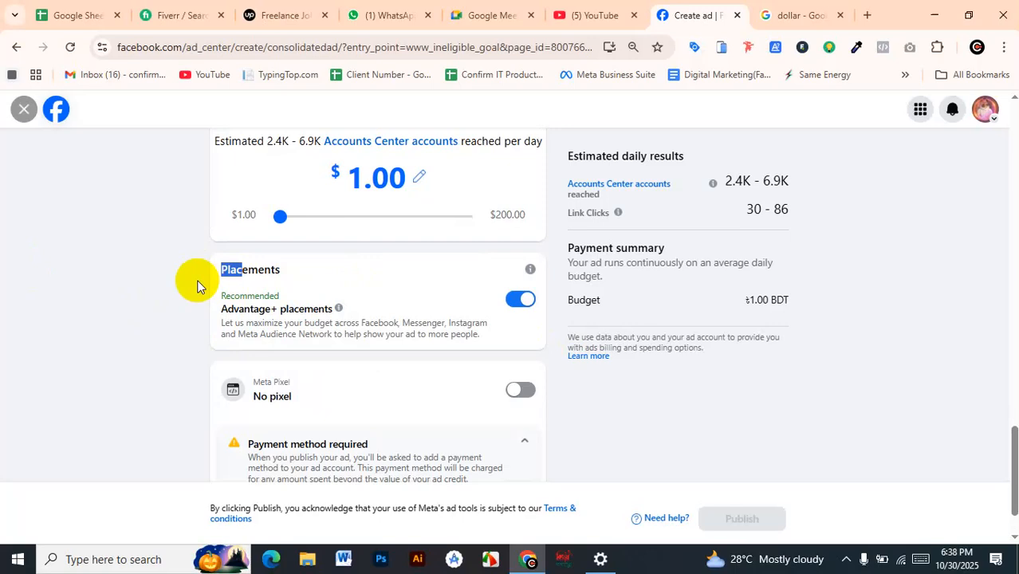
left_click(523, 300)
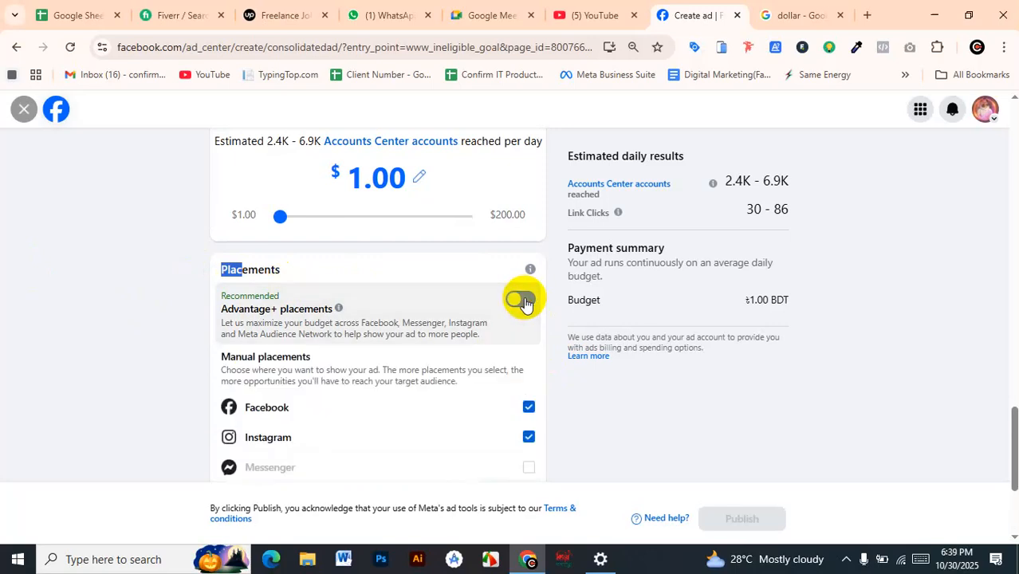
scroll(439, 331, "down", 1)
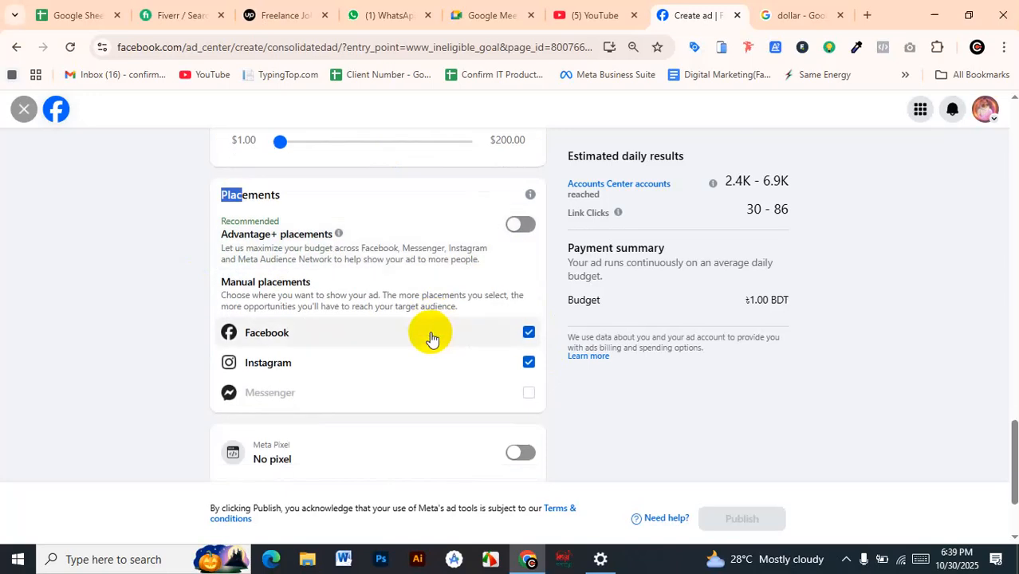
left_click(529, 364)
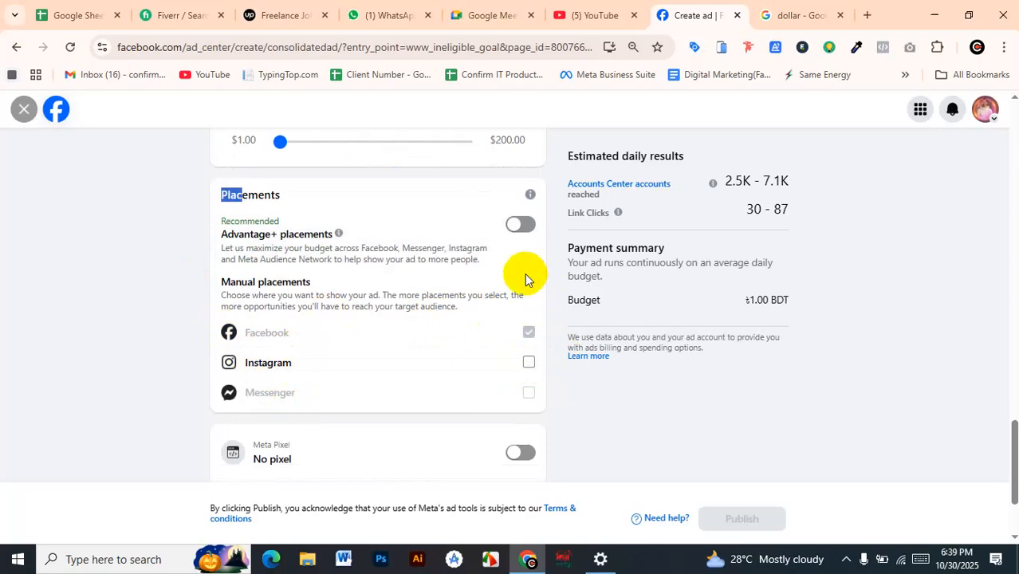
Select Instagram again in the manual placements so the ad runs on both Facebook and Instagram
left_click(529, 362)
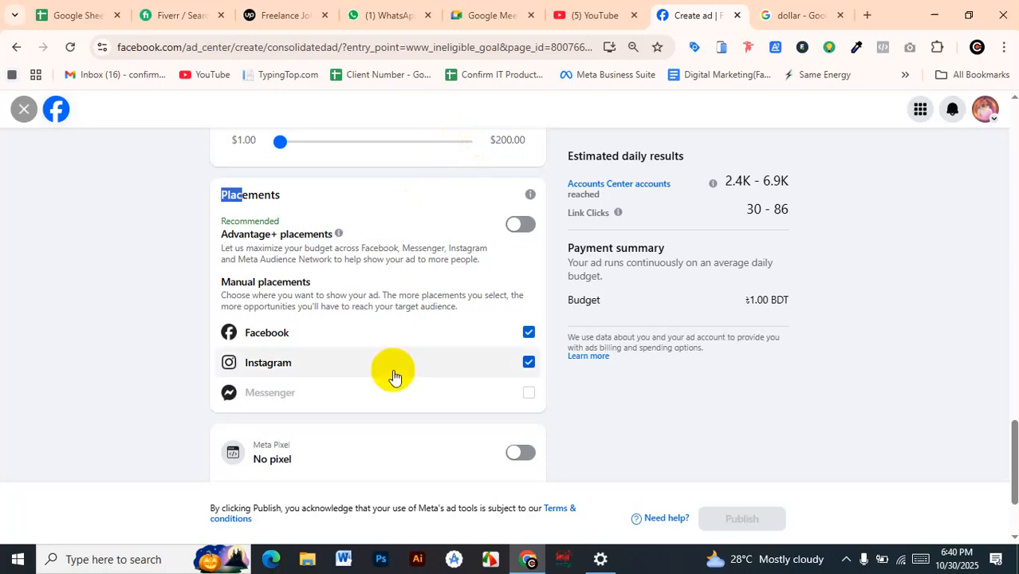
Expand the payment method details and review the ad's payment requirement and phone number authentication notice
scroll(391, 359, "down", 2)
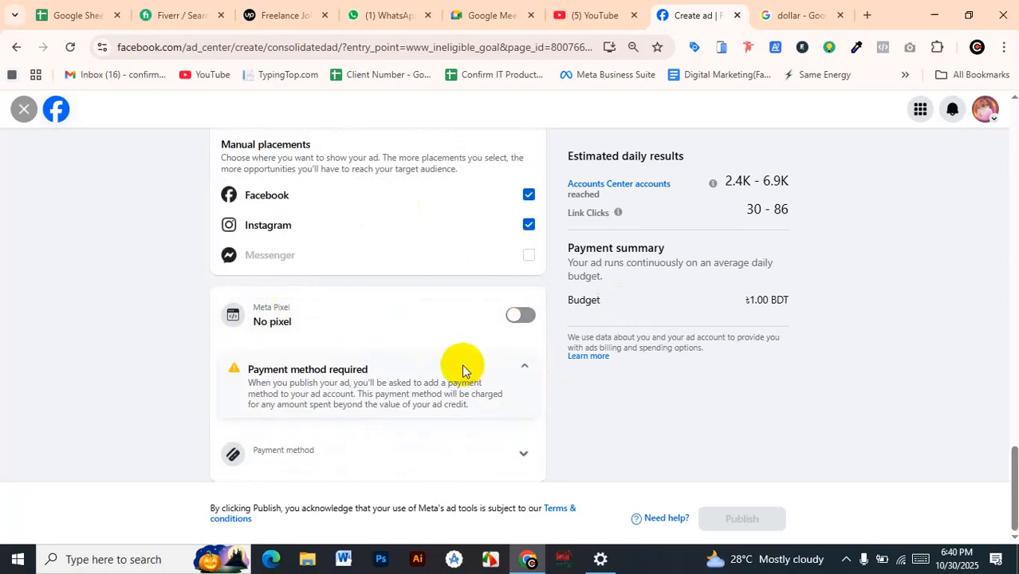
left_click(526, 460)
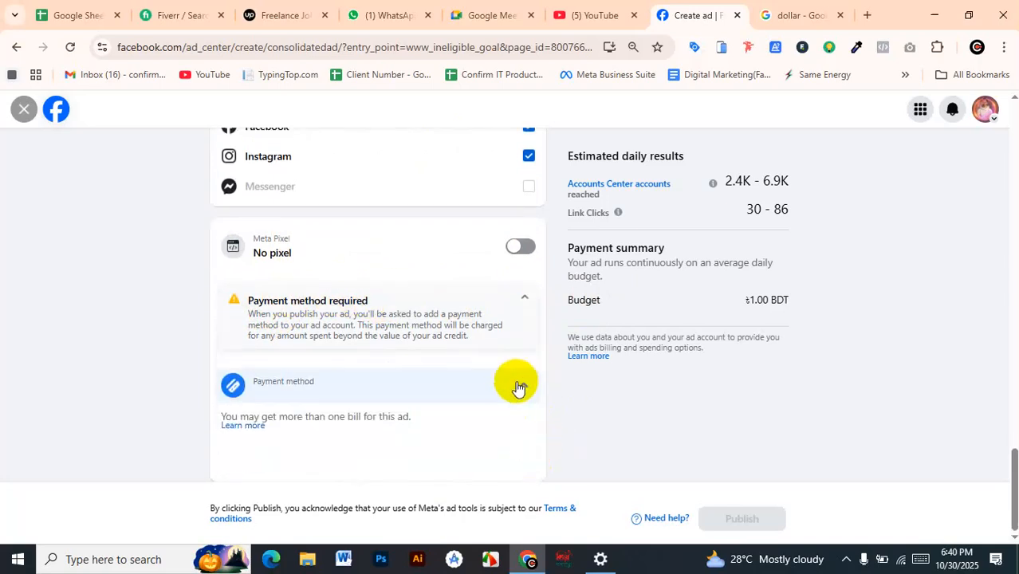
left_click(519, 387)
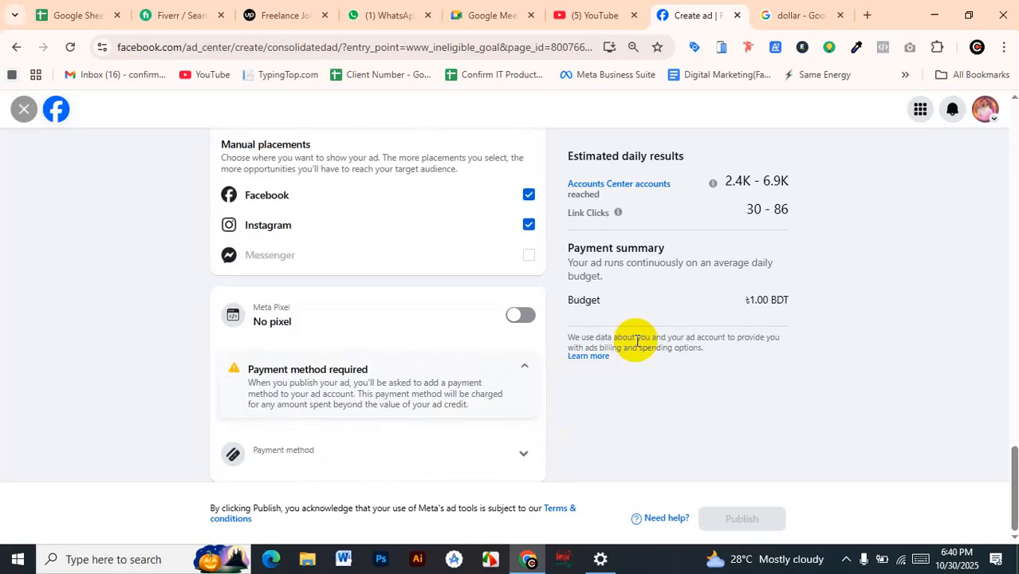
left_click(286, 451)
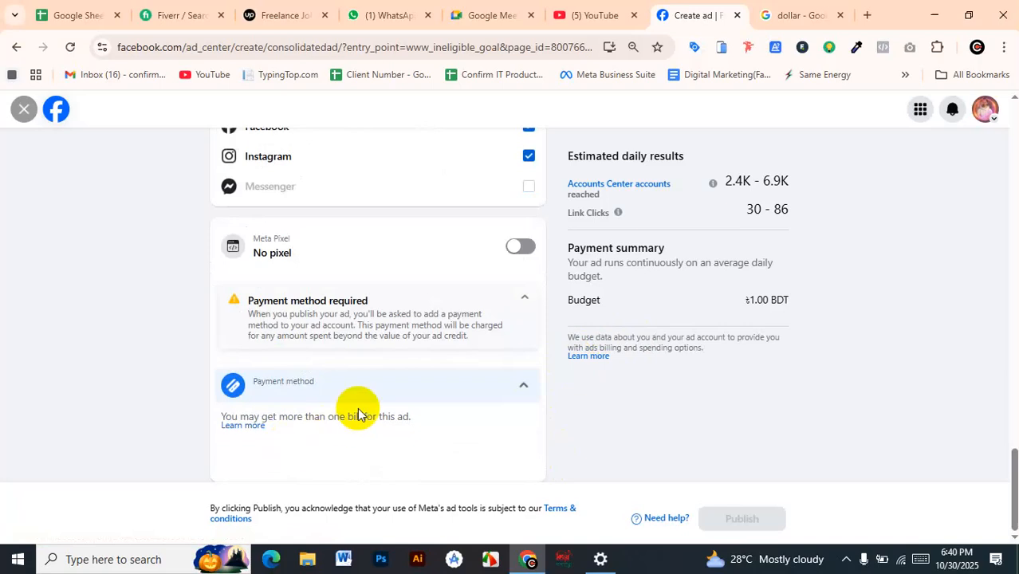
scroll(648, 279, "up", 5)
scroll(646, 283, "up", 15)
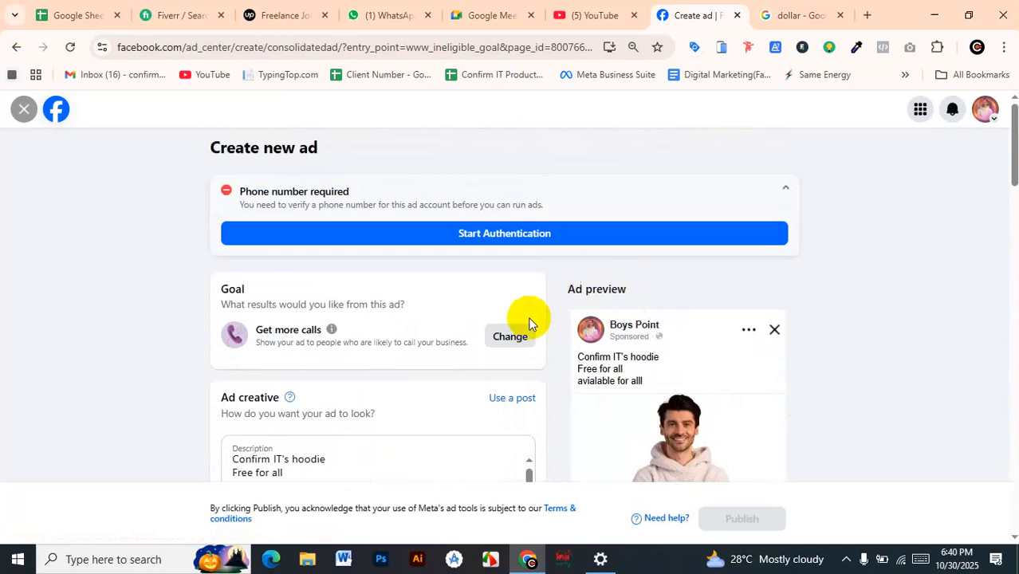
scroll(510, 327, "down", 15)
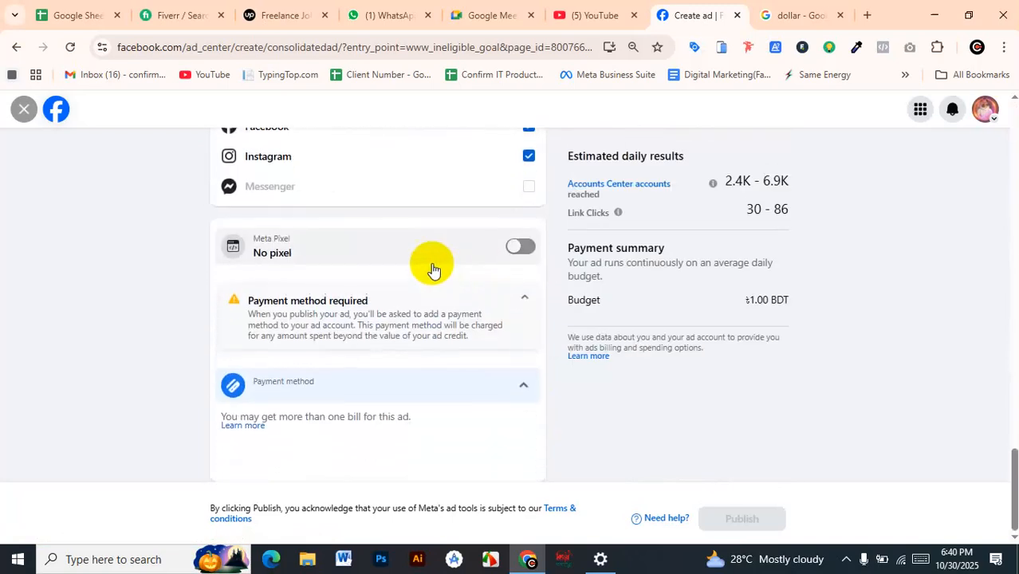
scroll(422, 263, "up", 15)
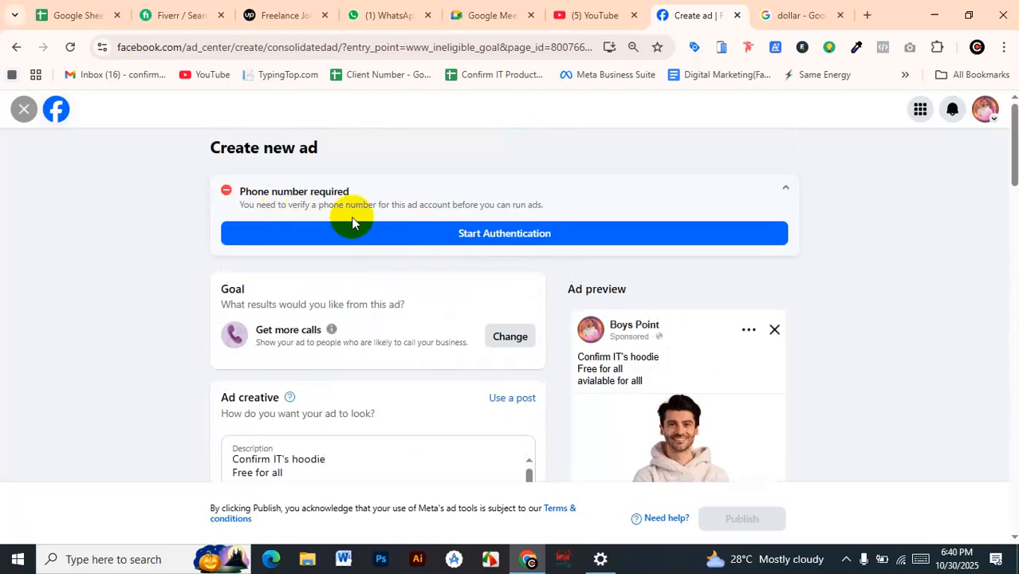